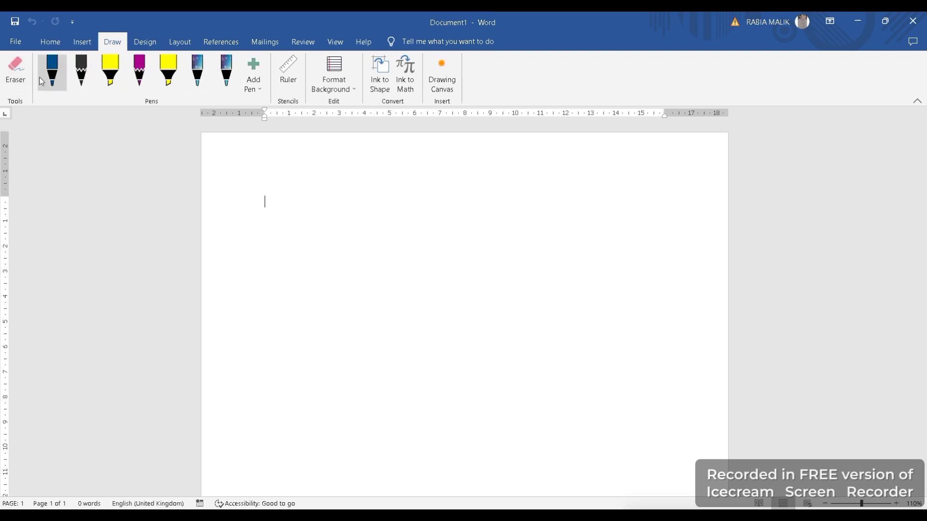
# Select the dark blue pen in the Draw tab's Pens group.
pyautogui.click(53, 71)
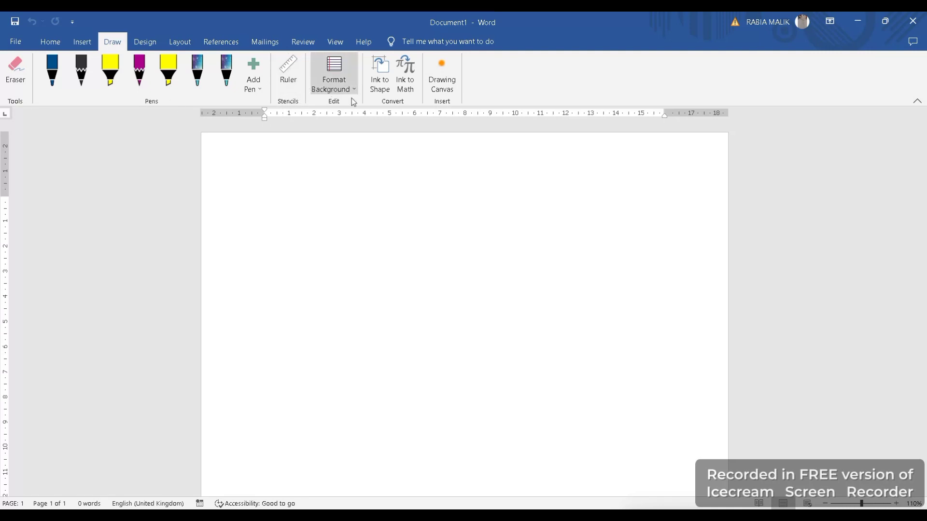
pyautogui.click(62, 81)
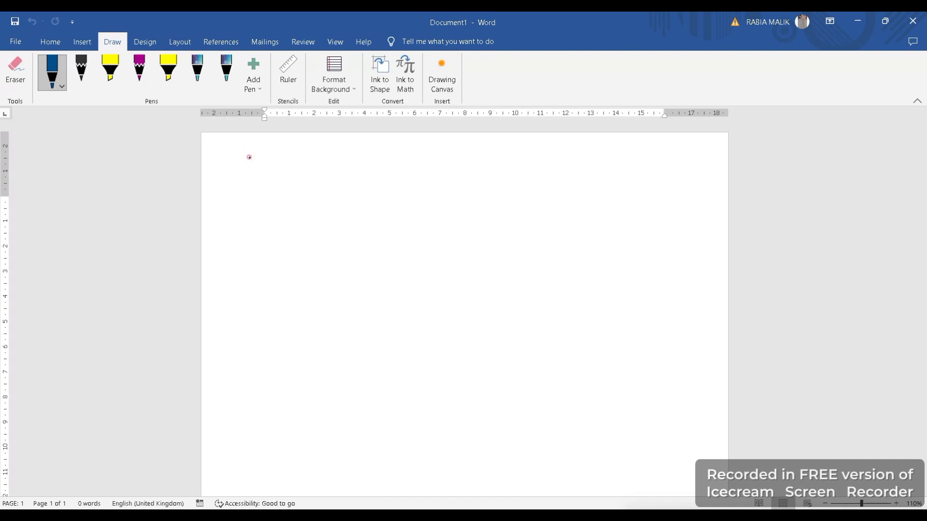
# Hand-write W, X and a third letter in dark blue ink, then undo the strokes.
pyautogui.moveTo(249, 156); pyautogui.dragTo(371, 162)
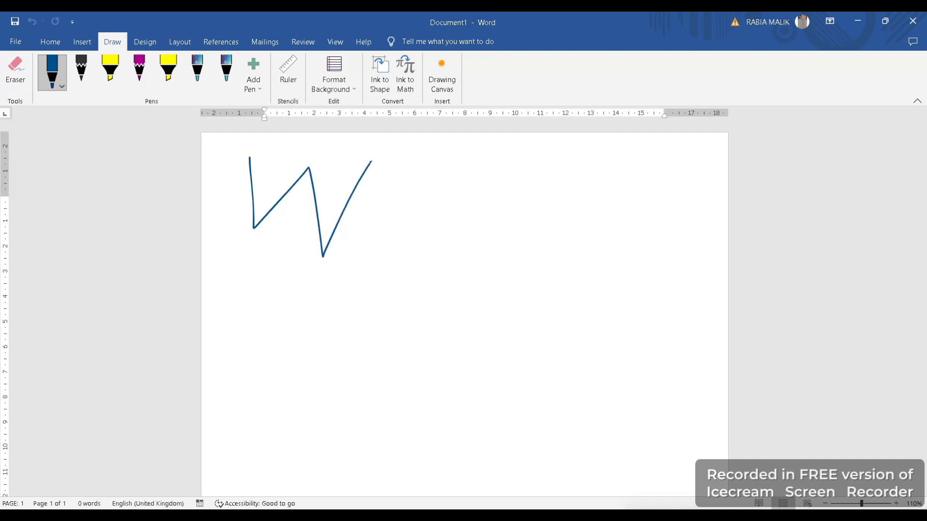
pyautogui.moveTo(471, 155); pyautogui.dragTo(380, 268)
pyautogui.moveTo(409, 179); pyautogui.dragTo(461, 256)
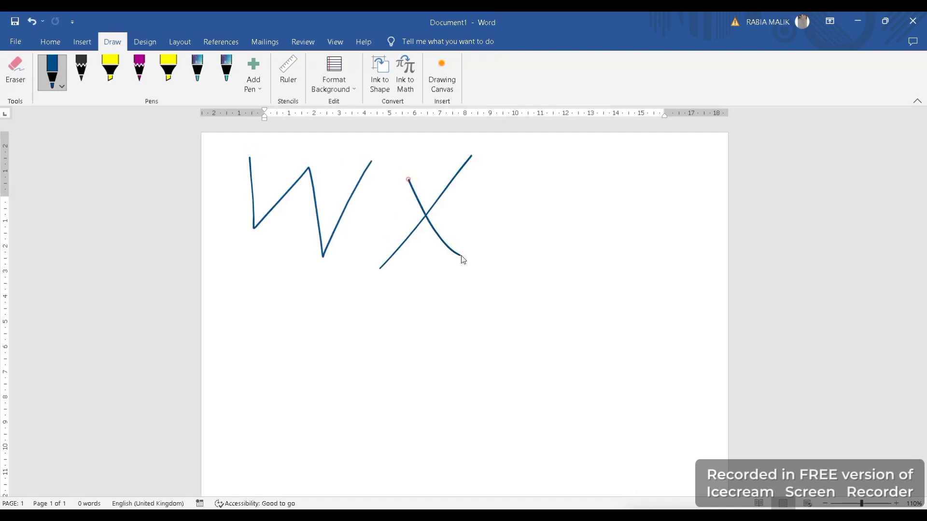
pyautogui.moveTo(497, 203); pyautogui.dragTo(554, 294)
pyautogui.moveTo(579, 247); pyautogui.dragTo(478, 335)
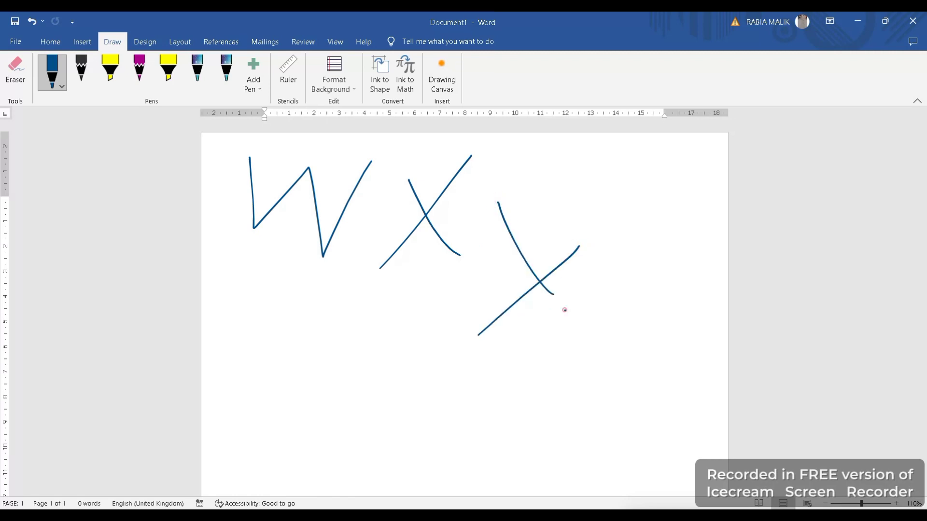
pyautogui.moveTo(565, 310)
pyautogui.mouseDown()
pyautogui.moveTo(561, 365)
pyautogui.moveTo(631, 388)
pyautogui.mouseUp()
pyautogui.hotkey('ctrl', 'z')
pyautogui.hotkey('ctrl', 'z')
pyautogui.hotkey('ctrl', 'z')
pyautogui.hotkey('ctrl', 'z')
pyautogui.hotkey('ctrl', 'z')
# Draw a pencil checkmark, a short yellow highlight bar and a thin magenta checkmark.
pyautogui.click(89, 84)
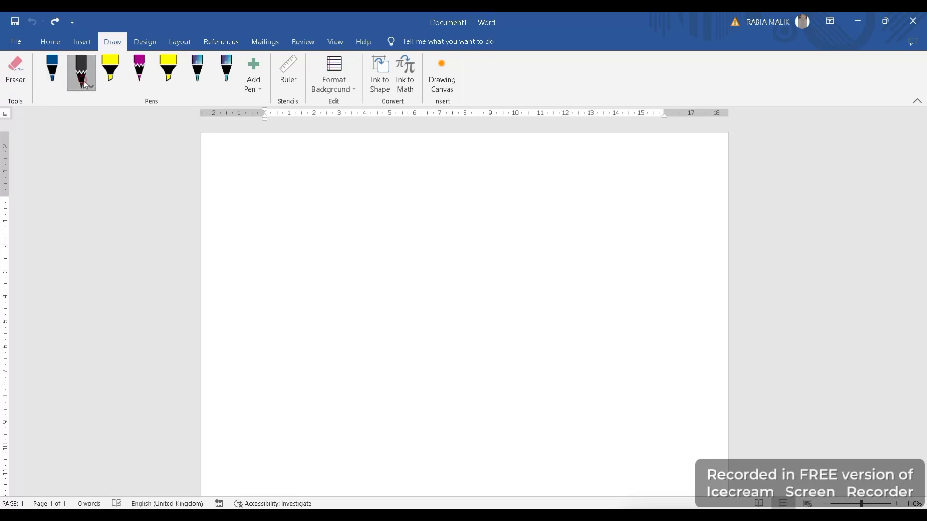
pyautogui.moveTo(255, 143); pyautogui.dragTo(304, 133)
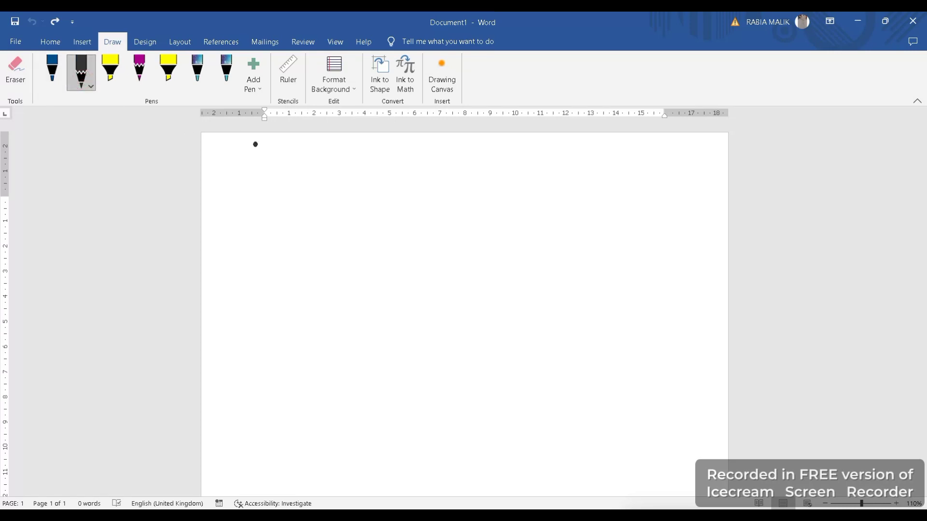
pyautogui.click(110, 73)
pyautogui.moveTo(244, 186); pyautogui.dragTo(317, 188)
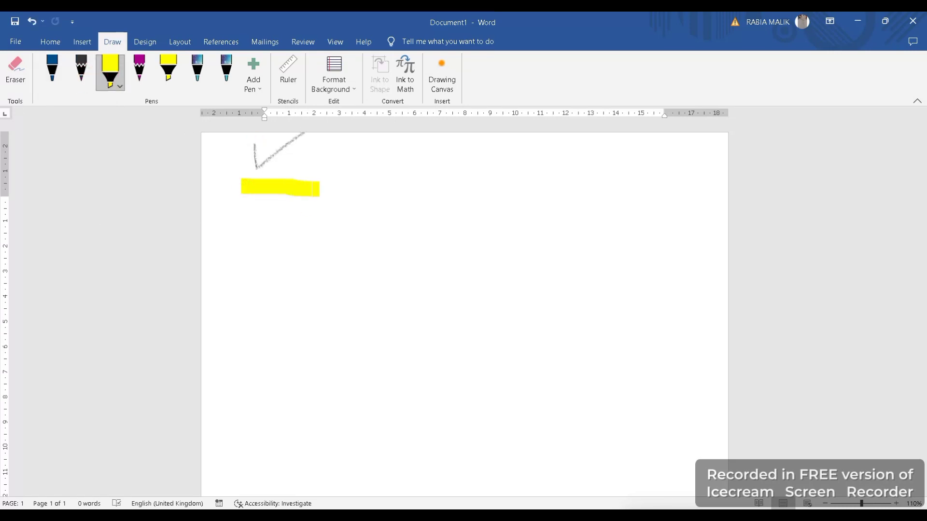
pyautogui.click(140, 70)
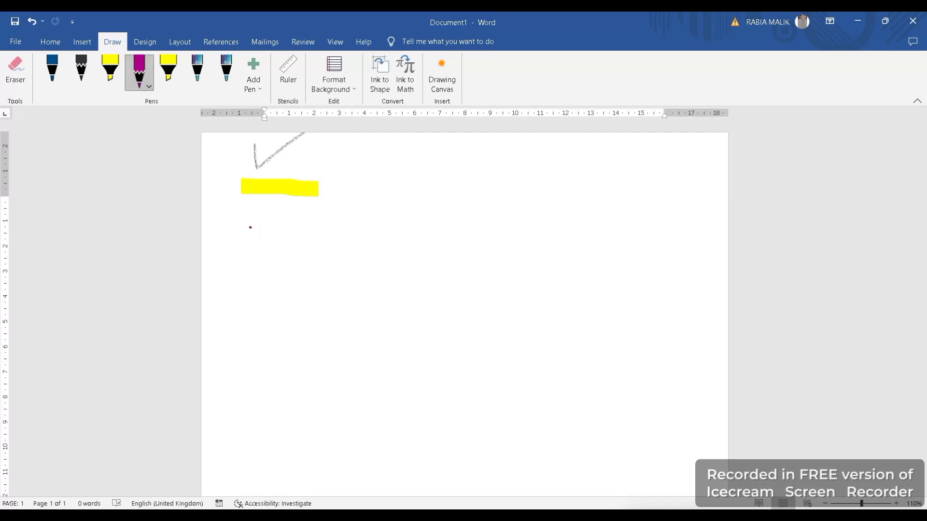
pyautogui.moveTo(252, 230); pyautogui.dragTo(319, 213)
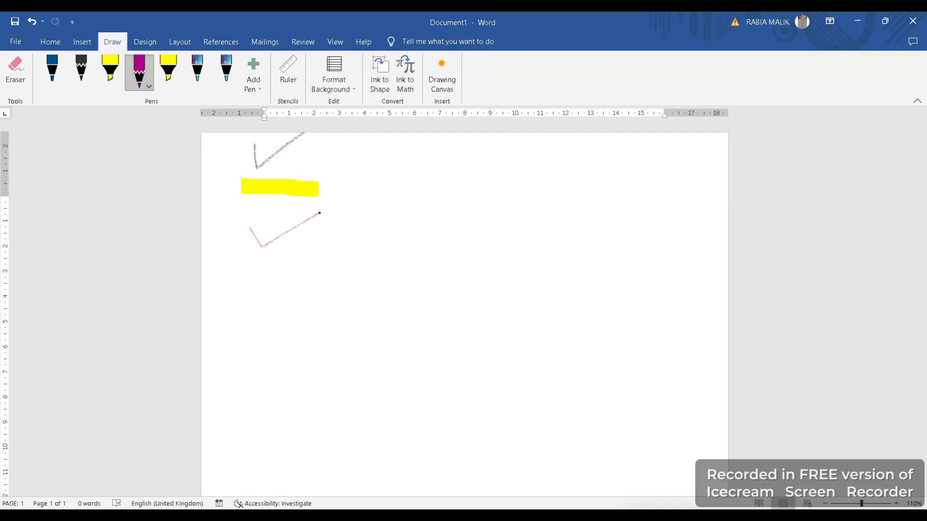
# Add a longer yellow highlight bar and two galaxy-effect checkmarks, blue and purple-to-teal.
pyautogui.click(168, 70)
pyautogui.moveTo(222, 259); pyautogui.dragTo(330, 263)
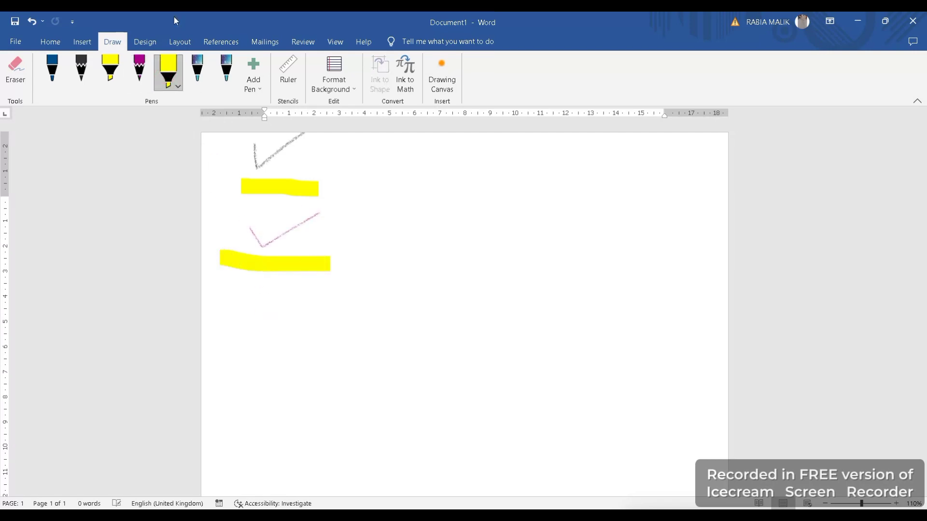
pyautogui.click(198, 72)
pyautogui.moveTo(245, 298); pyautogui.dragTo(341, 246)
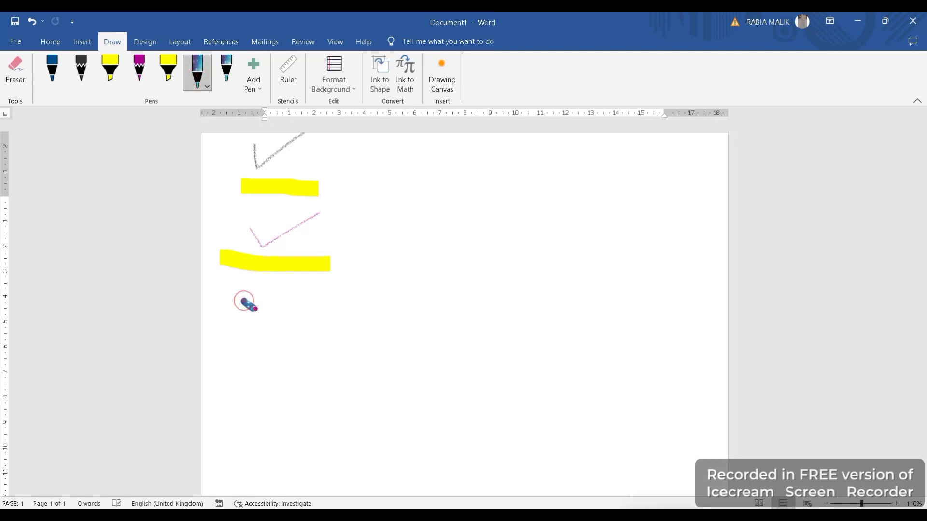
pyautogui.click(229, 83)
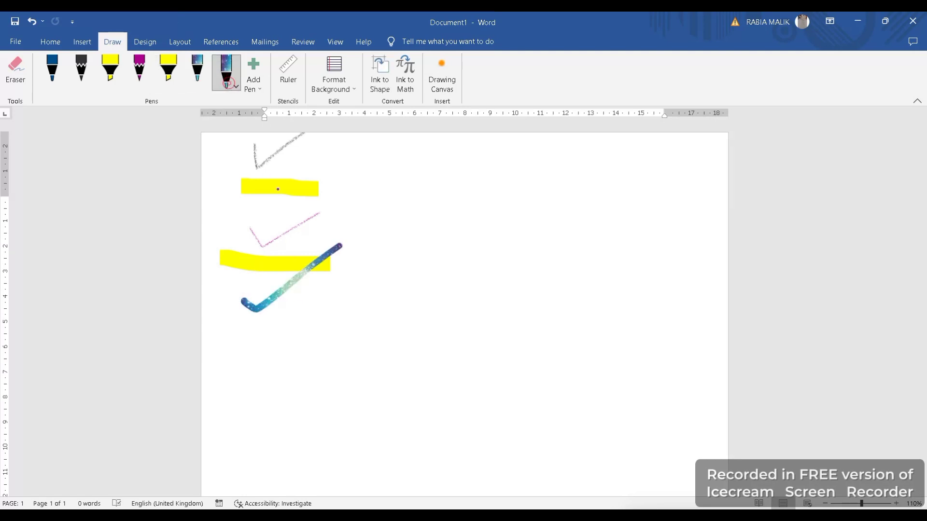
pyautogui.moveTo(294, 314); pyautogui.dragTo(427, 255)
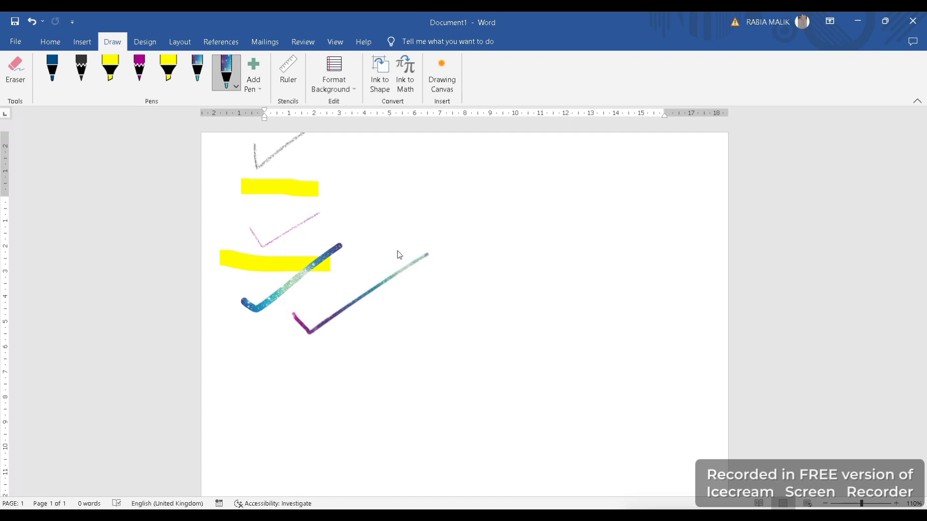
pyautogui.click(83, 82)
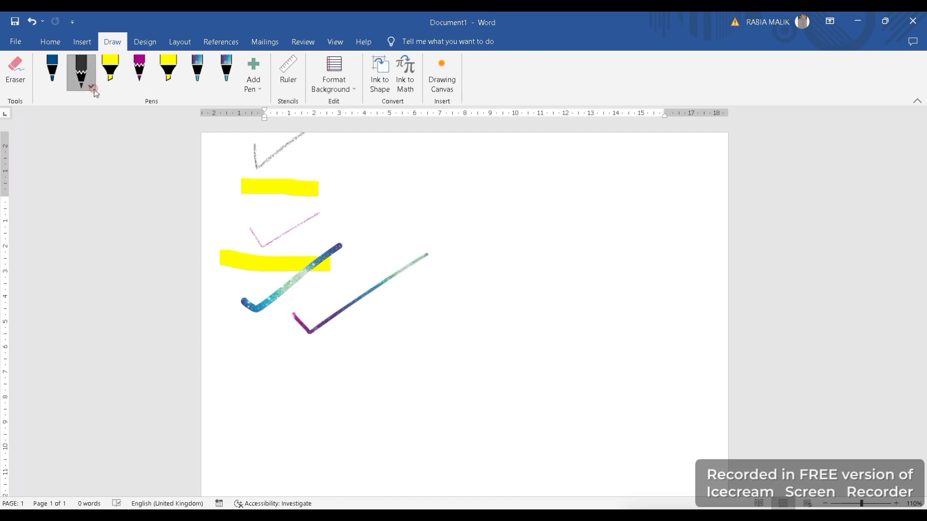
# Recolour the pencil red and draw a thin pink checkmark with the magenta pencil.
pyautogui.click(81, 81)
pyautogui.click(123, 182)
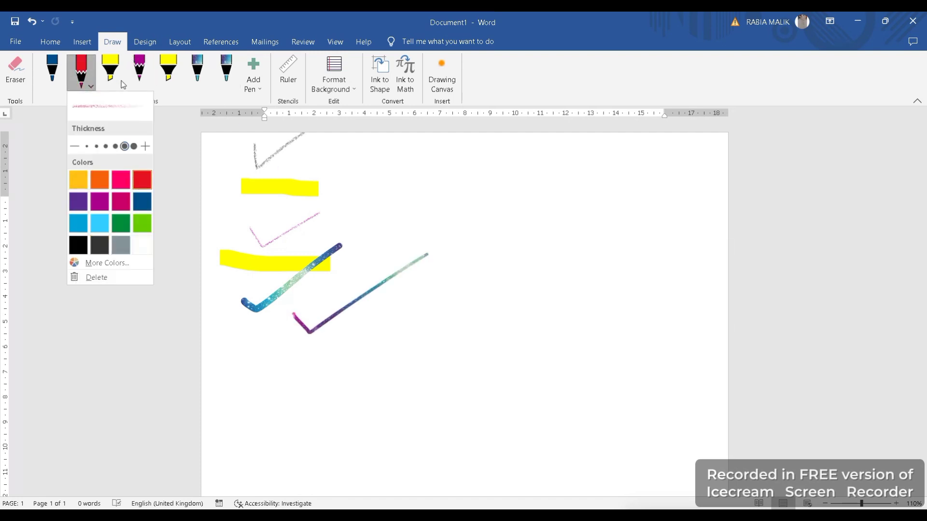
pyautogui.click(121, 80)
pyautogui.click(121, 81)
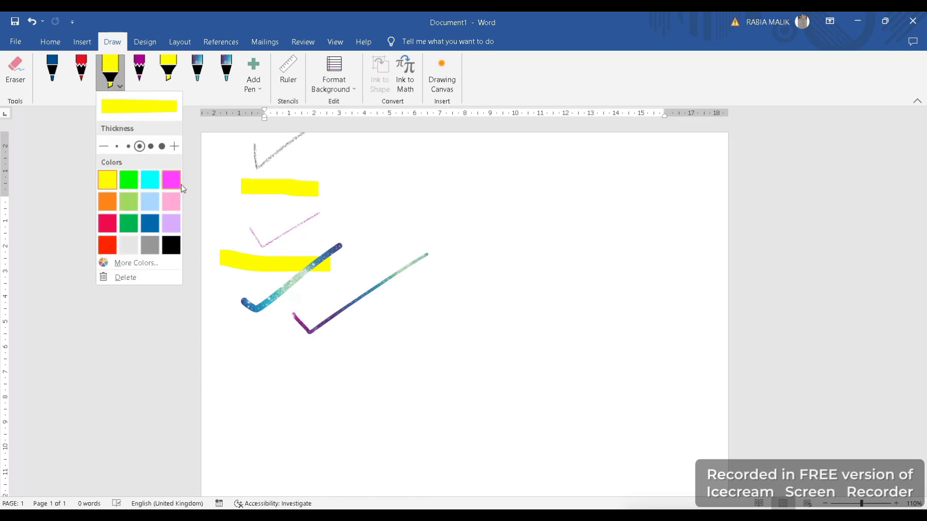
pyautogui.click(144, 72)
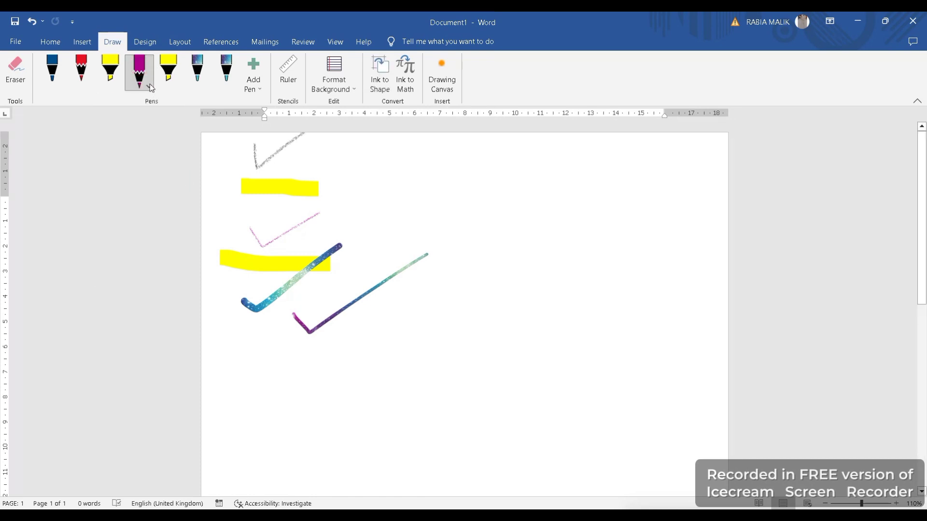
pyautogui.click(150, 87)
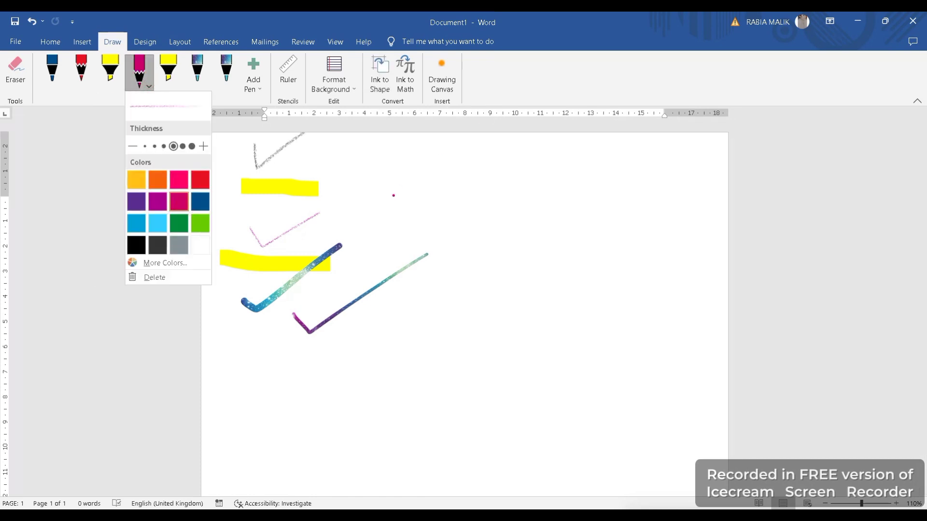
pyautogui.moveTo(394, 196); pyautogui.dragTo(510, 132)
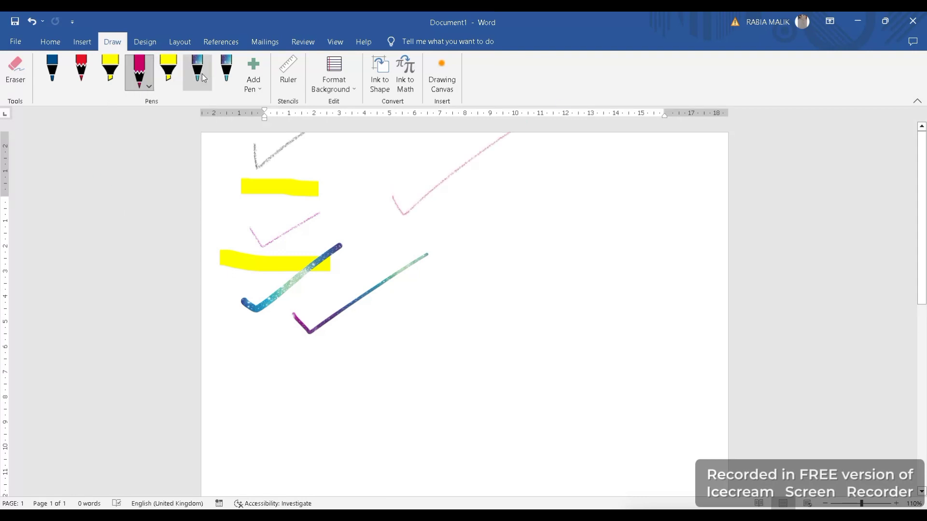
# Change the second highlighter to crimson and draw two thick crimson checkmarks.
pyautogui.click(168, 77)
pyautogui.click(179, 87)
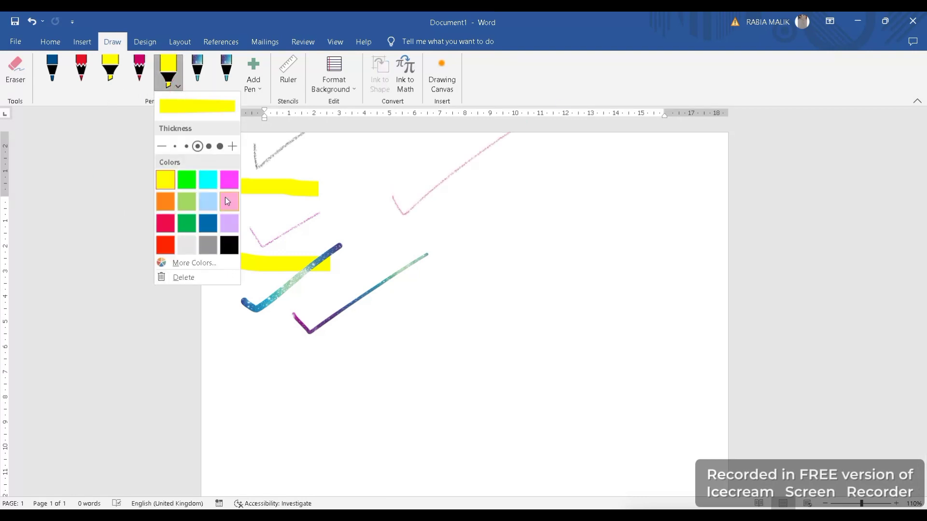
pyautogui.click(163, 225)
pyautogui.moveTo(399, 251); pyautogui.dragTo(626, 133)
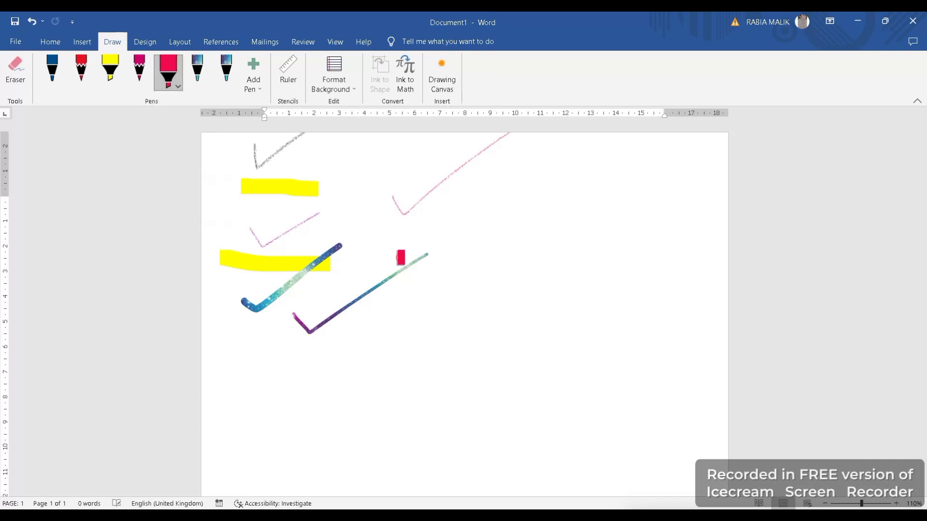
pyautogui.moveTo(420, 333); pyautogui.dragTo(651, 220)
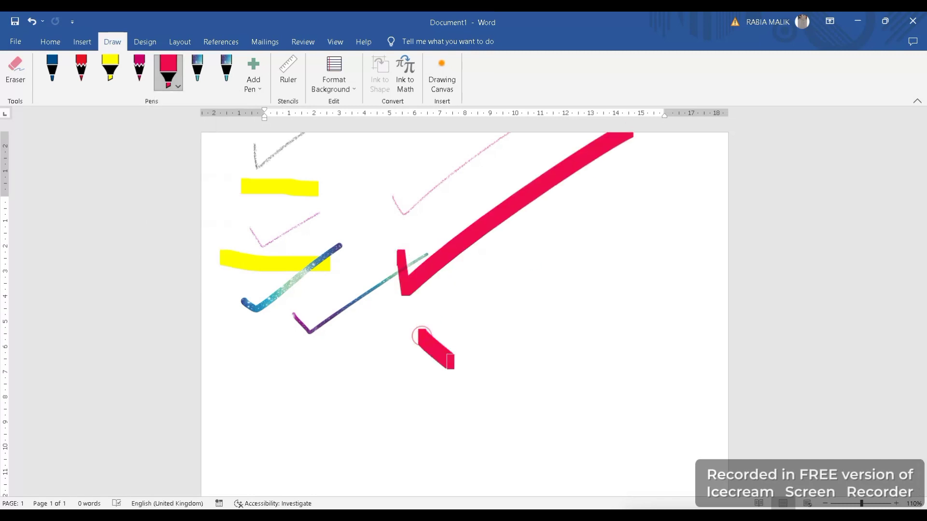
# Give the galaxy pen a bronze effect, draw a bronze checkmark and scribbles, then undo them.
pyautogui.click(207, 79)
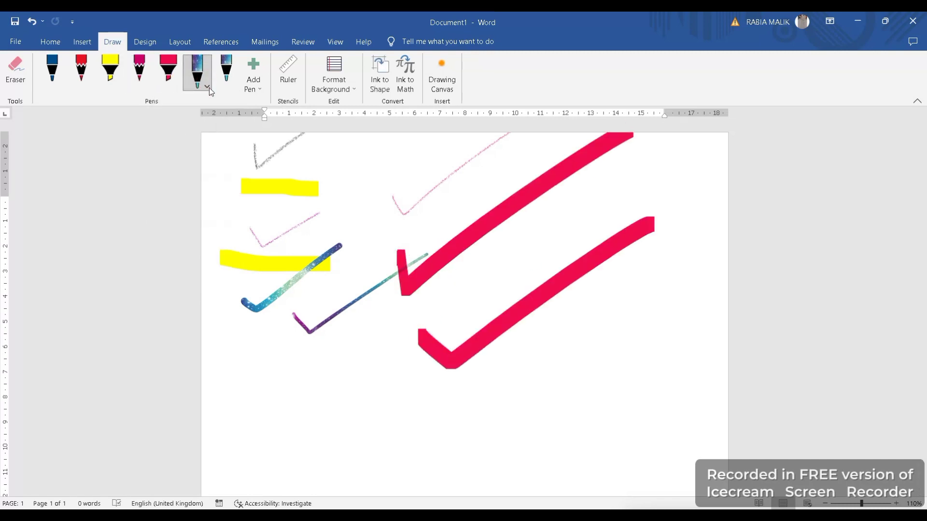
pyautogui.click(209, 87)
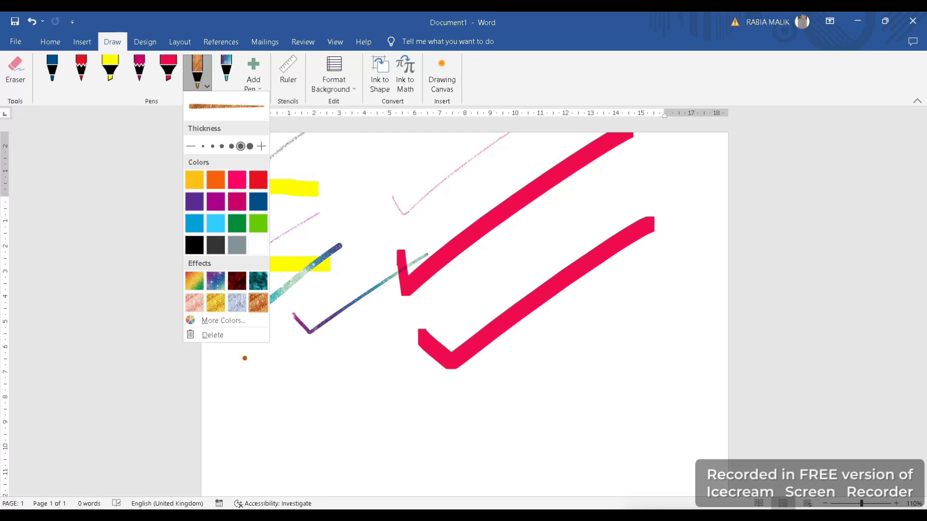
pyautogui.click(259, 302)
pyautogui.moveTo(243, 360)
pyautogui.mouseDown()
pyautogui.moveTo(317, 339)
pyautogui.moveTo(299, 374)
pyautogui.mouseUp()
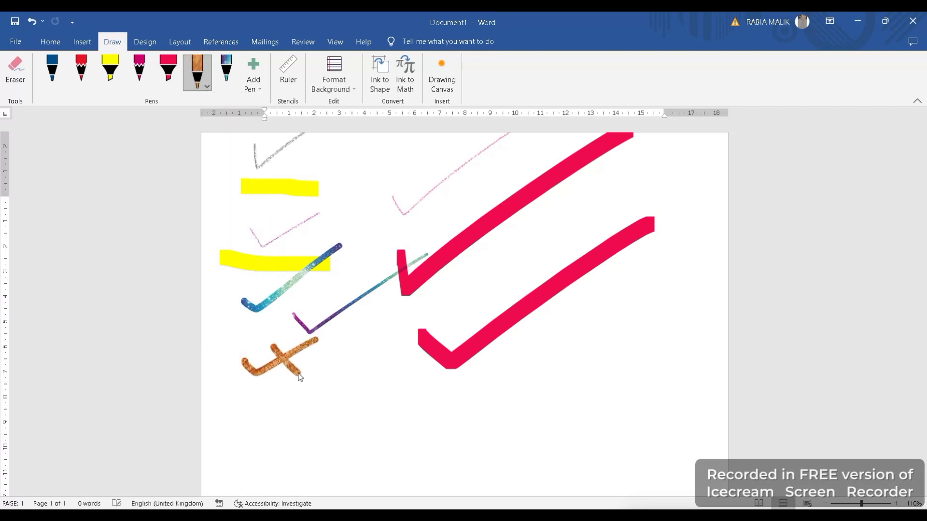
pyautogui.moveTo(394, 413)
pyautogui.mouseDown()
pyautogui.moveTo(432, 451)
pyautogui.moveTo(507, 424)
pyautogui.mouseUp()
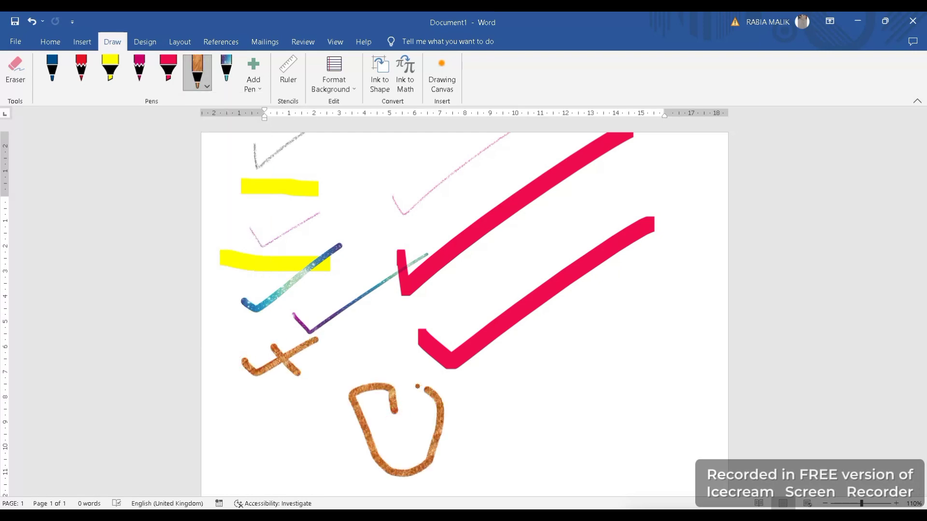
pyautogui.moveTo(542, 386); pyautogui.dragTo(556, 460)
pyautogui.moveTo(362, 474); pyautogui.dragTo(590, 390)
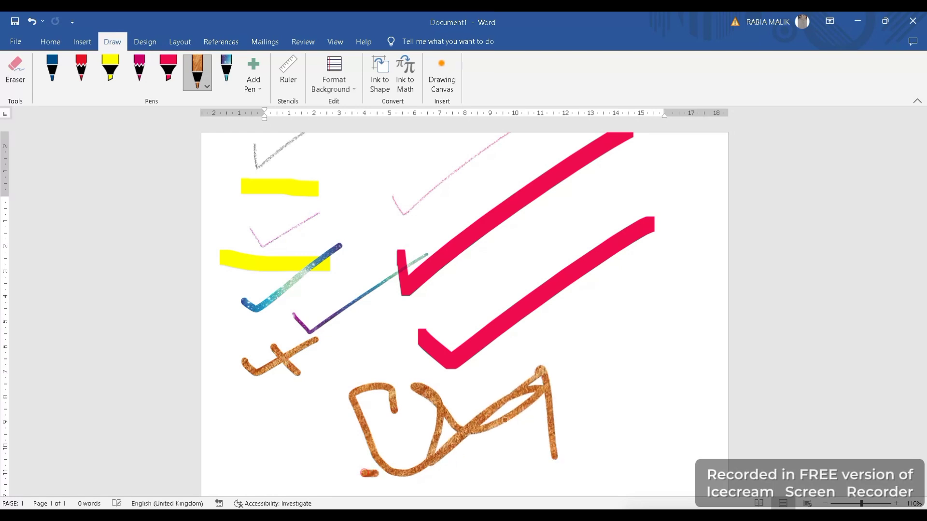
pyautogui.hotkey('ctrl', 'z')
pyautogui.hotkey('ctrl', 'z')
pyautogui.hotkey('ctrl', 'z')
pyautogui.hotkey('ctrl', 'z')
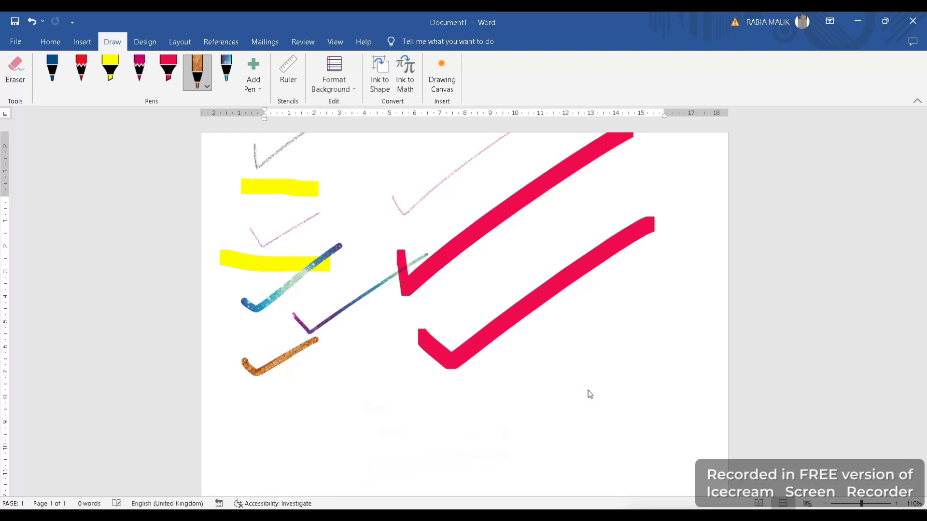
pyautogui.hotkey('ctrl', 'z')
pyautogui.hotkey('ctrl', 'z')
pyautogui.hotkey('ctrl', 'z')
pyautogui.hotkey('ctrl', 'z')
pyautogui.hotkey('ctrl', 'z')
pyautogui.hotkey('ctrl', 'z')
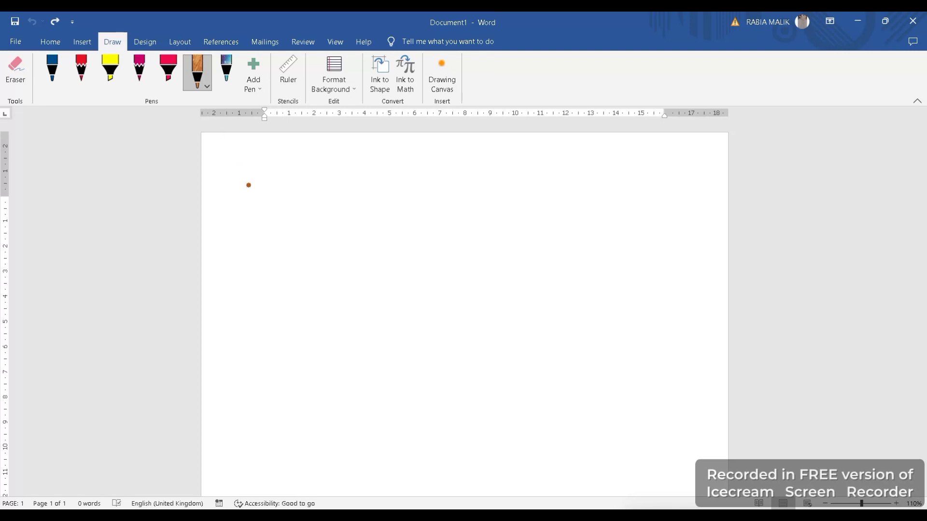
# Draw a bronze loop and scribble near the top-left, then undo it.
pyautogui.moveTo(263, 193)
pyautogui.mouseDown()
pyautogui.moveTo(287, 205)
pyautogui.moveTo(244, 232)
pyautogui.moveTo(245, 205)
pyautogui.mouseUp()
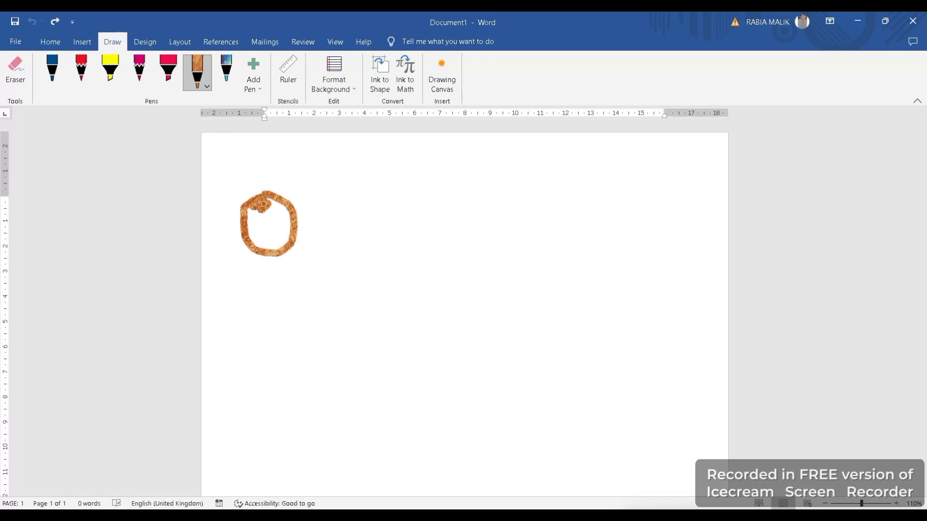
pyautogui.moveTo(251, 211)
pyautogui.mouseDown()
pyautogui.moveTo(245, 218)
pyautogui.moveTo(285, 204)
pyautogui.moveTo(259, 241)
pyautogui.moveTo(267, 227)
pyautogui.moveTo(314, 237)
pyautogui.moveTo(295, 252)
pyautogui.moveTo(237, 220)
pyautogui.moveTo(256, 215)
pyautogui.mouseUp()
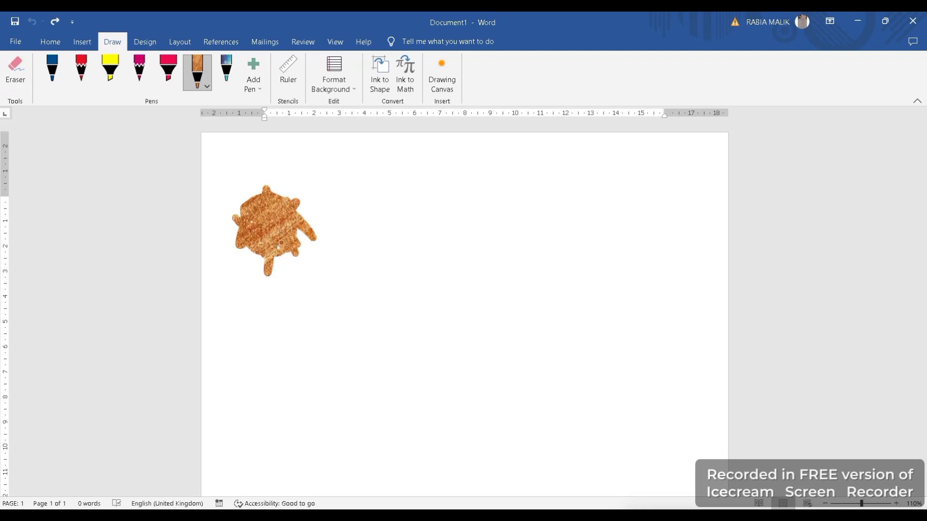
pyautogui.hotkey('ctrl', 'z')
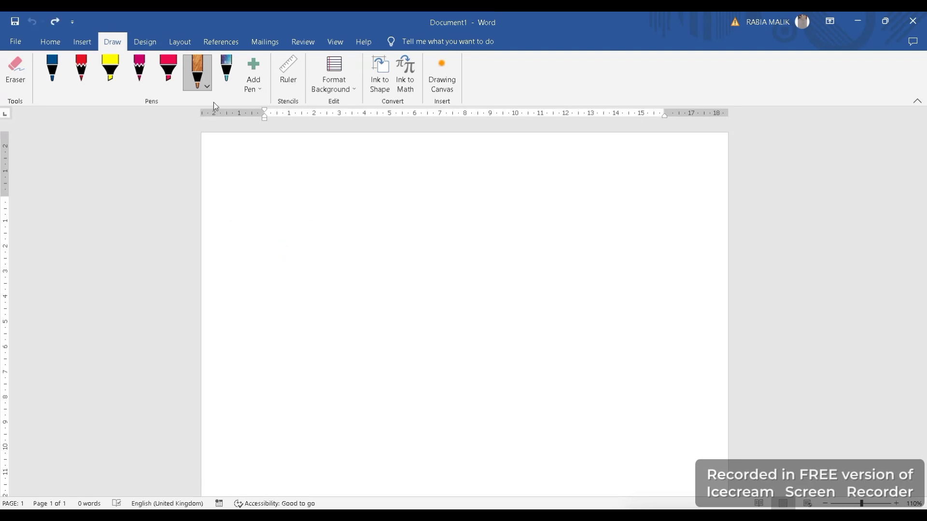
# Set the galaxy pen to orange with the thickest stroke width.
pyautogui.click(224, 83)
pyautogui.click(225, 80)
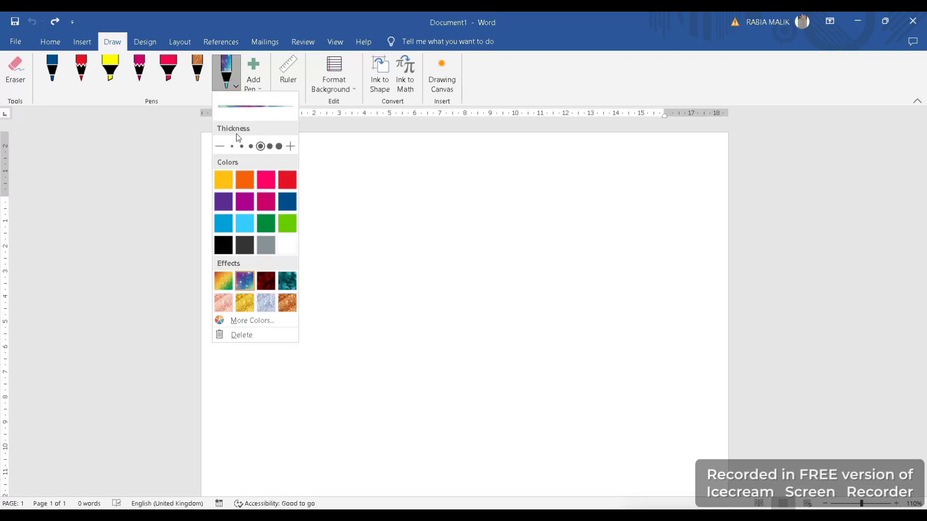
pyautogui.click(247, 181)
pyautogui.click(279, 146)
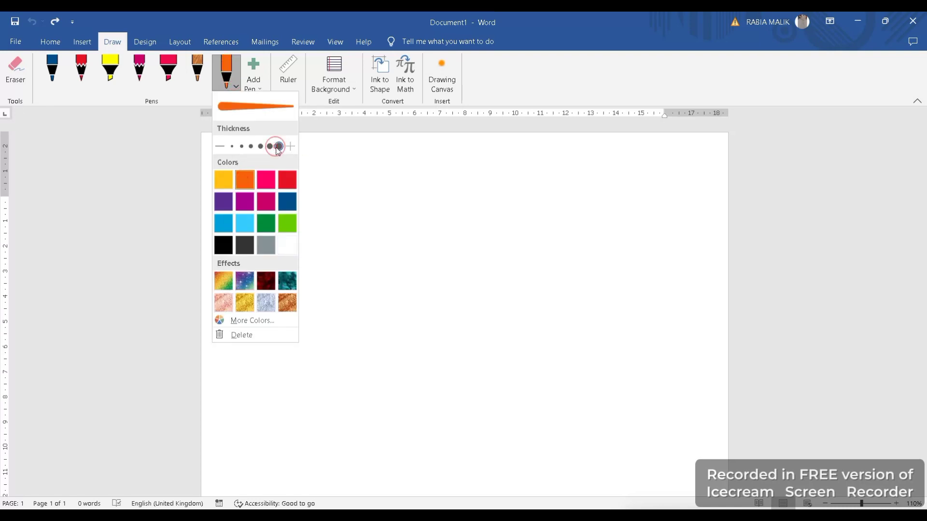
pyautogui.click(325, 208)
# Draw bold orange horizontal, vertical and diagonal strokes, then undo them.
pyautogui.moveTo(323, 207); pyautogui.dragTo(420, 213)
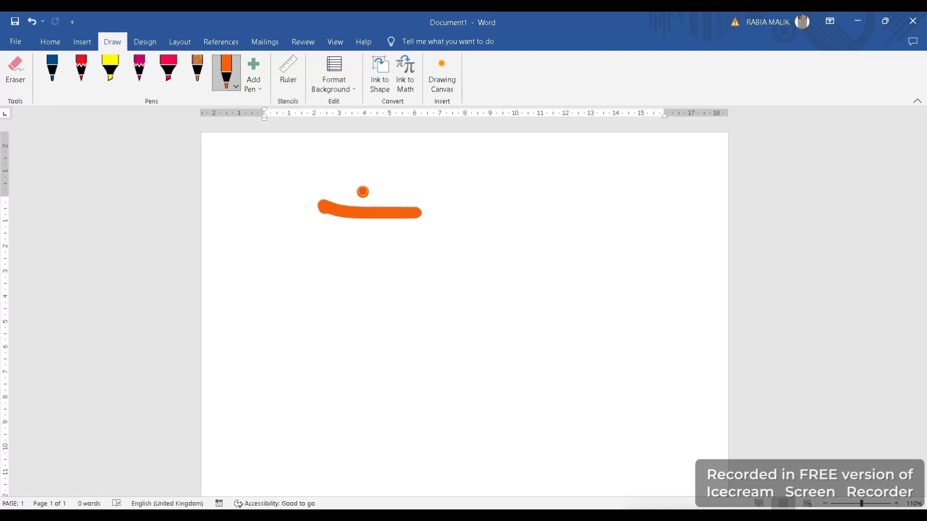
pyautogui.moveTo(362, 190); pyautogui.dragTo(362, 288)
pyautogui.moveTo(302, 299)
pyautogui.mouseDown()
pyautogui.moveTo(481, 297)
pyautogui.moveTo(483, 371)
pyautogui.mouseUp()
pyautogui.moveTo(382, 354)
pyautogui.mouseDown()
pyautogui.moveTo(470, 346)
pyautogui.moveTo(550, 472)
pyautogui.mouseUp()
pyautogui.hotkey('ctrl', 'z')
pyautogui.hotkey('ctrl', 'z')
pyautogui.hotkey('ctrl', 'z')
pyautogui.hotkey('ctrl', 'z')
pyautogui.hotkey('ctrl', 'z')
pyautogui.hotkey('ctrl', 'z')
pyautogui.hotkey('ctrl', 'z')
# Add a new pencil to the pen set and make it yellow.
pyautogui.click(253, 72)
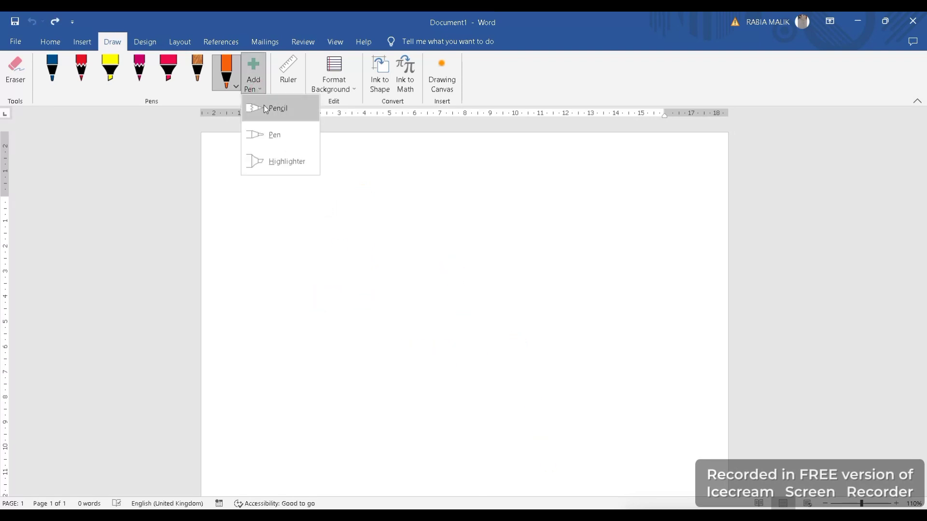
pyautogui.click(263, 106)
pyautogui.click(251, 186)
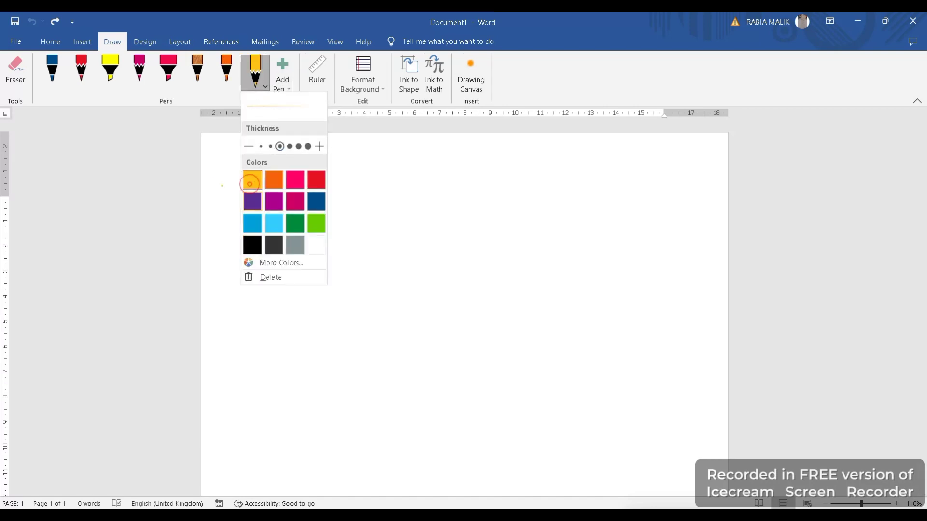
pyautogui.click(403, 171)
# Sketch a yellow T and a looping stroke beside it near the top of the page.
pyautogui.moveTo(403, 172); pyautogui.dragTo(397, 197)
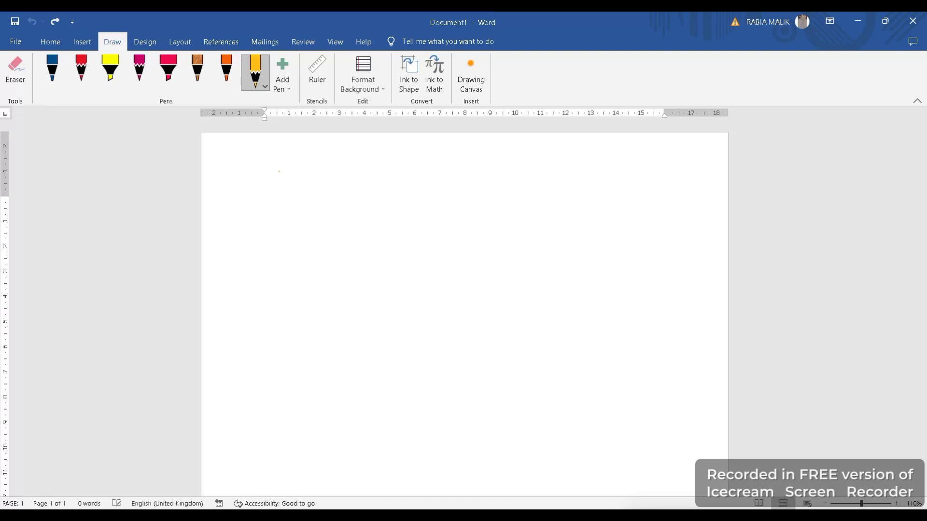
pyautogui.moveTo(279, 172); pyautogui.dragTo(282, 274)
pyautogui.moveTo(252, 169); pyautogui.dragTo(344, 166)
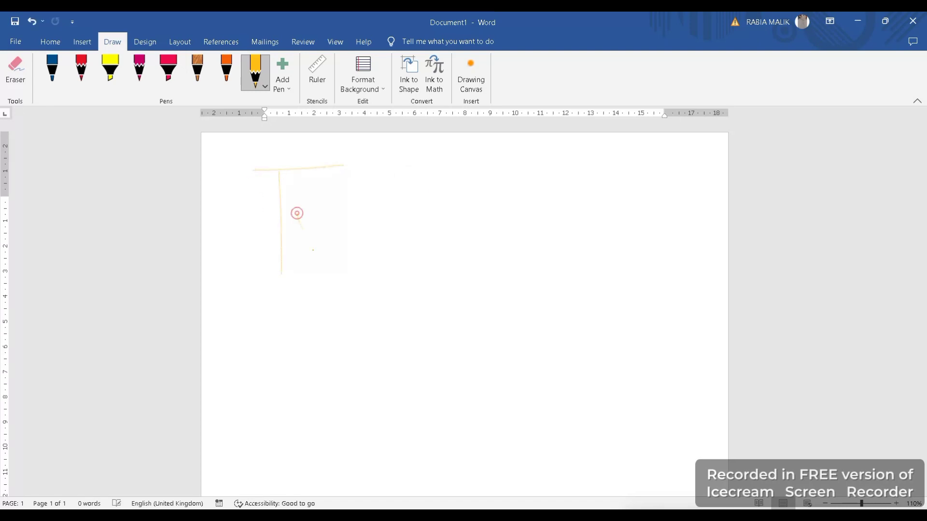
pyautogui.moveTo(395, 187); pyautogui.dragTo(406, 177)
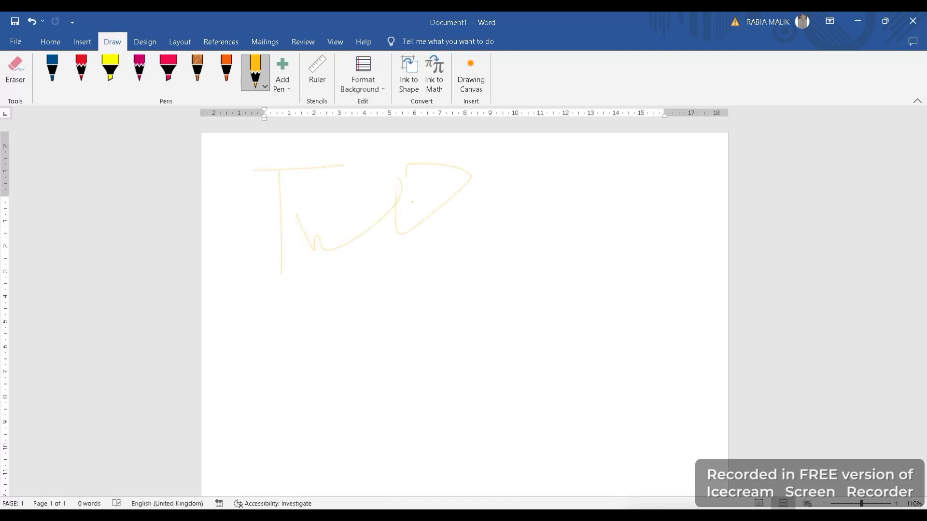
pyautogui.click(282, 80)
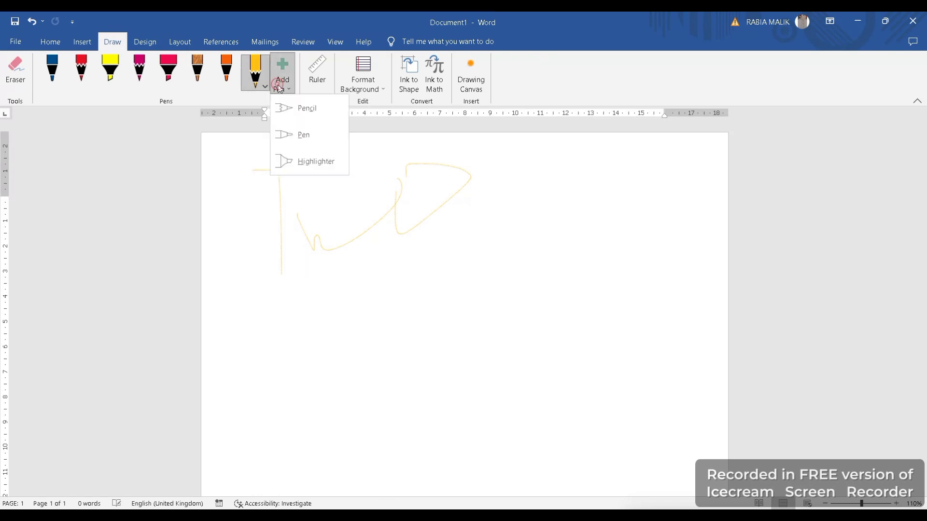
# Add a teal-effect pen and draw a teal checkmark below the sketch.
pyautogui.click(300, 132)
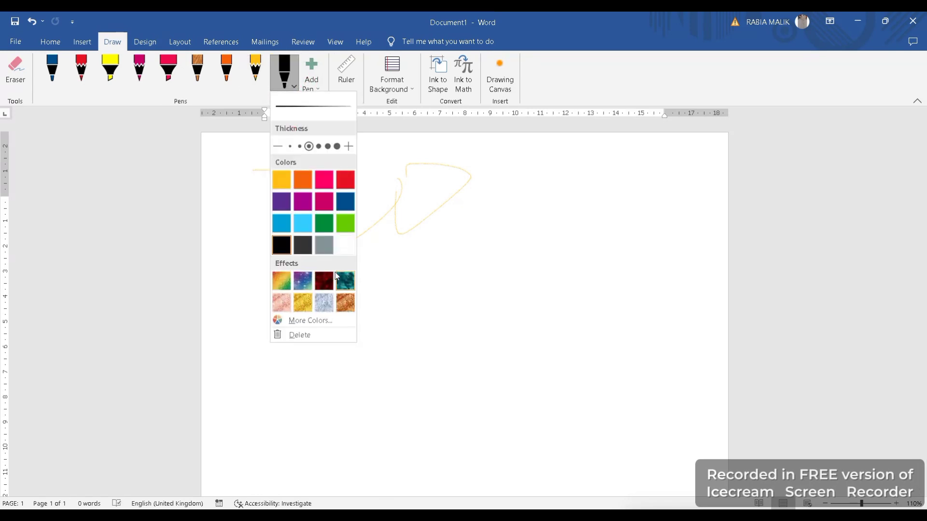
pyautogui.click(345, 280)
pyautogui.moveTo(404, 279); pyautogui.dragTo(466, 262)
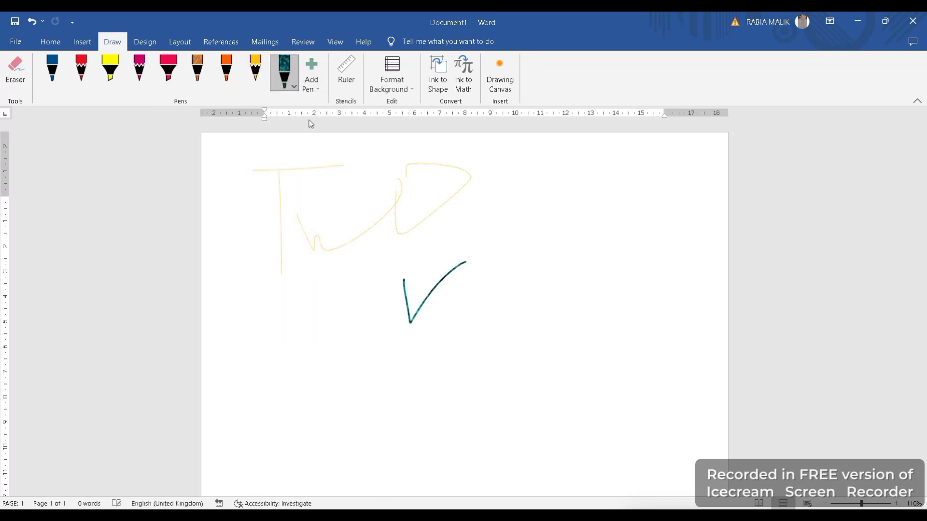
# Add a lavender highlighter, draw a thick lavender checkmark at upper right, and show the ruler.
pyautogui.click(311, 77)
pyautogui.click(333, 159)
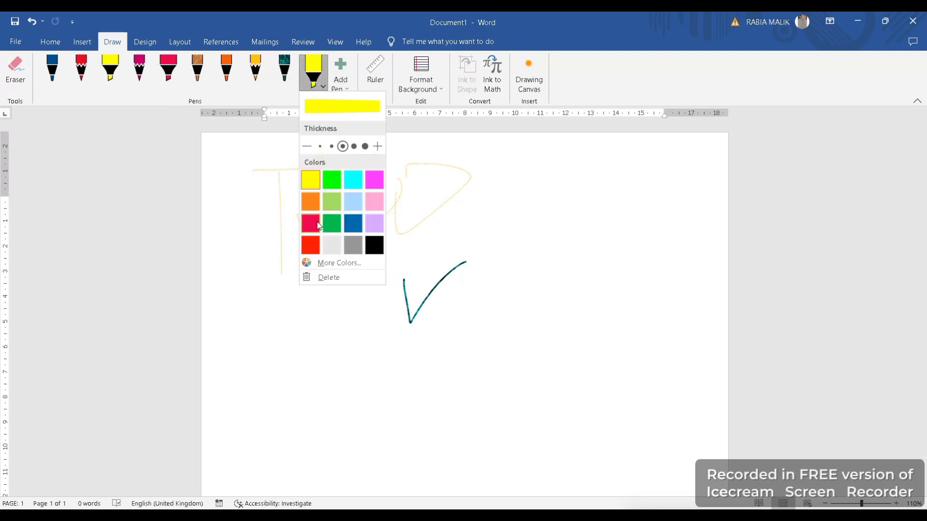
pyautogui.click(374, 223)
pyautogui.moveTo(512, 185); pyautogui.dragTo(603, 152)
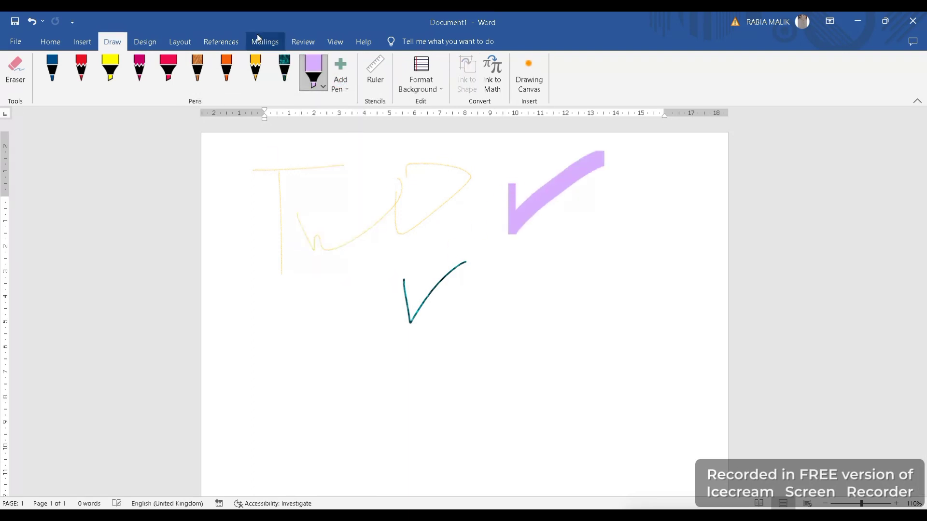
pyautogui.click(340, 79)
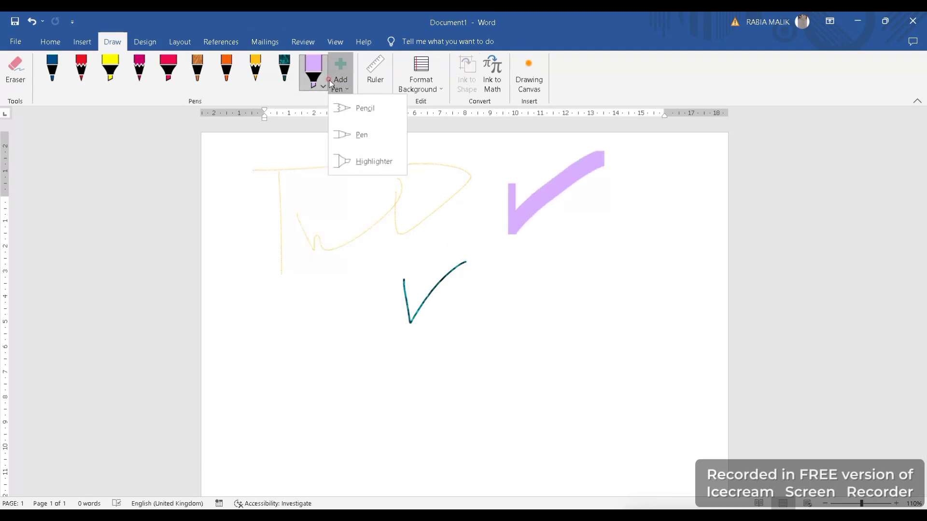
pyautogui.click(375, 73)
# Lay the ruler diagonally across the page and undo the lavender and teal checkmarks.
pyautogui.moveTo(185, 317)
pyautogui.mouseDown()
pyautogui.moveTo(552, 314)
pyautogui.moveTo(515, 376)
pyautogui.moveTo(555, 248)
pyautogui.moveTo(259, 124)
pyautogui.moveTo(556, 241)
pyautogui.moveTo(234, 160)
pyautogui.moveTo(312, 304)
pyautogui.moveTo(443, 285)
pyautogui.moveTo(431, 311)
pyautogui.moveTo(469, 351)
pyautogui.moveTo(443, 425)
pyautogui.moveTo(695, 173)
pyautogui.moveTo(384, 483)
pyautogui.moveTo(393, 474)
pyautogui.moveTo(24, 144)
pyautogui.moveTo(32, 152)
pyautogui.moveTo(228, 112)
pyautogui.moveTo(281, 65)
pyautogui.moveTo(247, 111)
pyautogui.mouseUp()
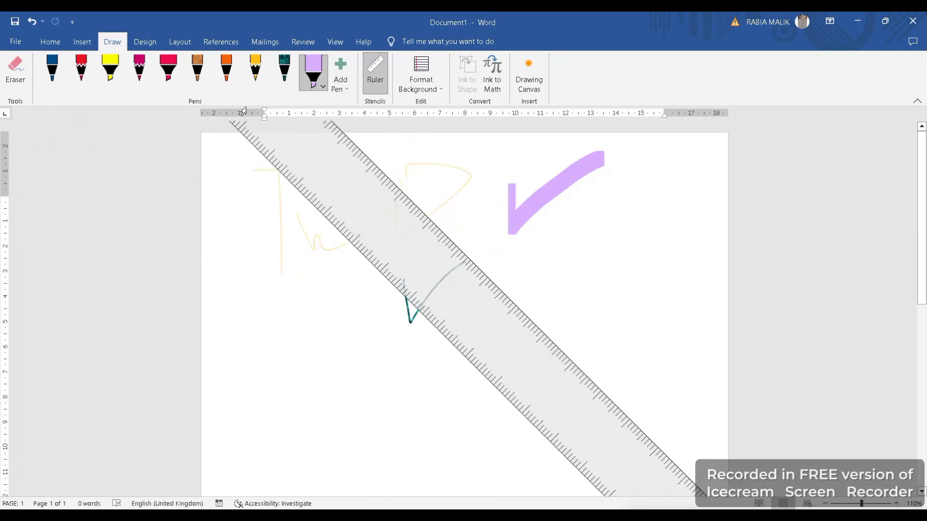
pyautogui.hotkey('ctrl', 'z')
pyautogui.hotkey('ctrl', 'z')
pyautogui.hotkey('ctrl', 'z')
pyautogui.hotkey('ctrl', 'z')
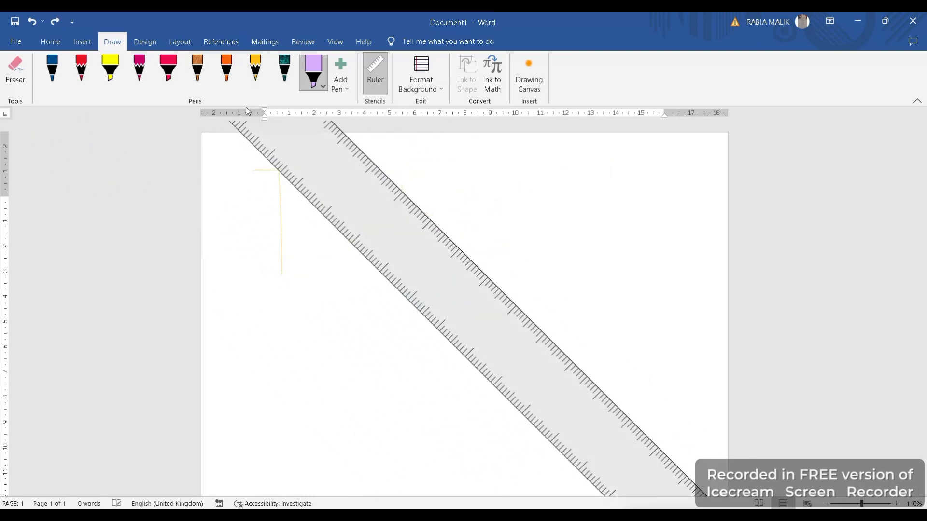
pyautogui.hotkey('ctrl', 'z')
pyautogui.hotkey('ctrl', 'z')
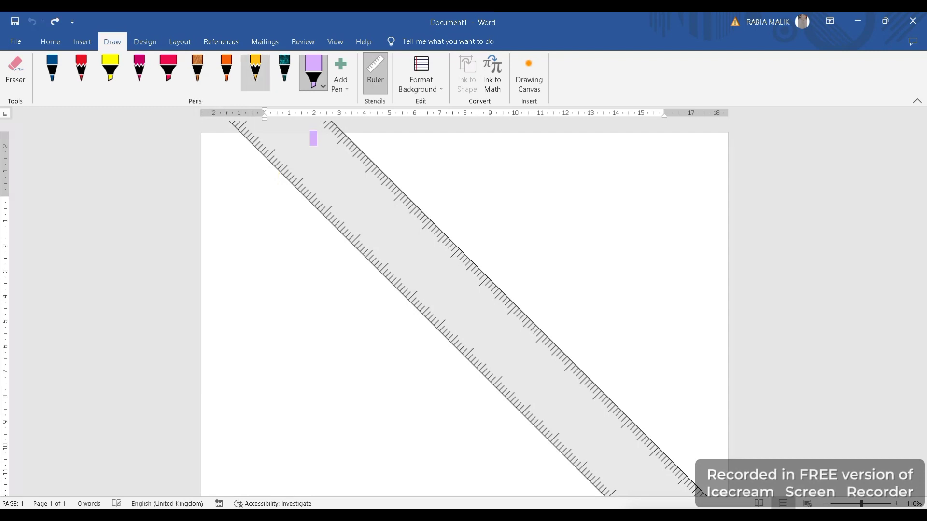
pyautogui.moveTo(448, 278)
pyautogui.mouseDown()
pyautogui.moveTo(472, 319)
pyautogui.moveTo(460, 337)
pyautogui.mouseUp()
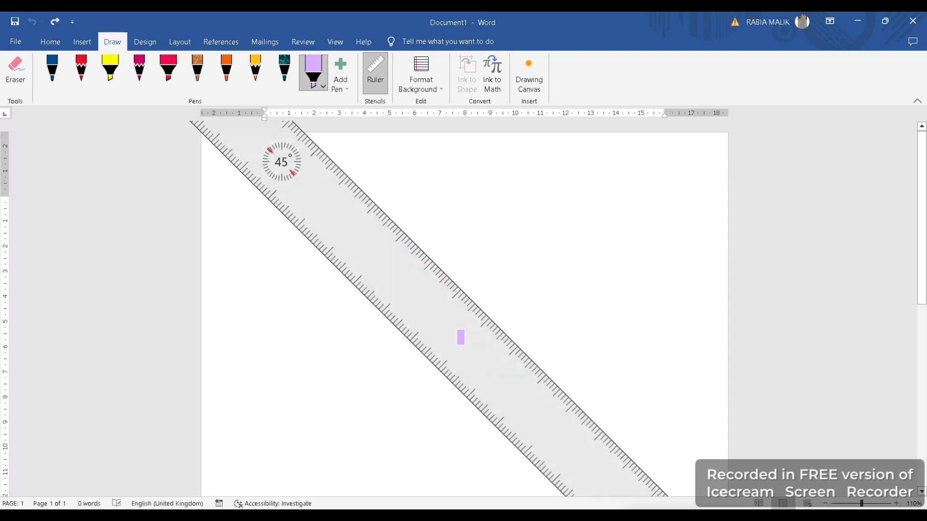
# With the teal pen, draw straight lines along both edges of the 45° ruler.
pyautogui.click(289, 77)
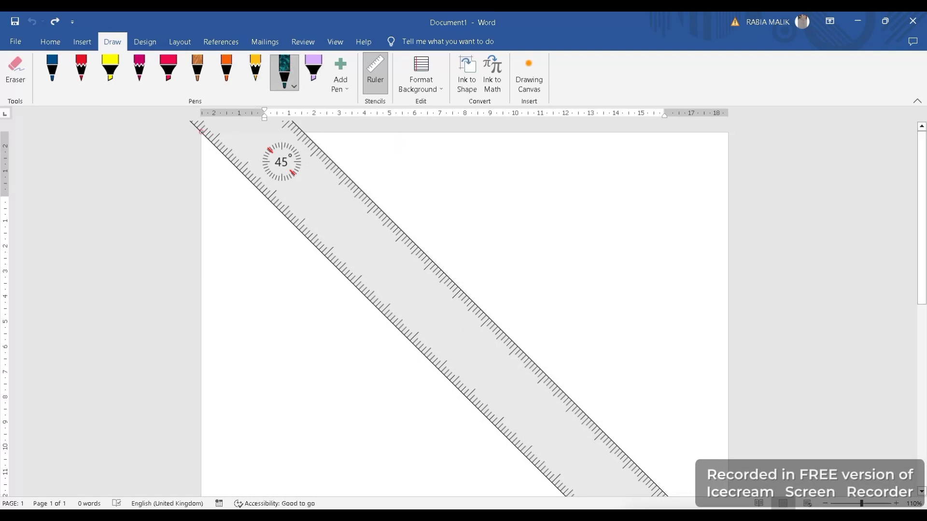
pyautogui.moveTo(435, 299); pyautogui.dragTo(446, 309)
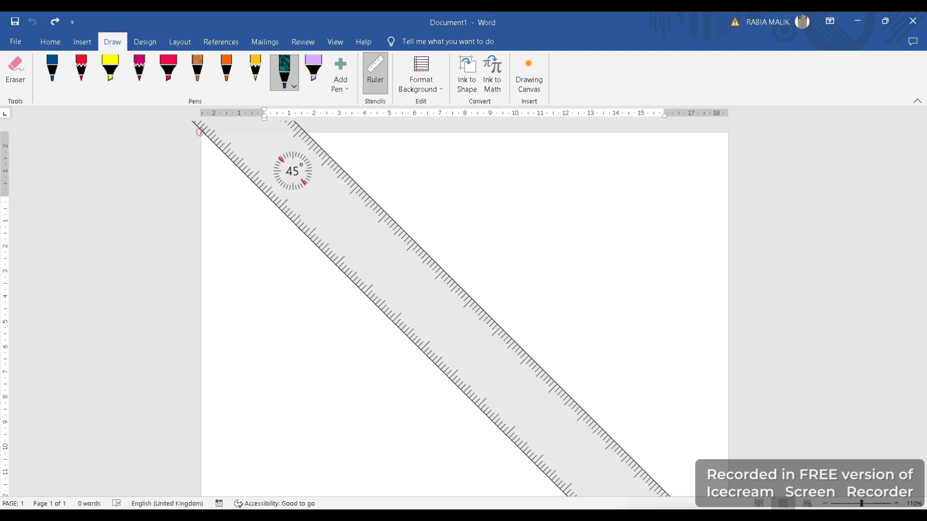
pyautogui.moveTo(199, 132); pyautogui.dragTo(215, 148)
pyautogui.moveTo(457, 354); pyautogui.dragTo(531, 414)
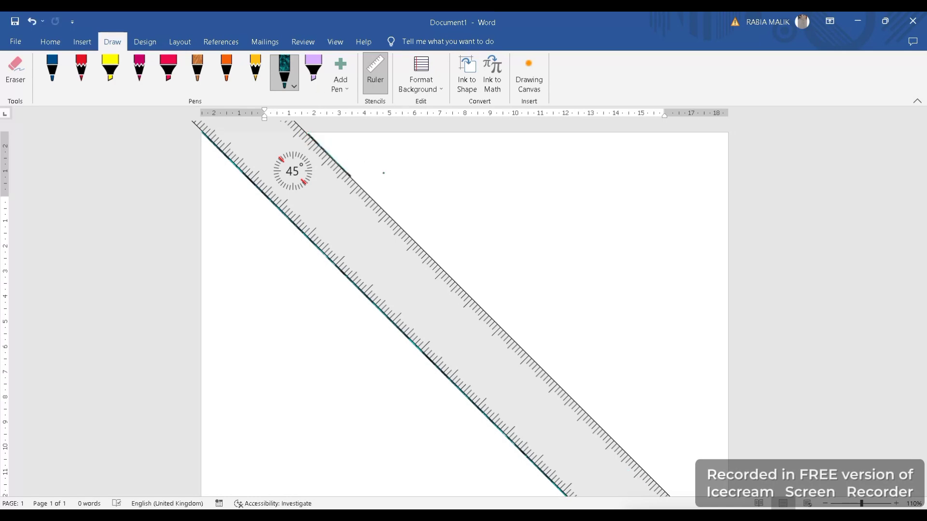
pyautogui.moveTo(383, 173); pyautogui.dragTo(641, 373)
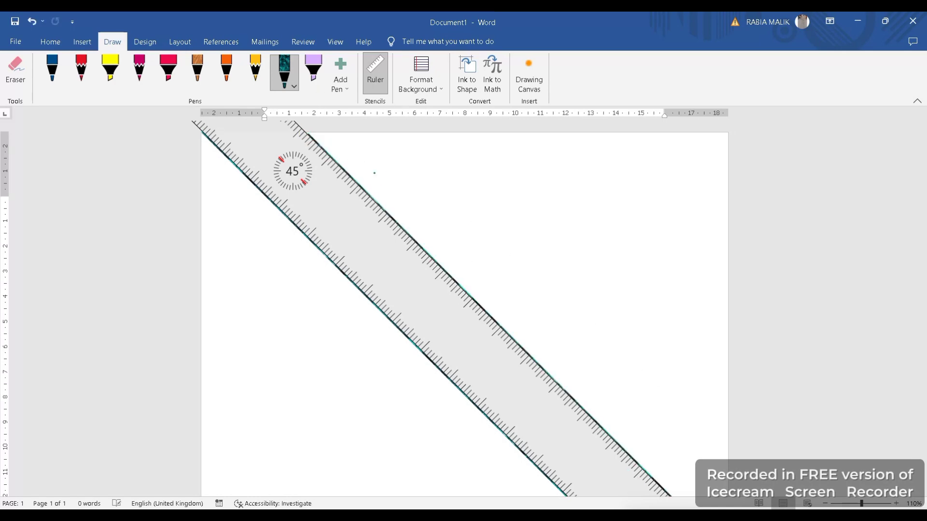
# Switch the highlighter to bright green and trace thick stripes along both ruler edges.
pyautogui.click(314, 77)
pyautogui.click(314, 87)
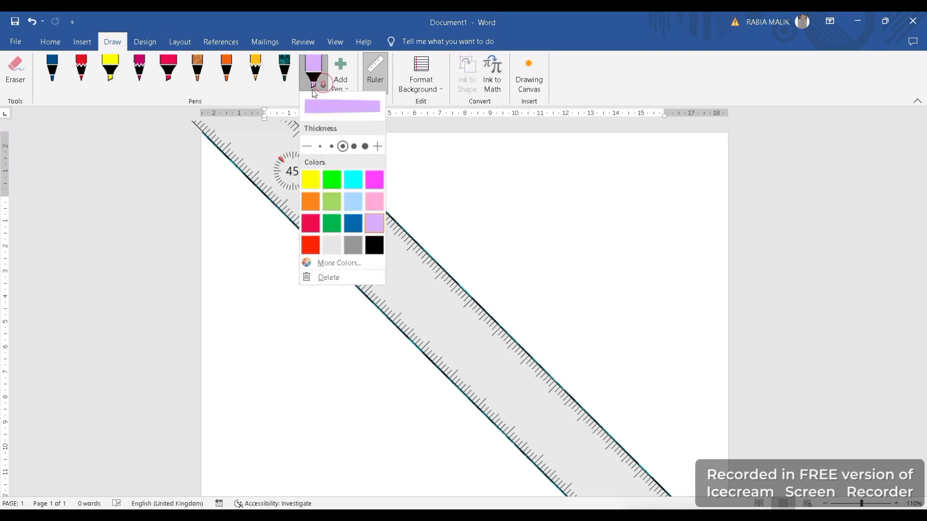
pyautogui.click(332, 183)
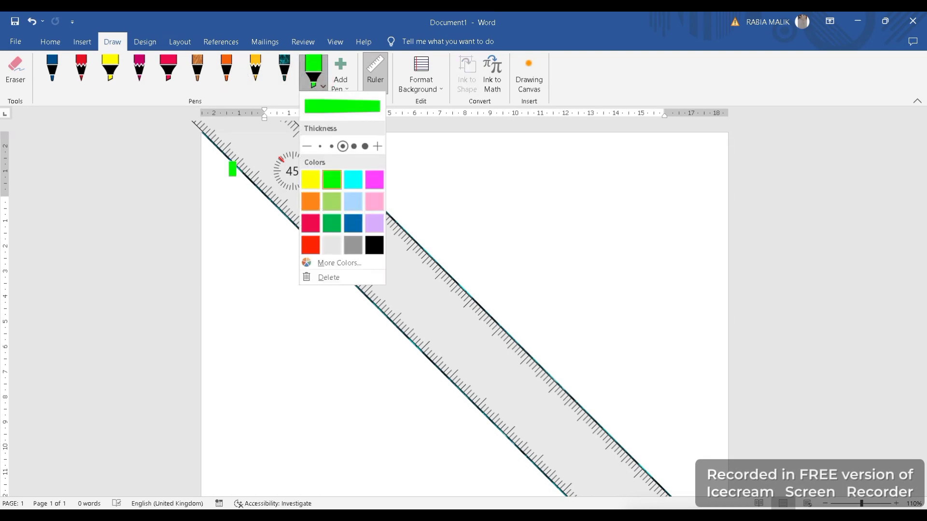
pyautogui.click(208, 150)
pyautogui.moveTo(207, 149)
pyautogui.mouseDown()
pyautogui.moveTo(503, 383)
pyautogui.moveTo(579, 483)
pyautogui.mouseUp()
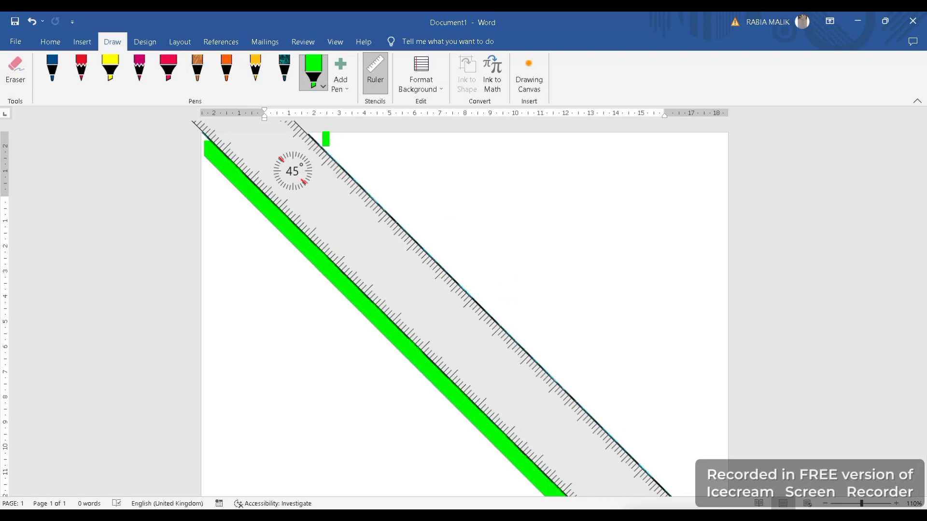
pyautogui.moveTo(316, 126)
pyautogui.mouseDown()
pyautogui.moveTo(521, 227)
pyautogui.moveTo(840, 422)
pyautogui.mouseUp()
# Switch the yellow pencil to orange ink, then undo its trial line along the ruler.
pyautogui.click(255, 72)
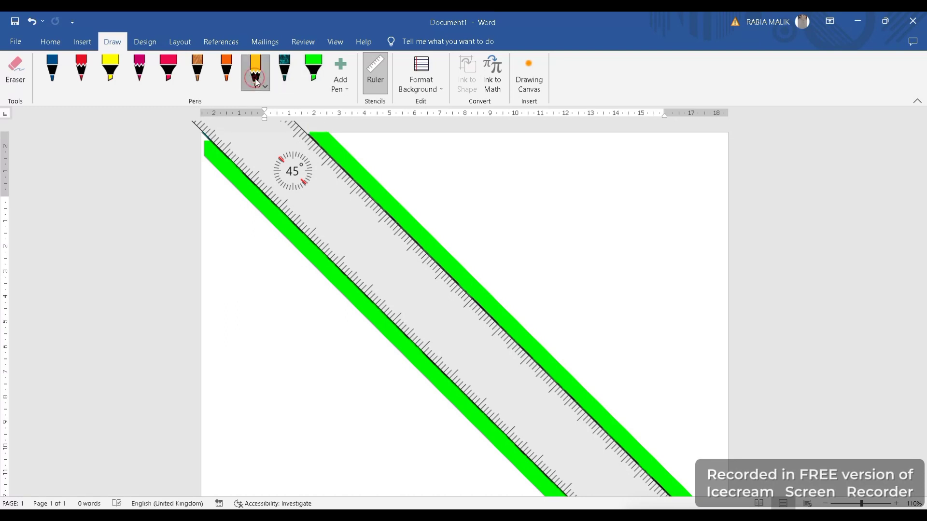
pyautogui.click(144, 88)
pyautogui.click(166, 180)
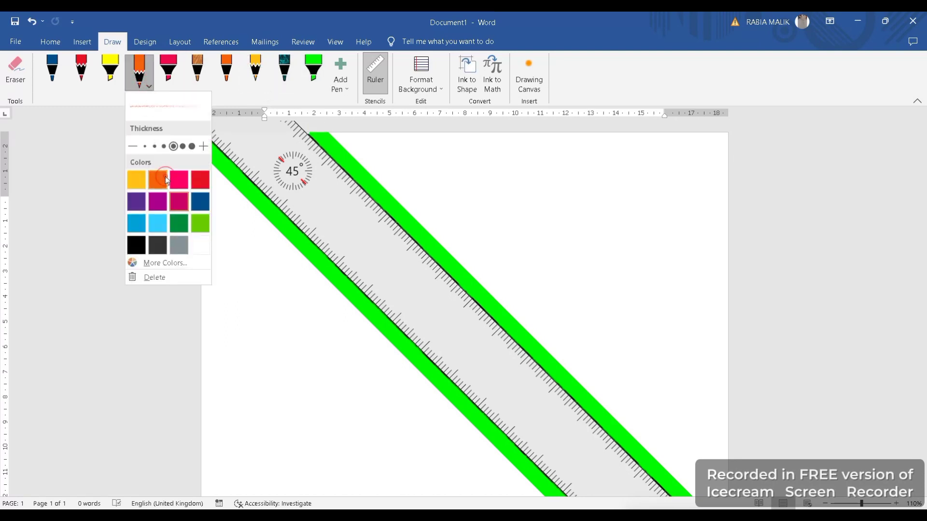
pyautogui.click(206, 154)
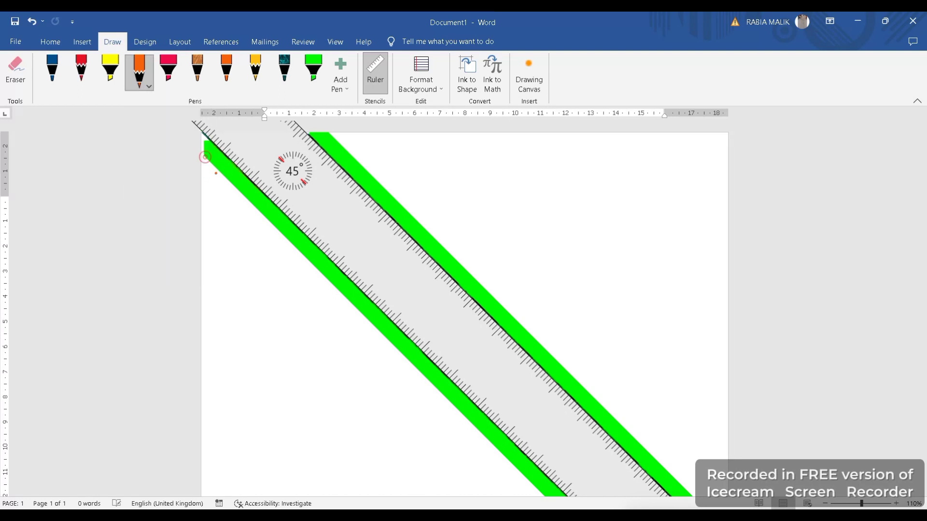
pyautogui.moveTo(294, 266); pyautogui.dragTo(469, 392)
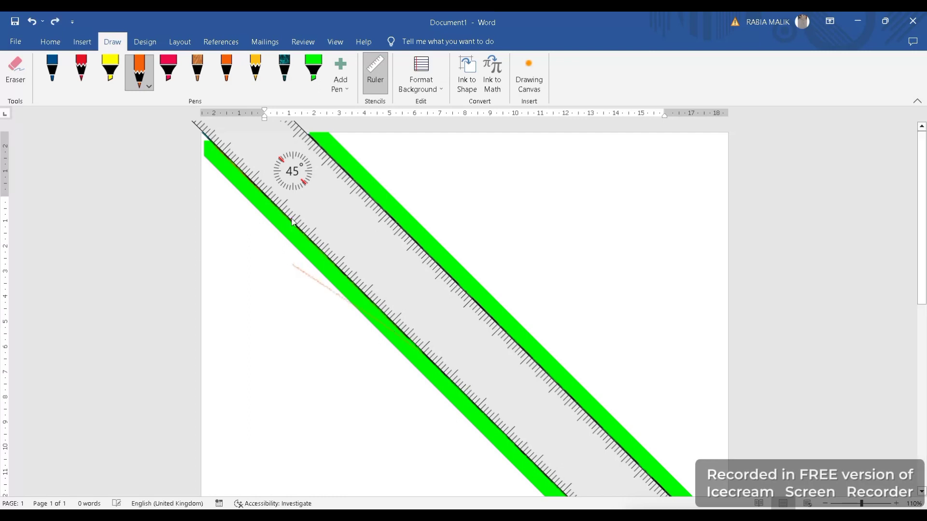
pyautogui.hotkey('ctrl', 'z')
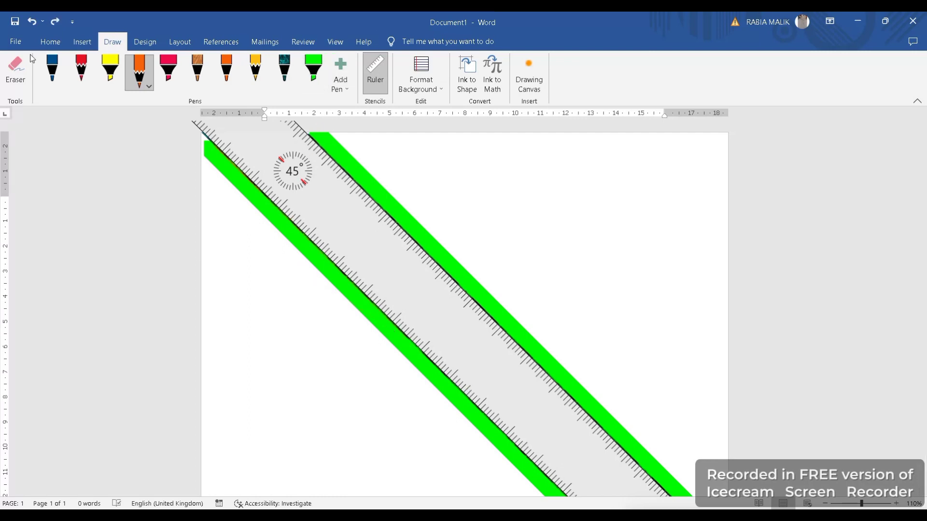
# Try the ruled-line backgrounds and settle on wide-spaced rule lines with a red margin.
pyautogui.click(416, 82)
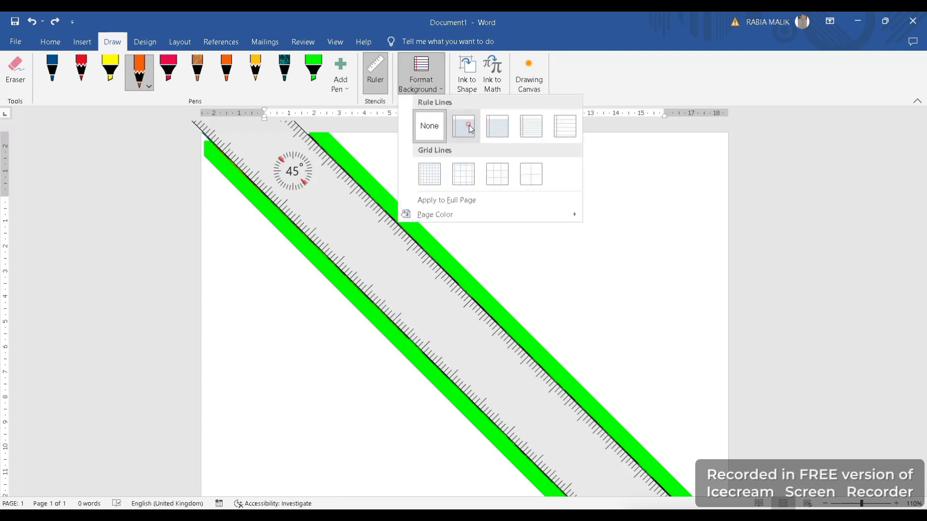
pyautogui.click(464, 126)
pyautogui.click(424, 71)
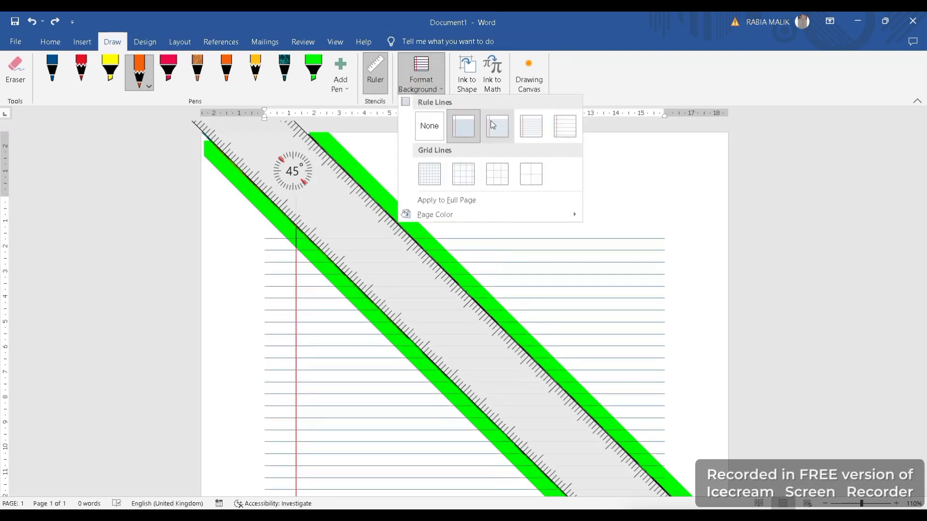
pyautogui.click(498, 125)
pyautogui.click(421, 75)
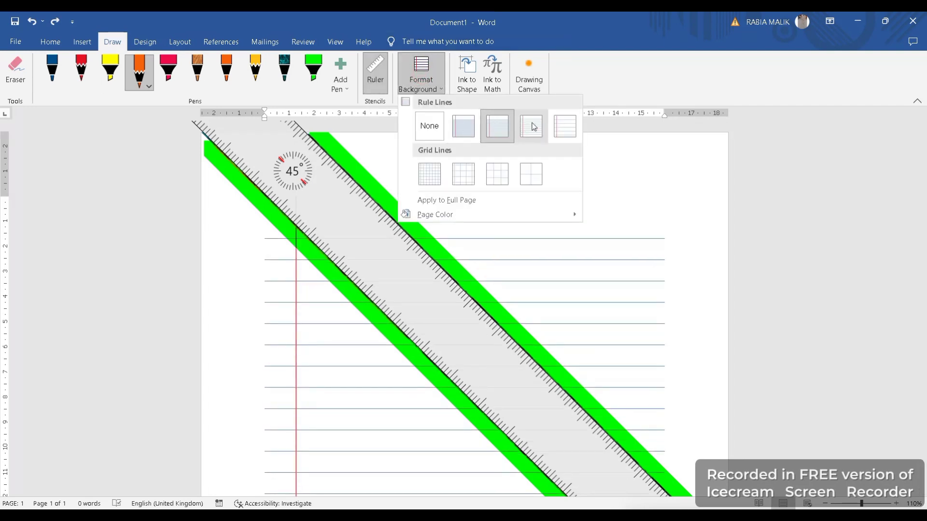
pyautogui.click(565, 126)
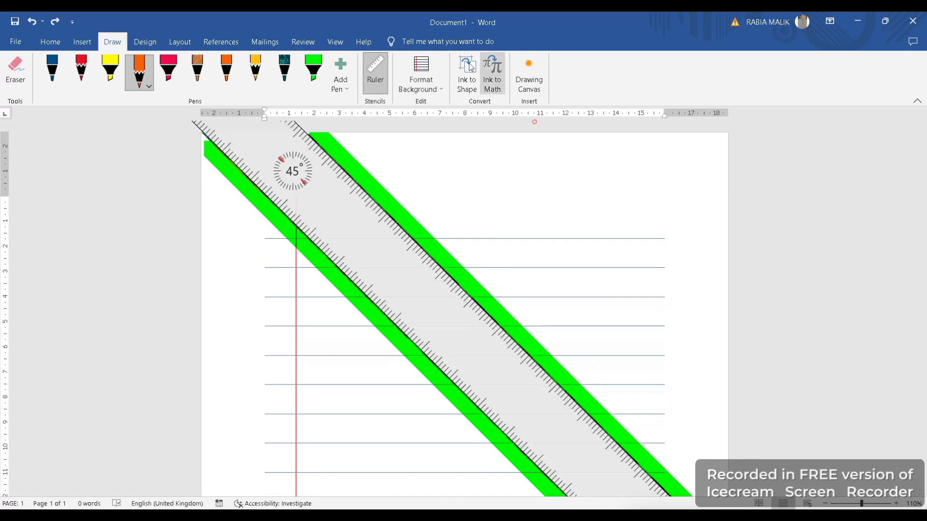
# Handwrite 2x+3y in orange pencil, then put away the ruler stencil.
pyautogui.click(521, 256)
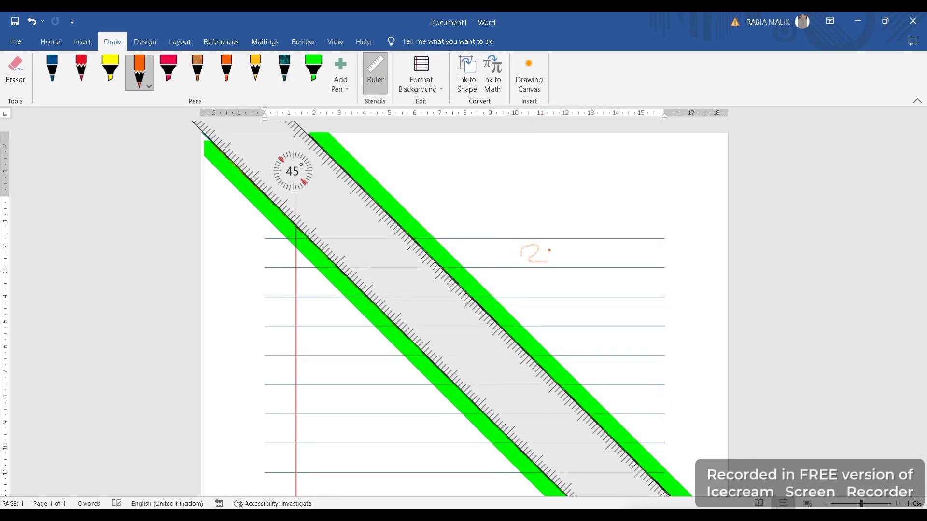
pyautogui.moveTo(567, 248)
pyautogui.mouseDown()
pyautogui.moveTo(546, 268)
pyautogui.moveTo(592, 257)
pyautogui.mouseUp()
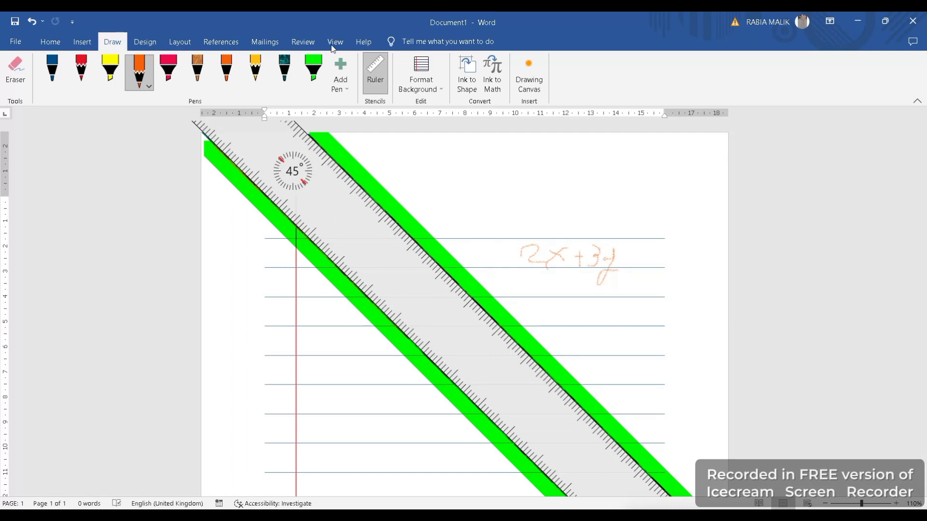
pyautogui.click(341, 73)
pyautogui.click(373, 64)
pyautogui.click(372, 64)
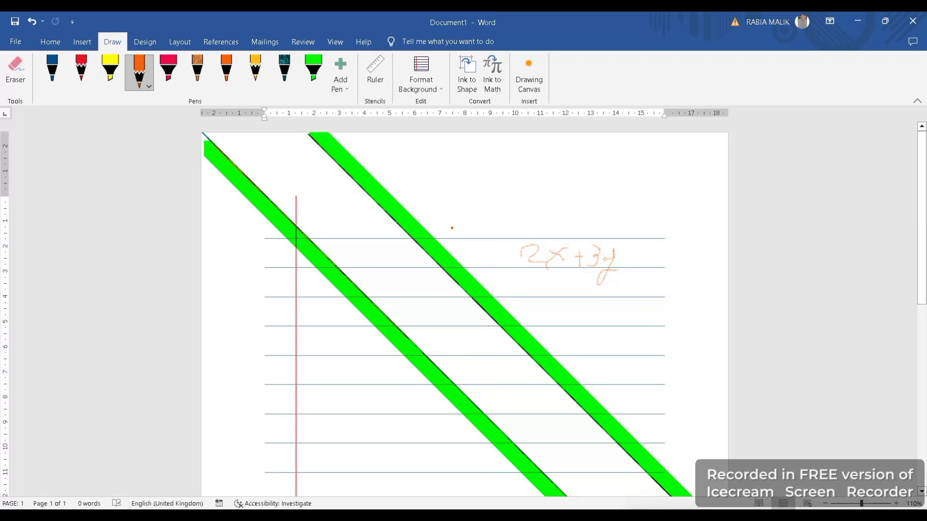
# Try the large grid page background, then switch back to ruled lines.
pyautogui.click(425, 77)
pyautogui.click(503, 188)
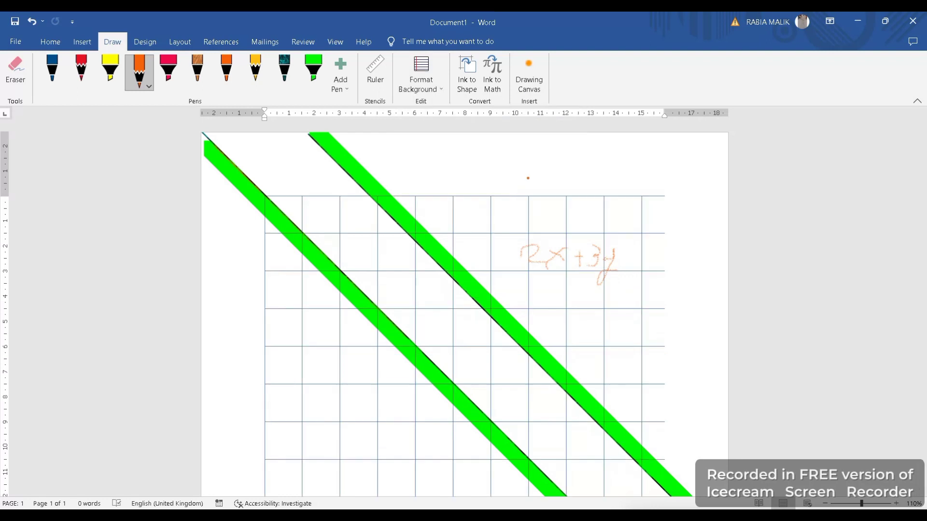
pyautogui.click(421, 76)
pyautogui.click(464, 126)
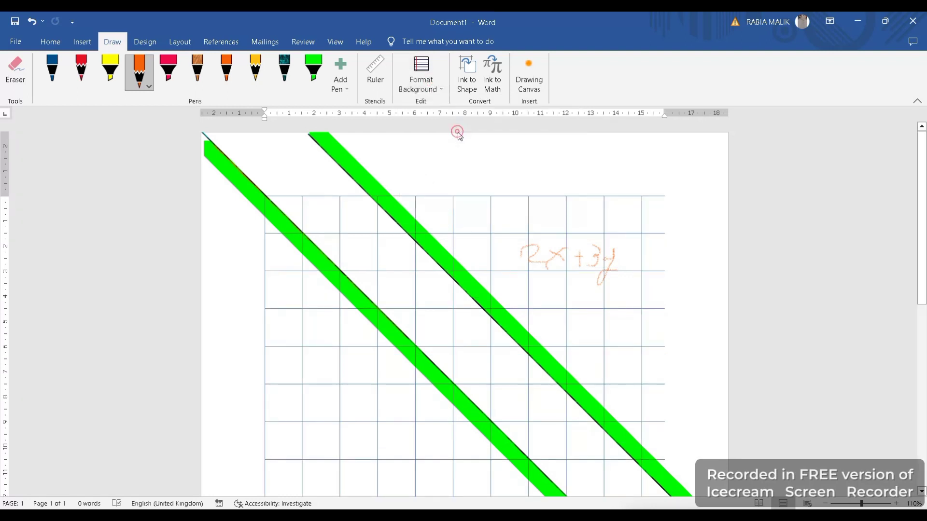
# Set the page background to None and pick the orange pen with Ink to Shape.
pyautogui.click(467, 75)
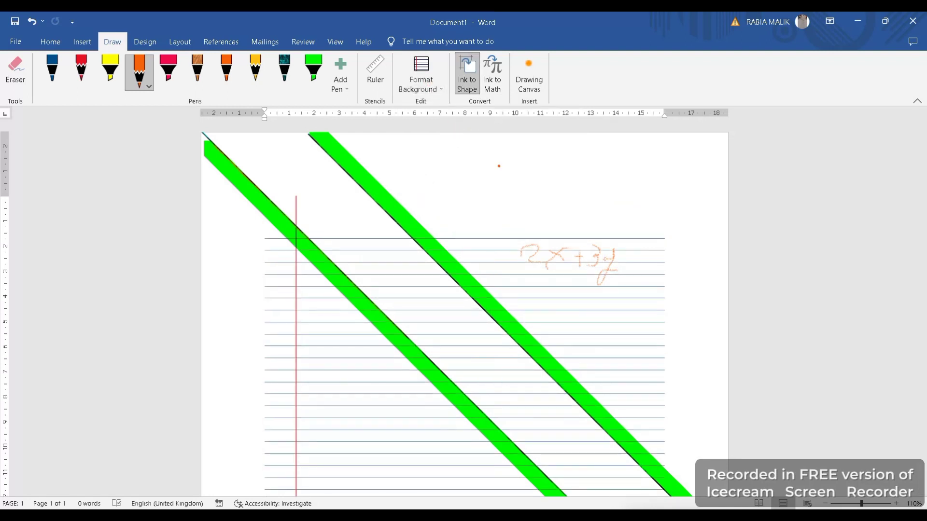
pyautogui.click(445, 89)
pyautogui.click(430, 126)
pyautogui.click(467, 77)
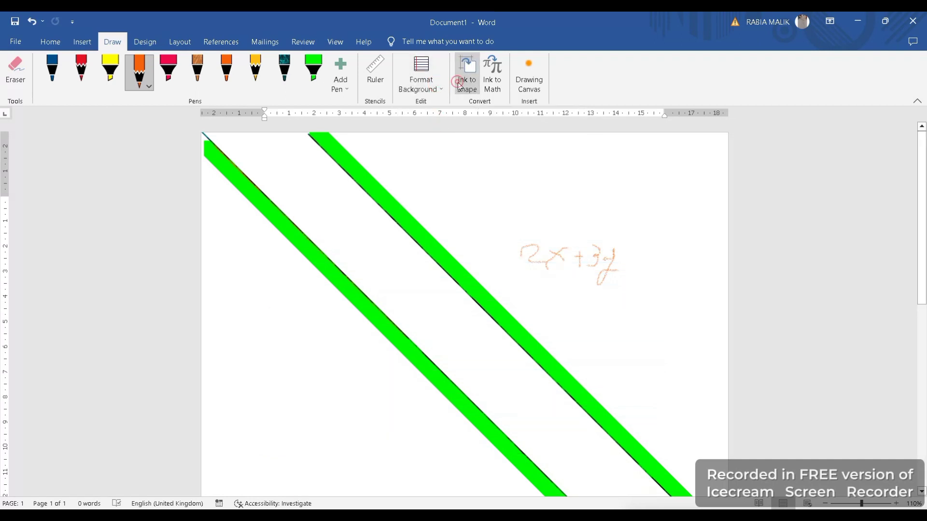
pyautogui.click(466, 73)
# Sketch small and large circles, a square around 2x+3y and a triangle; undo the last curve.
pyautogui.click(226, 71)
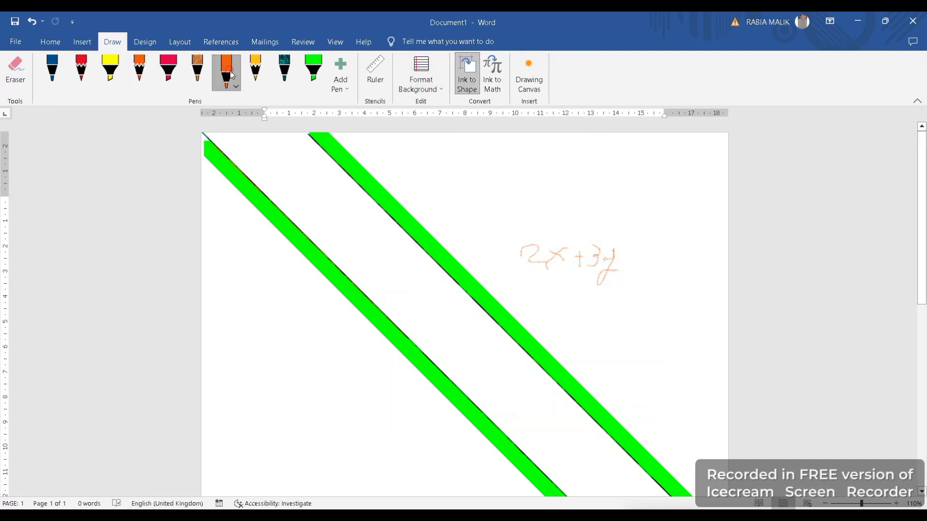
pyautogui.moveTo(294, 317); pyautogui.dragTo(298, 320)
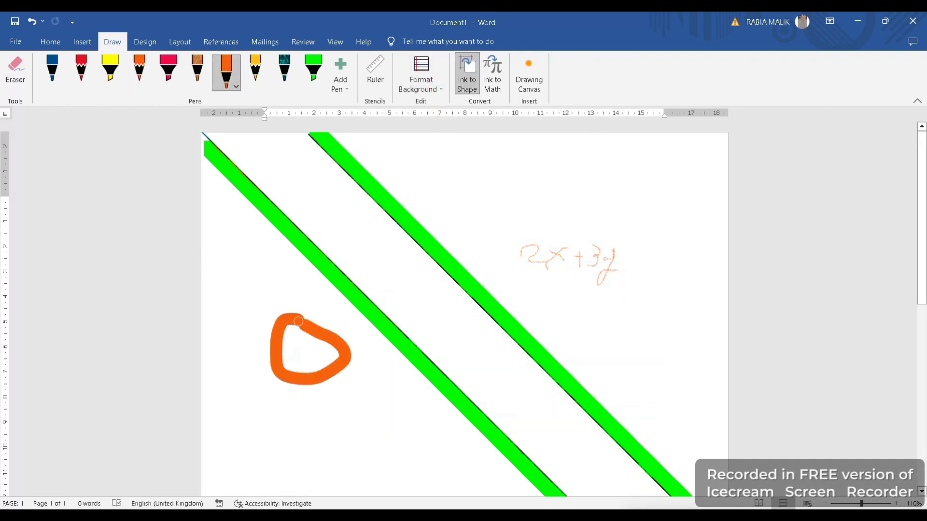
pyautogui.moveTo(372, 392)
pyautogui.mouseDown()
pyautogui.moveTo(370, 469)
pyautogui.moveTo(373, 391)
pyautogui.mouseUp()
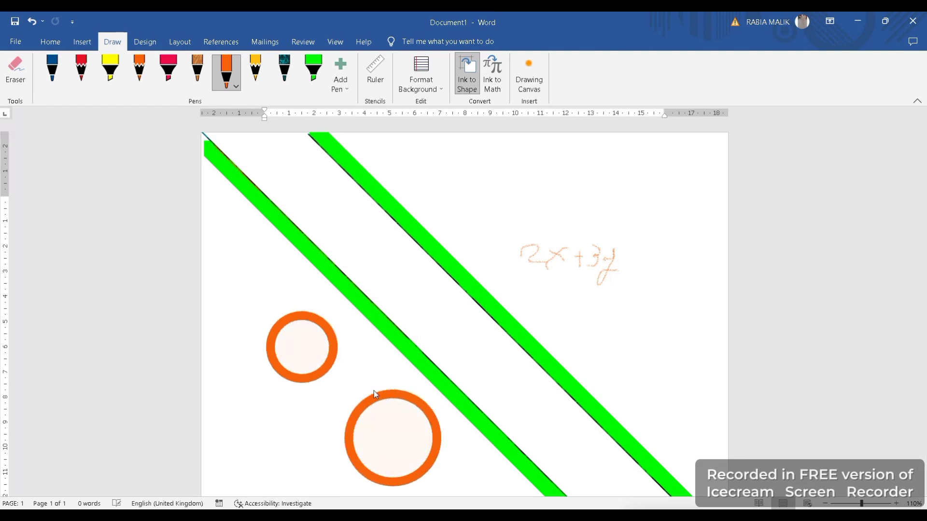
pyautogui.moveTo(502, 166)
pyautogui.mouseDown()
pyautogui.moveTo(489, 223)
pyautogui.moveTo(499, 164)
pyautogui.mouseUp()
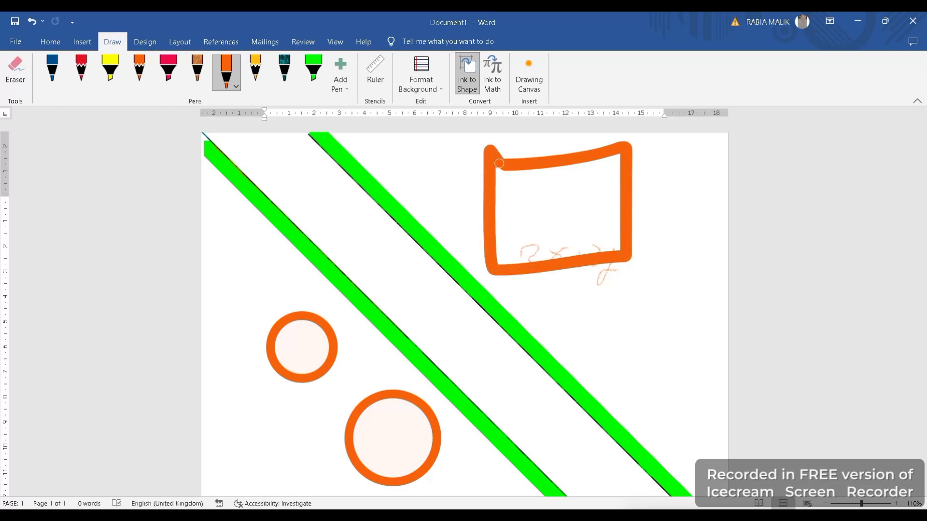
pyautogui.moveTo(471, 187)
pyautogui.mouseDown()
pyautogui.moveTo(408, 268)
pyautogui.moveTo(466, 188)
pyautogui.mouseUp()
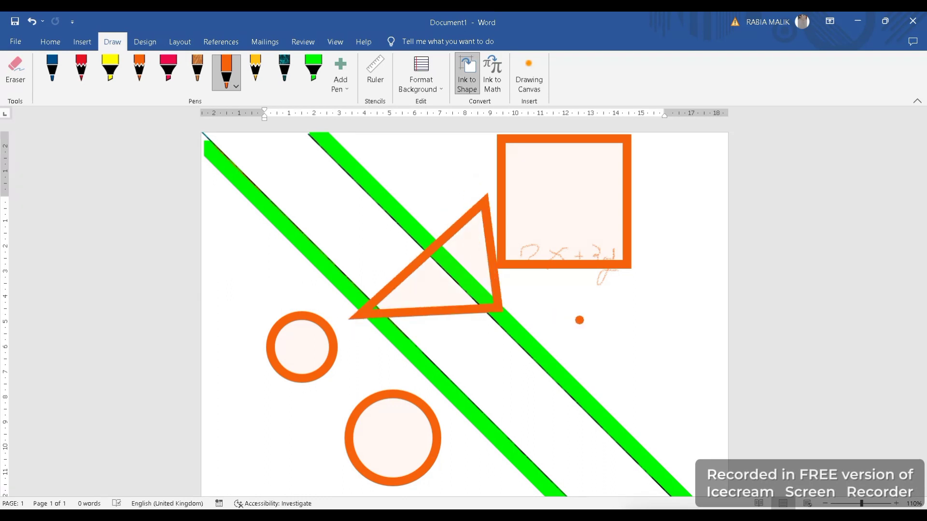
pyautogui.moveTo(607, 363)
pyautogui.mouseDown()
pyautogui.moveTo(587, 331)
pyautogui.moveTo(551, 422)
pyautogui.moveTo(613, 491)
pyautogui.moveTo(658, 449)
pyautogui.moveTo(658, 356)
pyautogui.moveTo(629, 355)
pyautogui.moveTo(614, 369)
pyautogui.mouseUp()
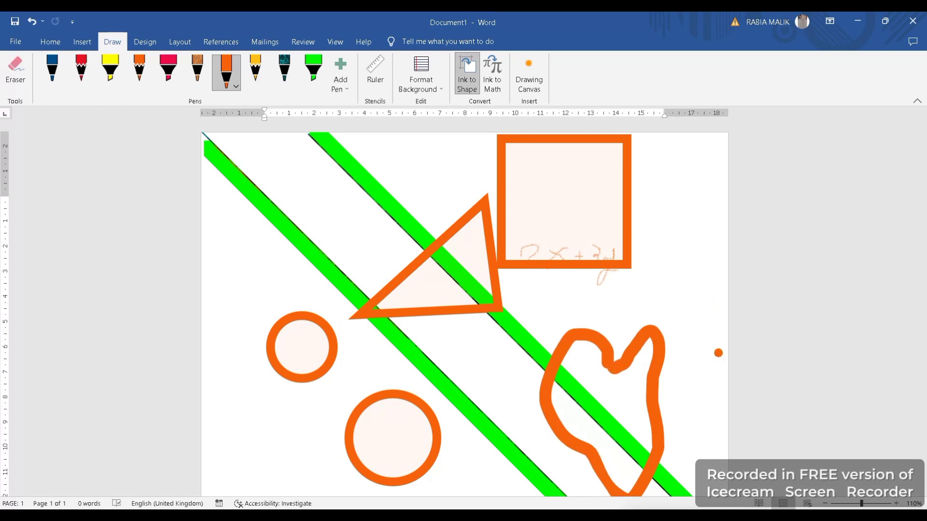
pyautogui.hotkey('ctrl', 'z')
pyautogui.hotkey('ctrl', 'z')
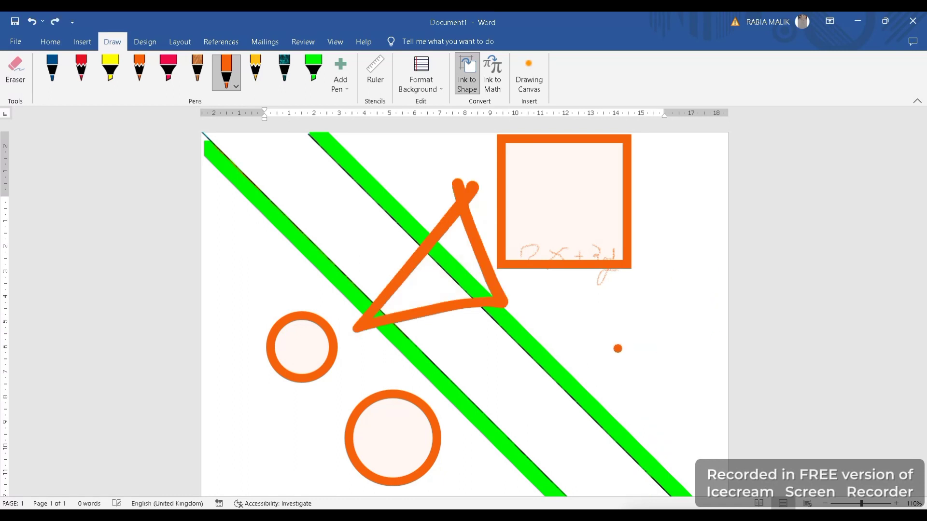
# Add more orange curves, a diagonal stroke, a dot and two star scribbles.
pyautogui.moveTo(617, 347)
pyautogui.mouseDown()
pyautogui.moveTo(543, 294)
pyautogui.moveTo(709, 440)
pyautogui.moveTo(658, 341)
pyautogui.moveTo(623, 358)
pyautogui.mouseUp()
pyautogui.moveTo(374, 177); pyautogui.dragTo(295, 287)
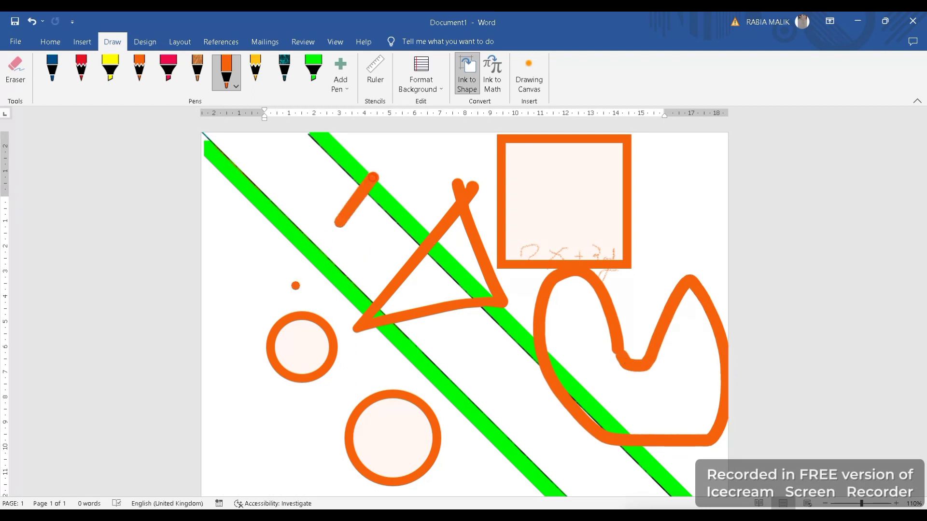
pyautogui.click(312, 179)
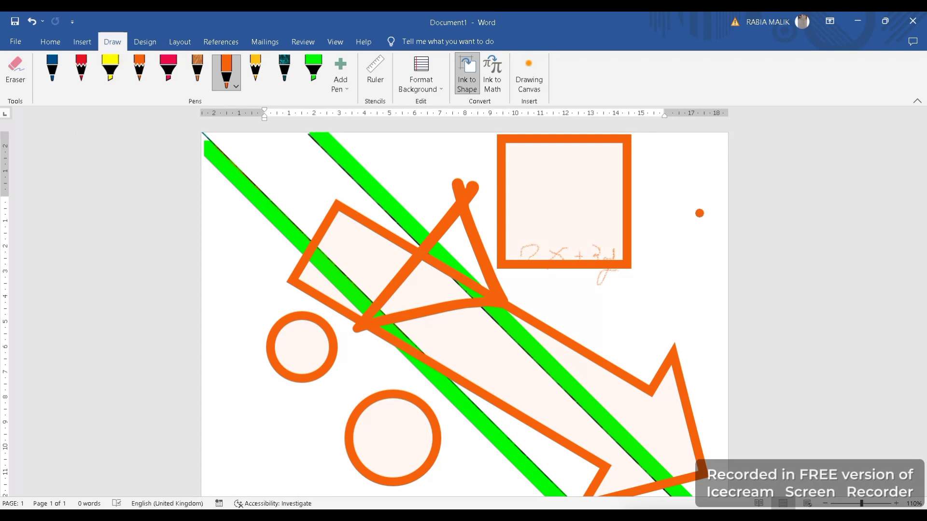
pyautogui.moveTo(700, 211)
pyautogui.mouseDown()
pyautogui.moveTo(696, 248)
pyautogui.moveTo(663, 243)
pyautogui.moveTo(660, 195)
pyautogui.moveTo(702, 177)
pyautogui.moveTo(699, 205)
pyautogui.mouseUp()
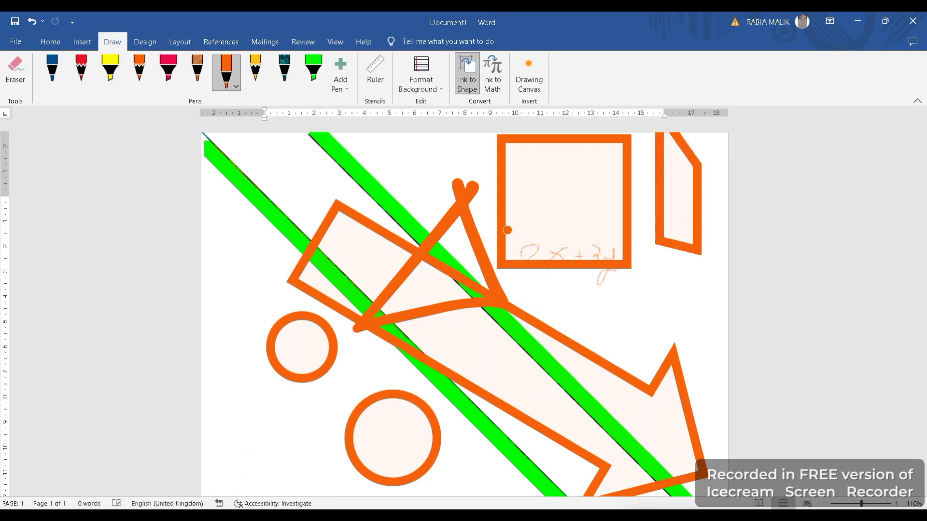
pyautogui.moveTo(605, 325)
pyautogui.mouseDown()
pyautogui.moveTo(694, 293)
pyautogui.moveTo(662, 395)
pyautogui.mouseUp()
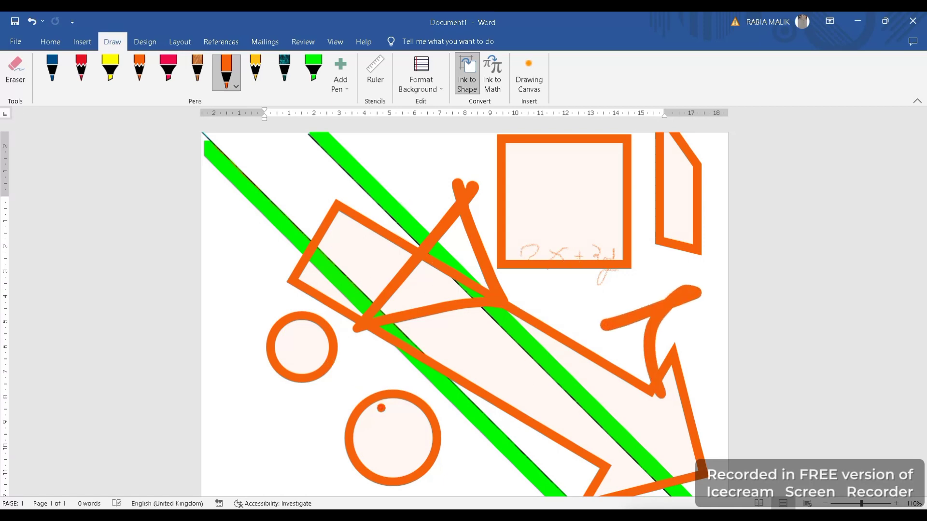
pyautogui.moveTo(381, 408)
pyautogui.mouseDown()
pyautogui.moveTo(471, 343)
pyautogui.moveTo(316, 289)
pyautogui.moveTo(387, 386)
pyautogui.moveTo(363, 425)
pyautogui.mouseUp()
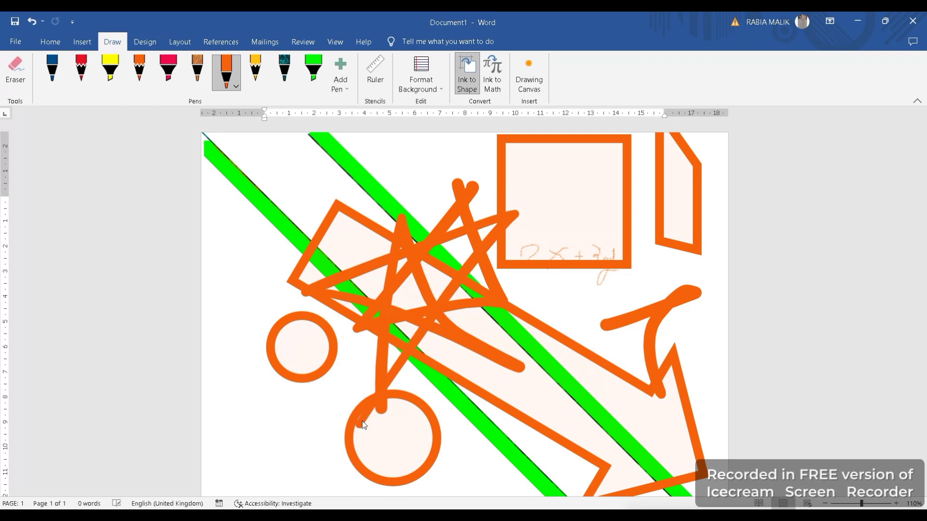
pyautogui.moveTo(263, 462)
pyautogui.mouseDown()
pyautogui.moveTo(293, 484)
pyautogui.moveTo(304, 430)
pyautogui.moveTo(250, 485)
pyautogui.mouseUp()
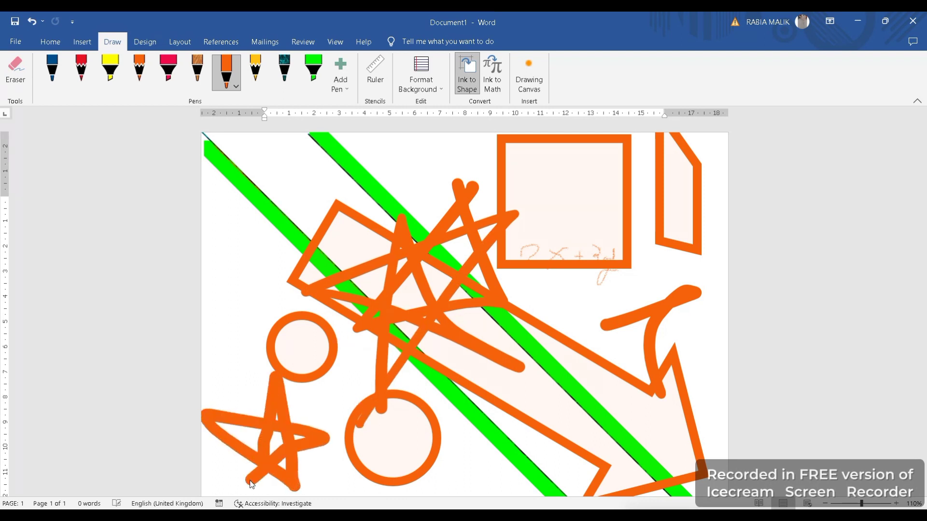
# Undo the orange ink four times, then sketch a four-sided shape at lower left.
pyautogui.hotkey('ctrl', 'z')
pyautogui.hotkey('ctrl', 'z')
pyautogui.hotkey('ctrl', 'z')
pyautogui.hotkey('ctrl', 'z')
pyautogui.hotkey('ctrl', 'z')
pyautogui.hotkey('ctrl', 'z')
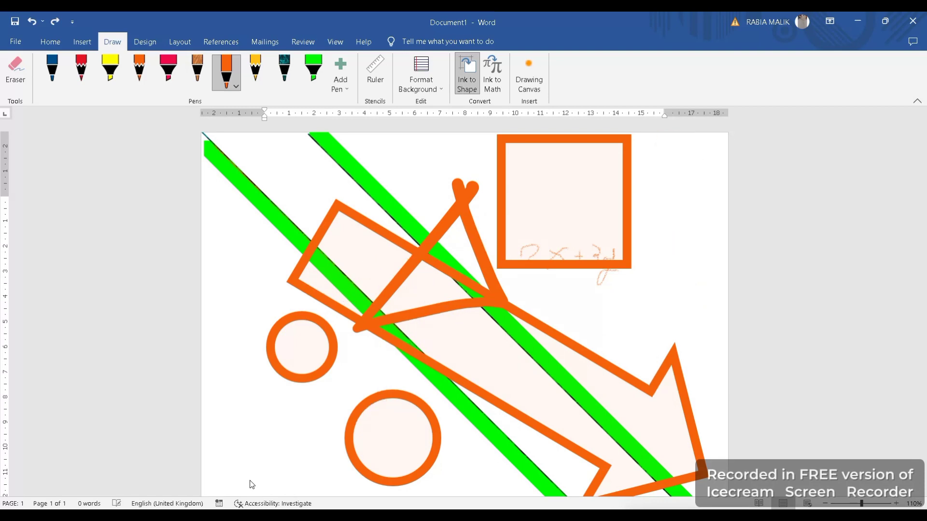
pyautogui.hotkey('ctrl', 'z')
pyautogui.hotkey('ctrl', 'z')
pyautogui.hotkey('ctrl', 'z')
pyautogui.hotkey('ctrl', 'z')
pyautogui.hotkey('ctrl', 'z')
pyautogui.hotkey('ctrl', 'z')
pyautogui.hotkey('ctrl', 'z')
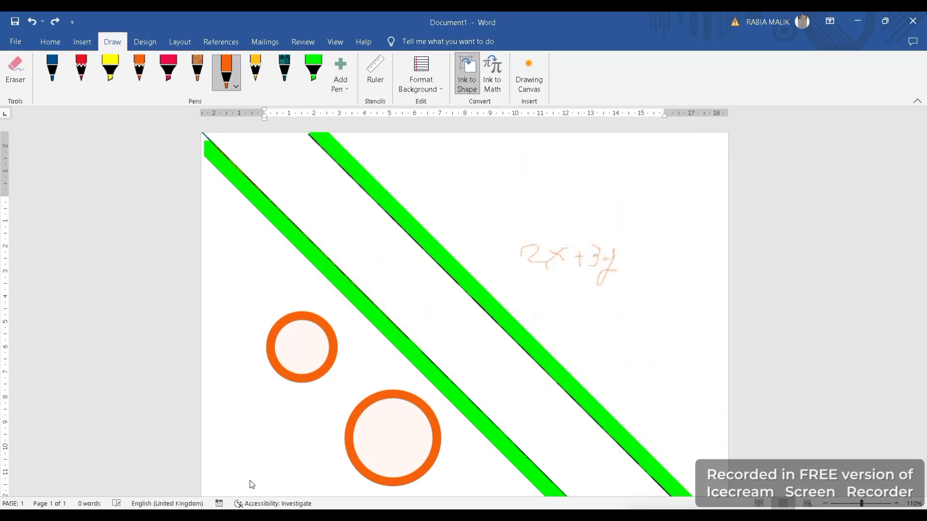
pyautogui.hotkey('ctrl', 'z')
pyautogui.hotkey('ctrl', 'z')
pyautogui.hotkey('ctrl', 'z')
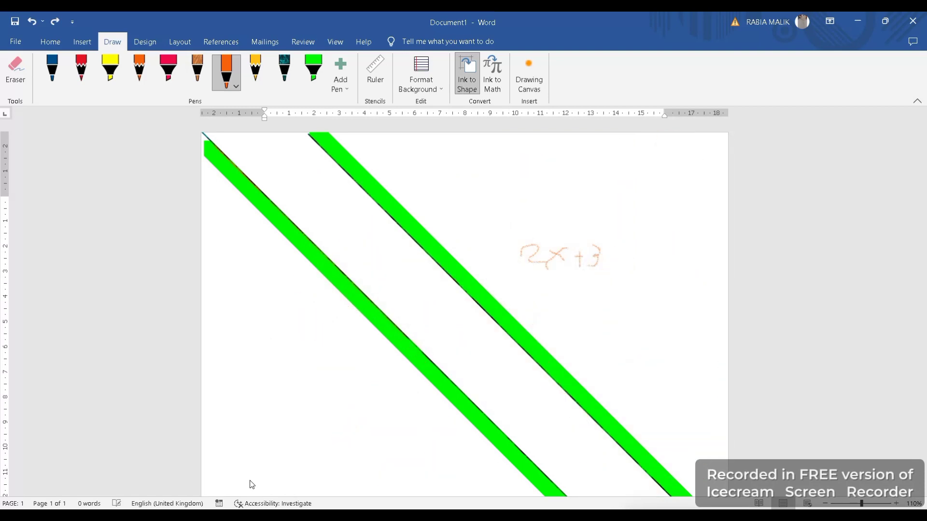
pyautogui.hotkey('ctrl', 'z')
pyautogui.hotkey('ctrl', 'z')
pyautogui.moveTo(220, 400); pyautogui.dragTo(265, 357)
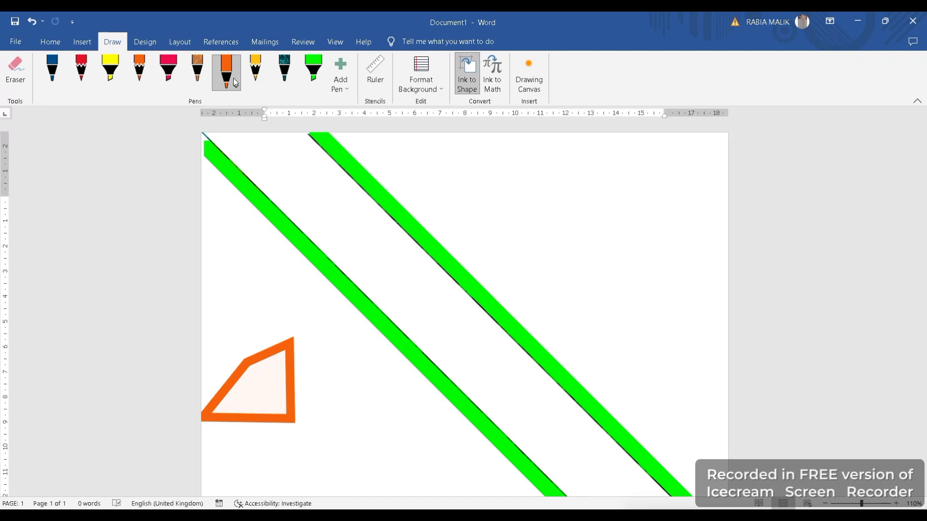
# Give the teal pen a dark red effect and sketch a small triangle and two arrows.
pyautogui.click(291, 82)
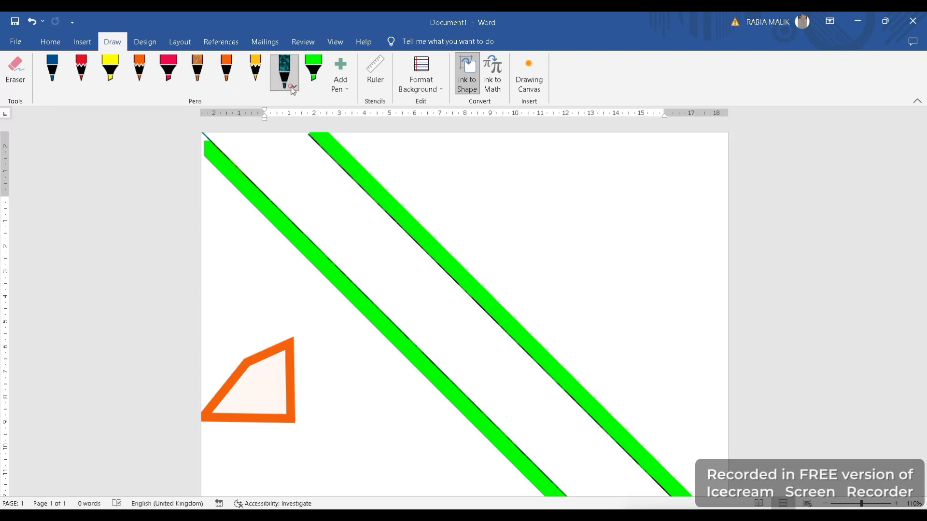
pyautogui.click(292, 88)
pyautogui.click(327, 282)
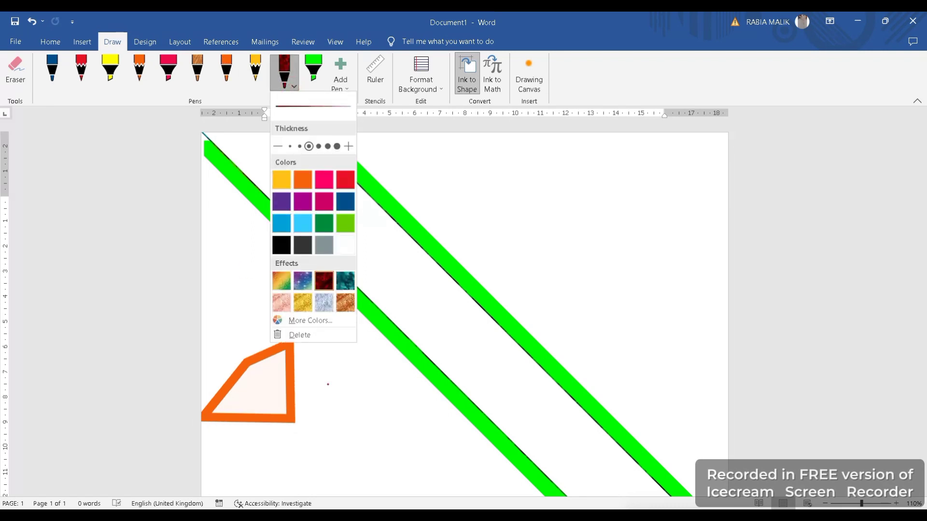
pyautogui.moveTo(327, 382)
pyautogui.mouseDown()
pyautogui.moveTo(368, 398)
pyautogui.moveTo(320, 411)
pyautogui.moveTo(333, 386)
pyautogui.mouseUp()
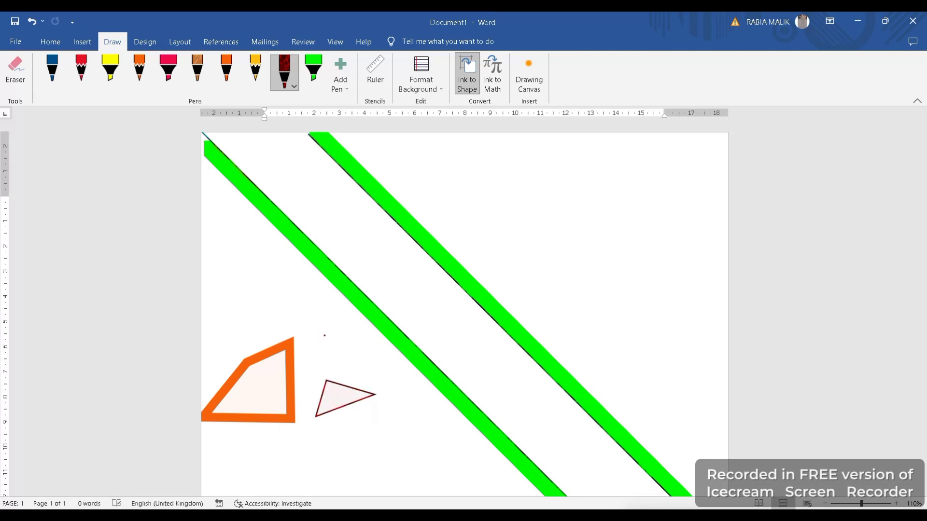
pyautogui.moveTo(317, 325); pyautogui.dragTo(316, 334)
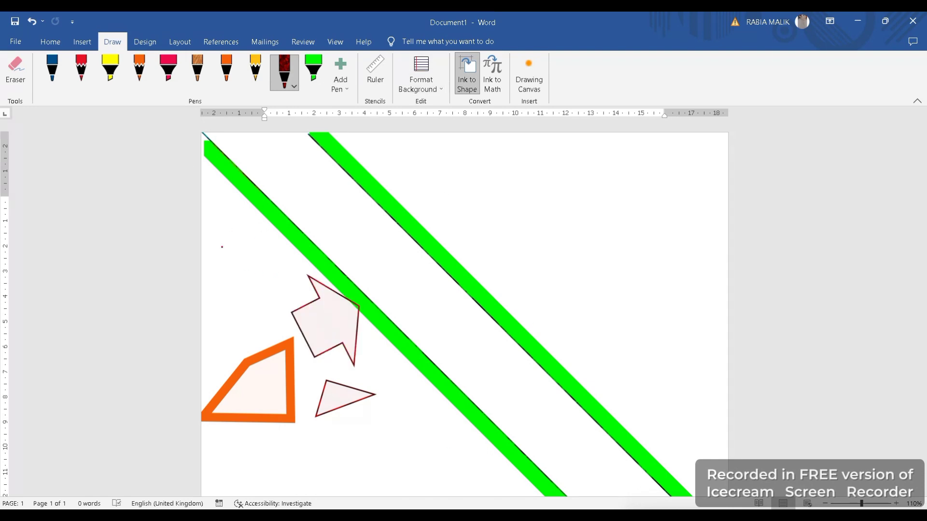
pyautogui.moveTo(238, 281); pyautogui.dragTo(243, 273)
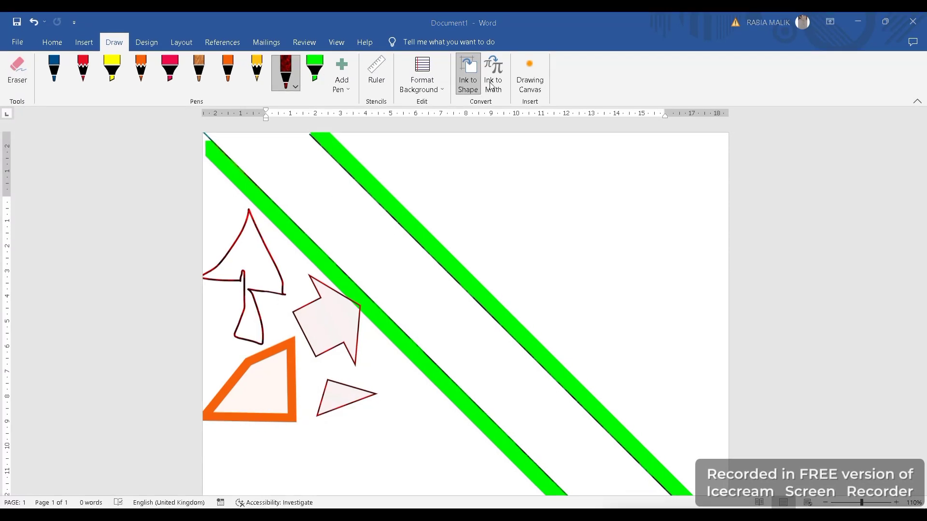
pyautogui.click(254, 84)
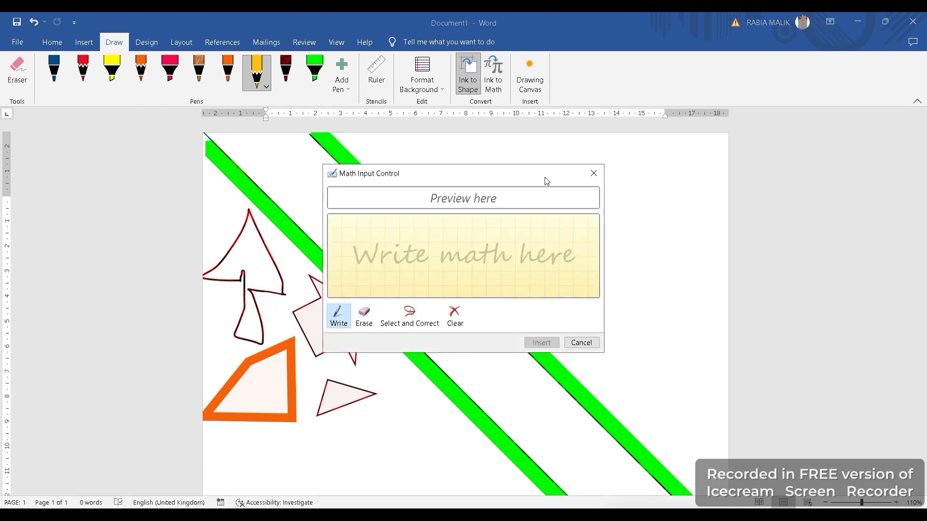
# Handwrite 2 + 3 = in the Math Input Control, then cancel without inserting.
pyautogui.click(594, 172)
pyautogui.click(492, 72)
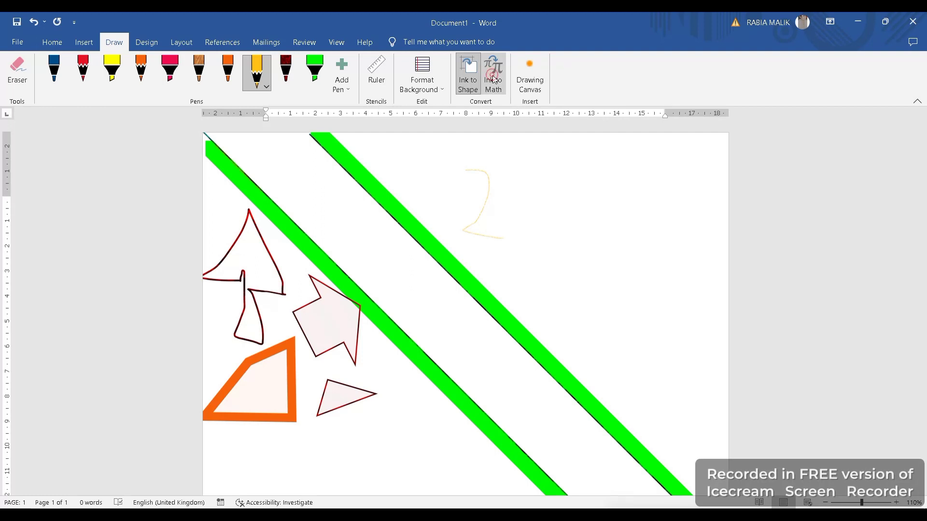
pyautogui.moveTo(358, 243)
pyautogui.mouseDown()
pyautogui.moveTo(386, 270)
pyautogui.moveTo(418, 254)
pyautogui.moveTo(408, 270)
pyautogui.mouseUp()
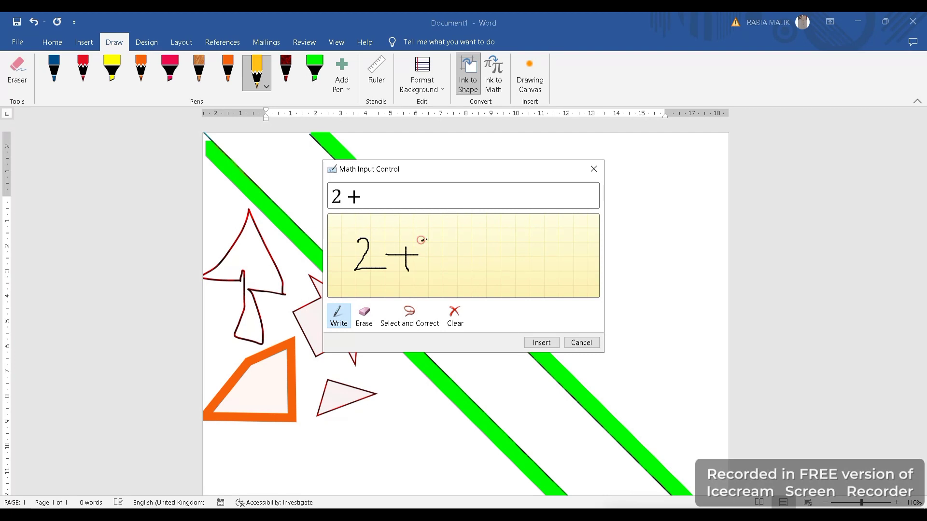
pyautogui.moveTo(427, 259)
pyautogui.mouseDown()
pyautogui.moveTo(440, 282)
pyautogui.moveTo(493, 264)
pyautogui.moveTo(481, 284)
pyautogui.mouseUp()
pyautogui.moveTo(542, 244)
pyautogui.mouseDown()
pyautogui.moveTo(554, 265)
pyautogui.moveTo(514, 290)
pyautogui.mouseUp()
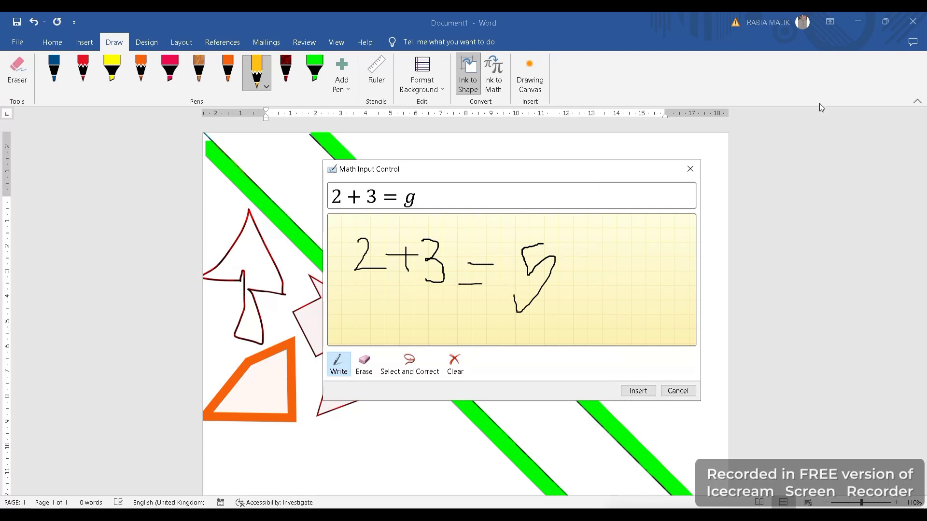
pyautogui.click(678, 390)
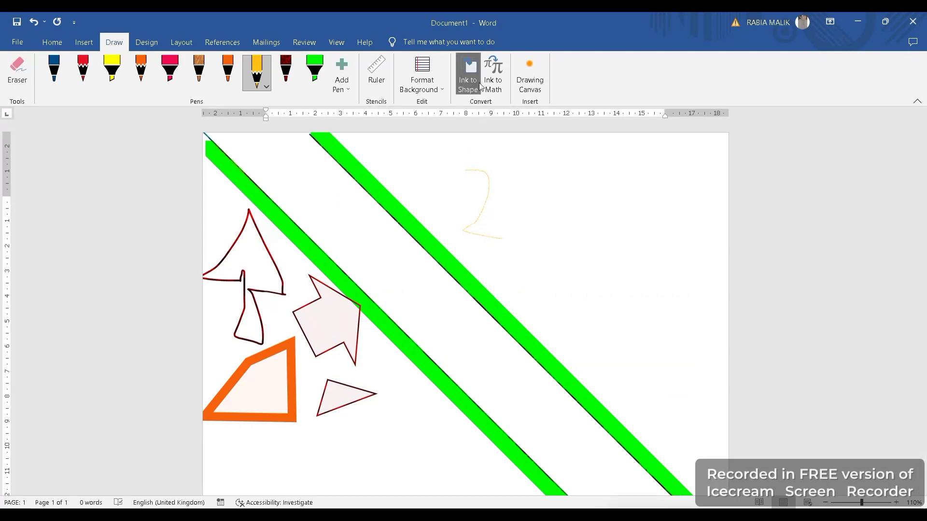
# Insert a drawing canvas, shrink it, and move and resize the yellow 2 ink stroke.
pyautogui.click(519, 90)
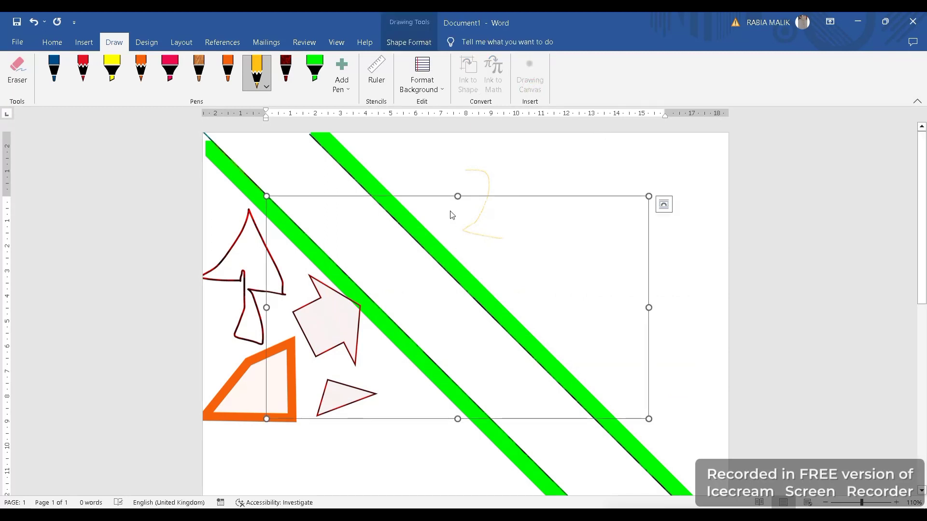
pyautogui.moveTo(642, 198); pyautogui.dragTo(549, 199)
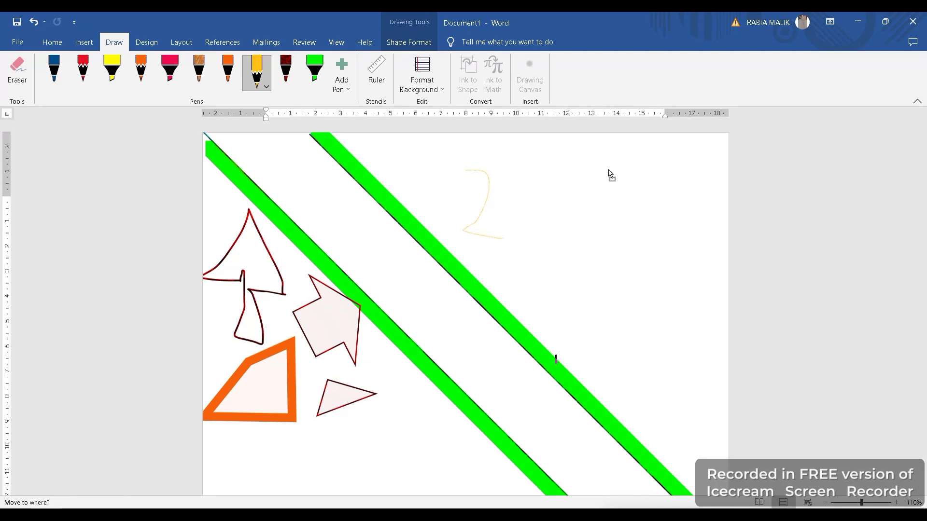
pyautogui.moveTo(481, 200); pyautogui.dragTo(539, 201)
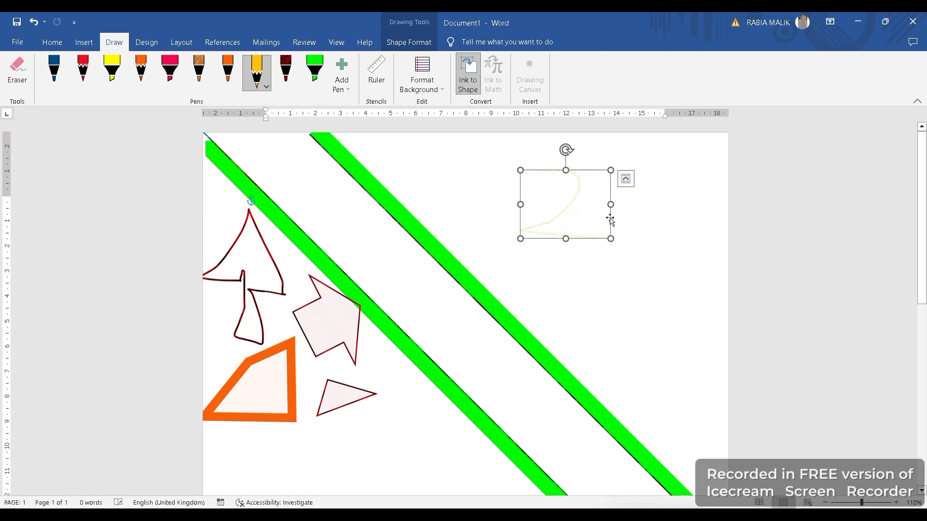
pyautogui.click(612, 223)
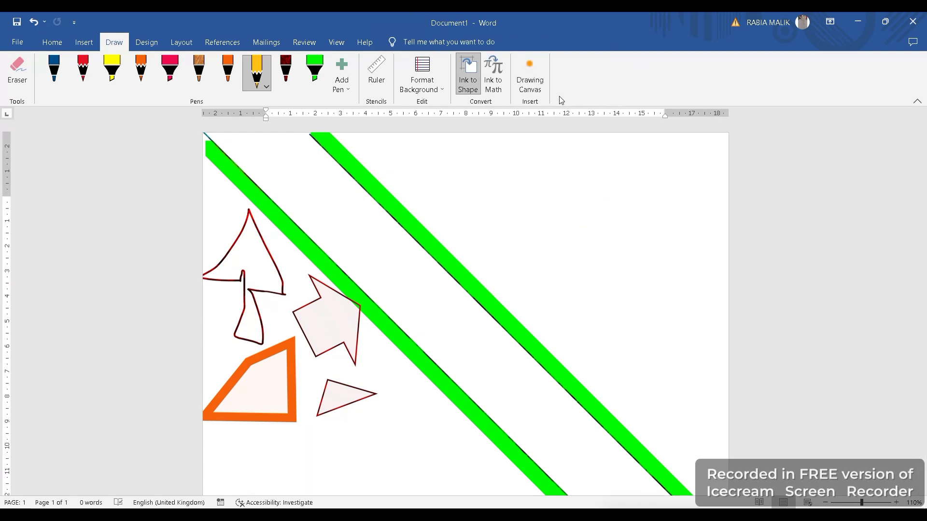
# Apply the Wisp theme and the Blue colour scheme from the Design tab.
pyautogui.click(140, 42)
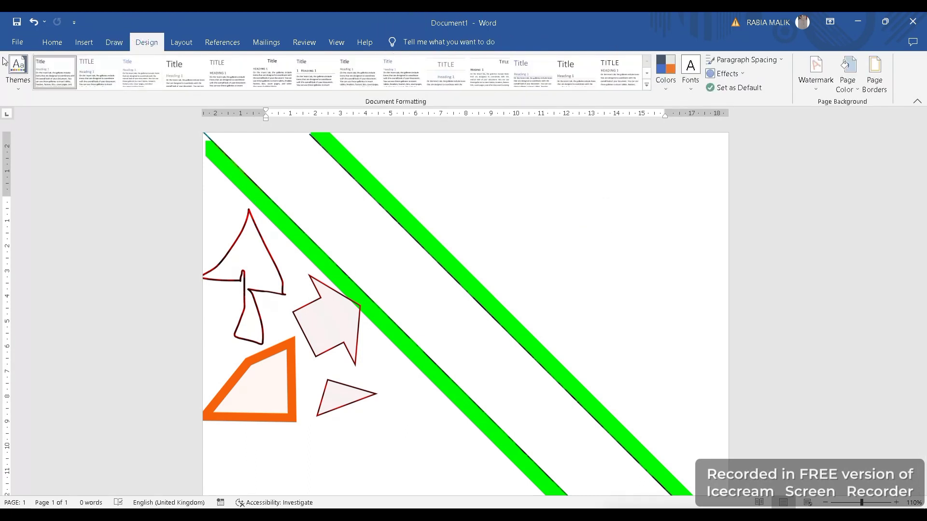
pyautogui.click(20, 85)
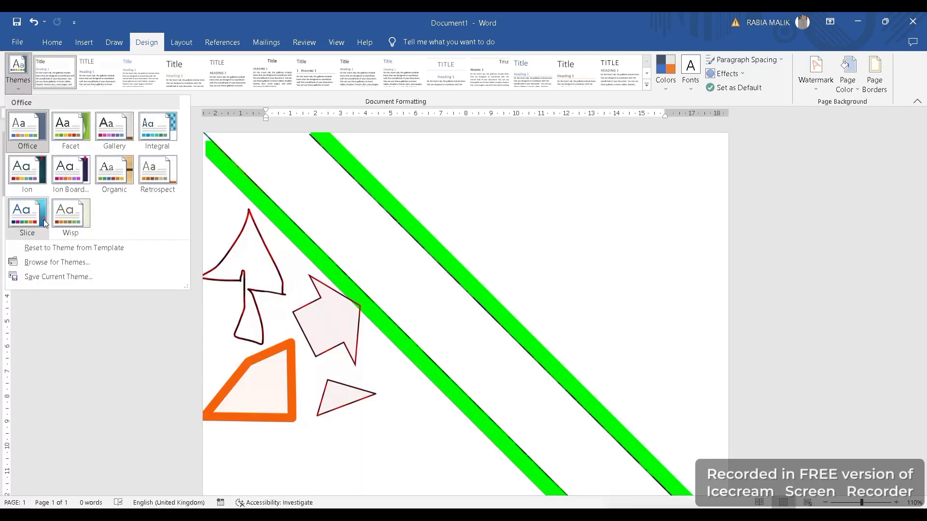
pyautogui.click(57, 220)
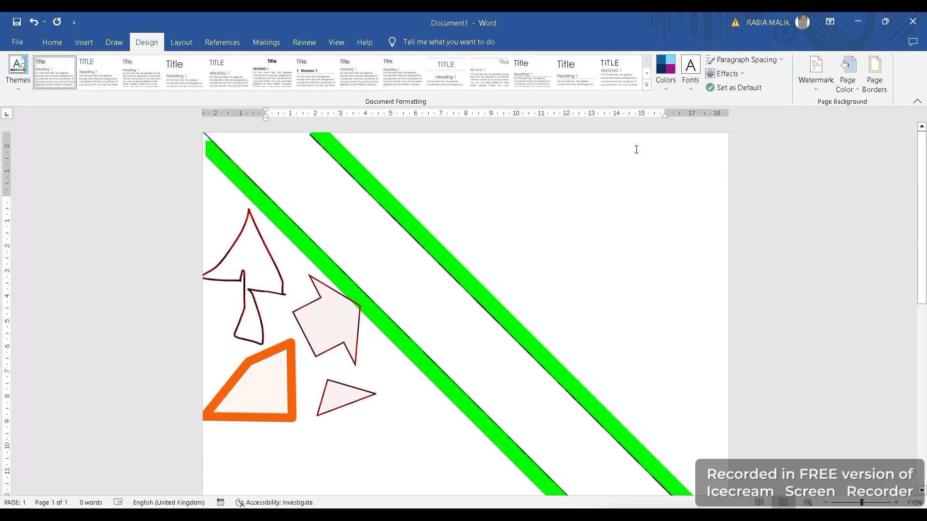
pyautogui.click(665, 80)
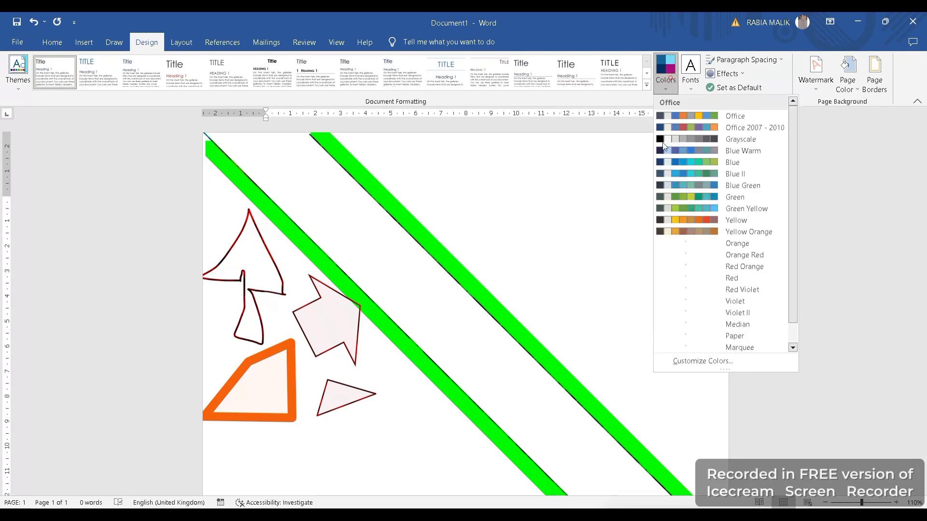
pyautogui.click(679, 164)
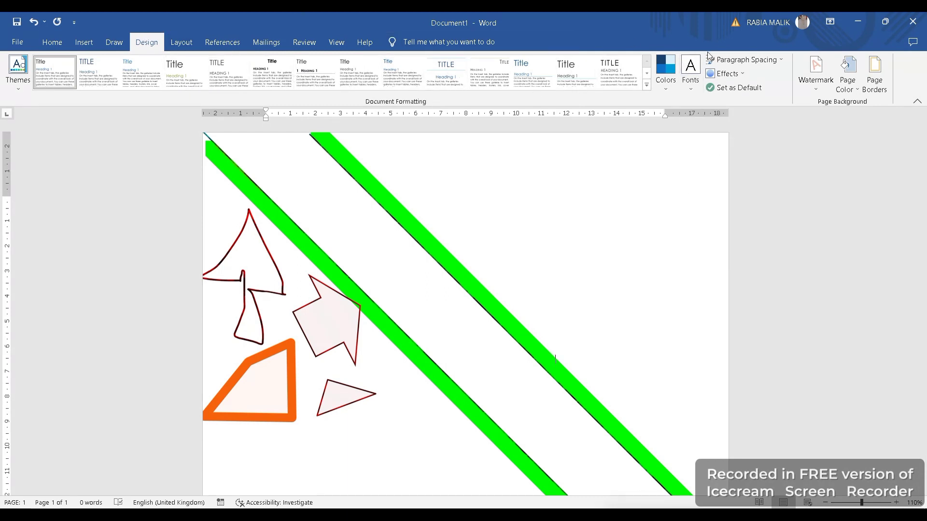
# Choose Double paragraph spacing, then undo twice to remove the dark red arrows.
pyautogui.click(746, 58)
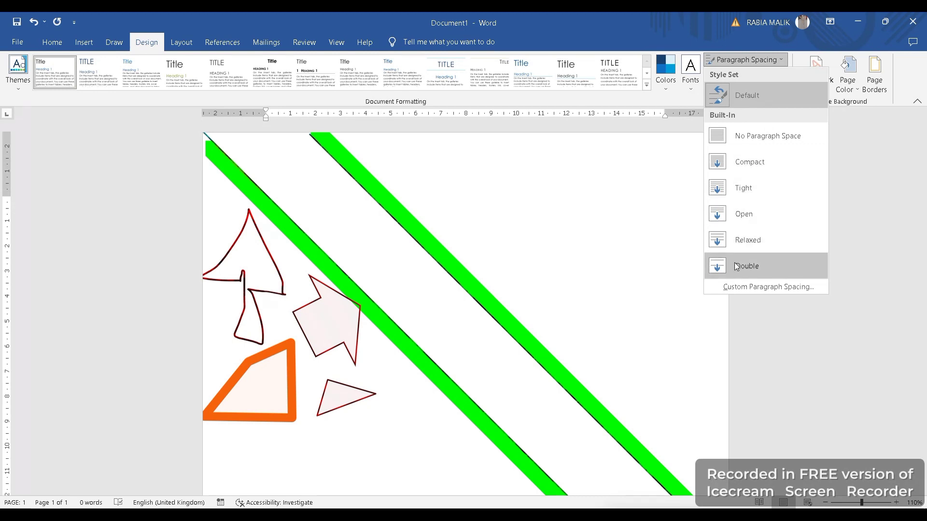
pyautogui.click(614, 207)
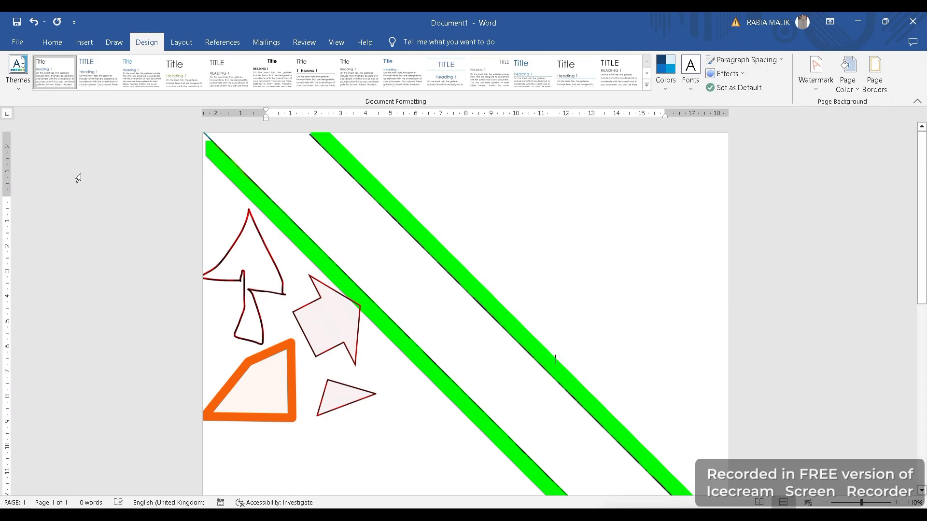
pyautogui.hotkey('ctrl', 'z')
pyautogui.hotkey('ctrl', 'z')
pyautogui.hotkey('ctrl', 'z')
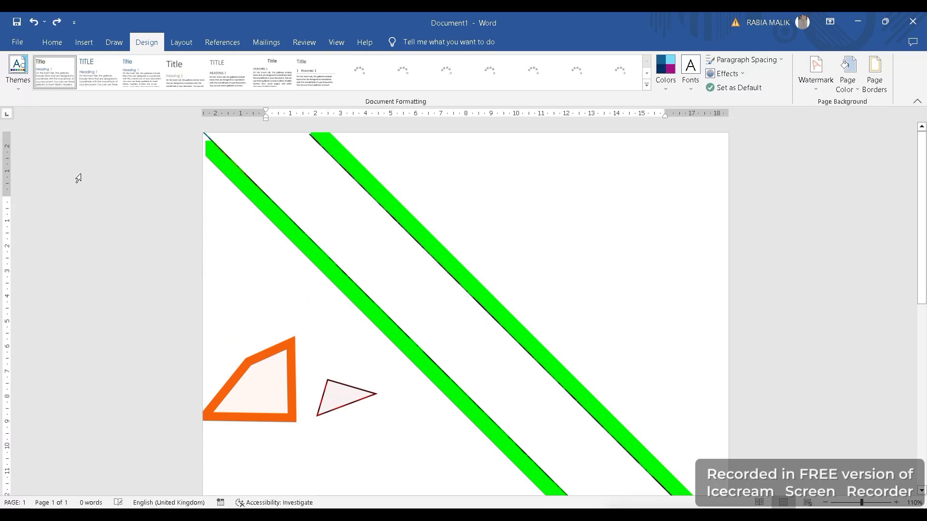
pyautogui.hotkey('ctrl', 'z')
pyautogui.hotkey('ctrl', 'z')
pyautogui.hotkey('ctrl', 'z')
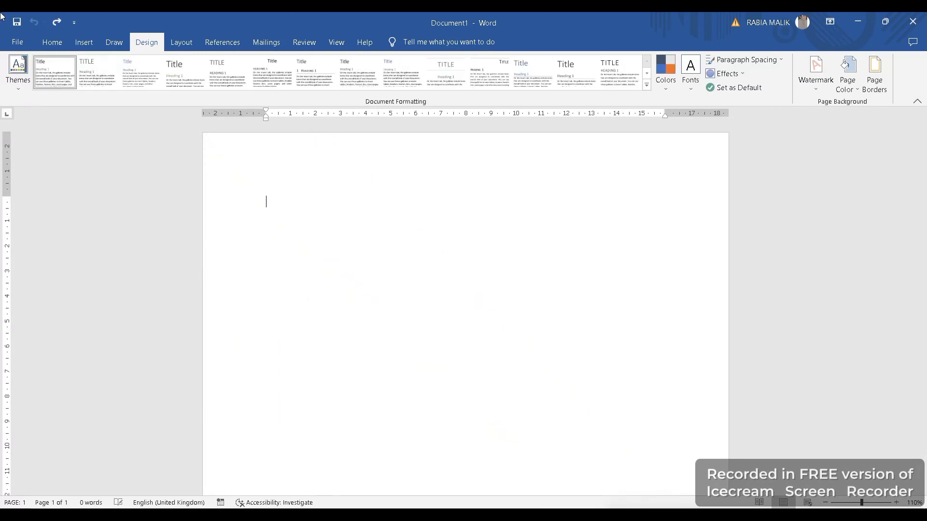
# Type two lines of sample text starting 'Once upon a tim' and select them.
pyautogui.click(54, 42)
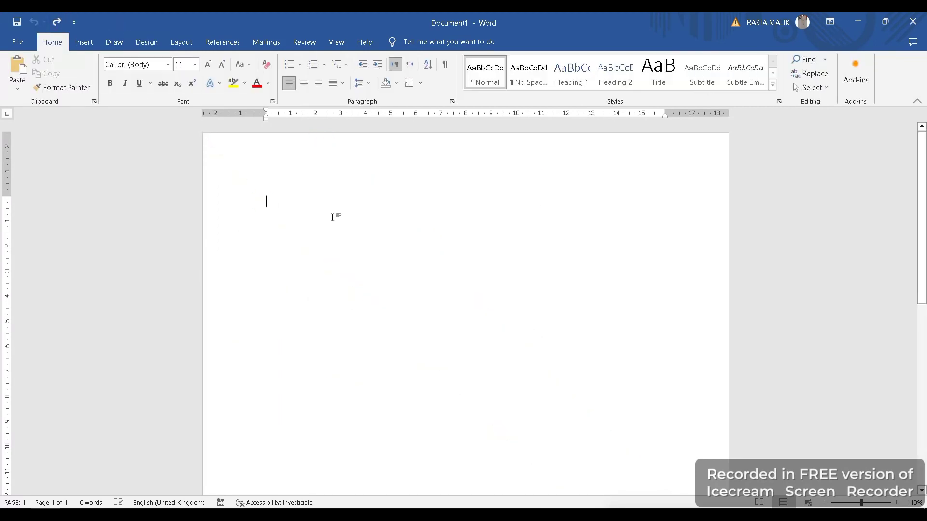
pyautogui.write('on a tim usdcb')
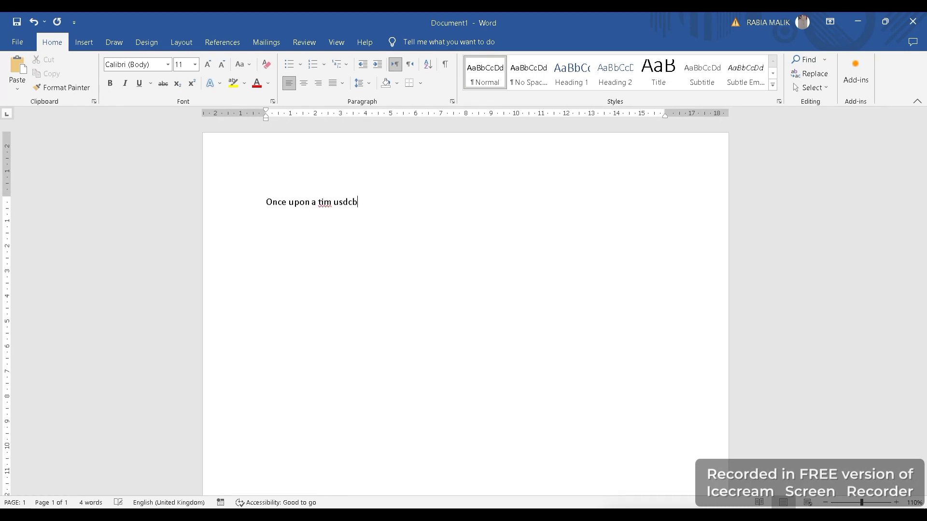
pyautogui.write('fhwdmoiwmjd')
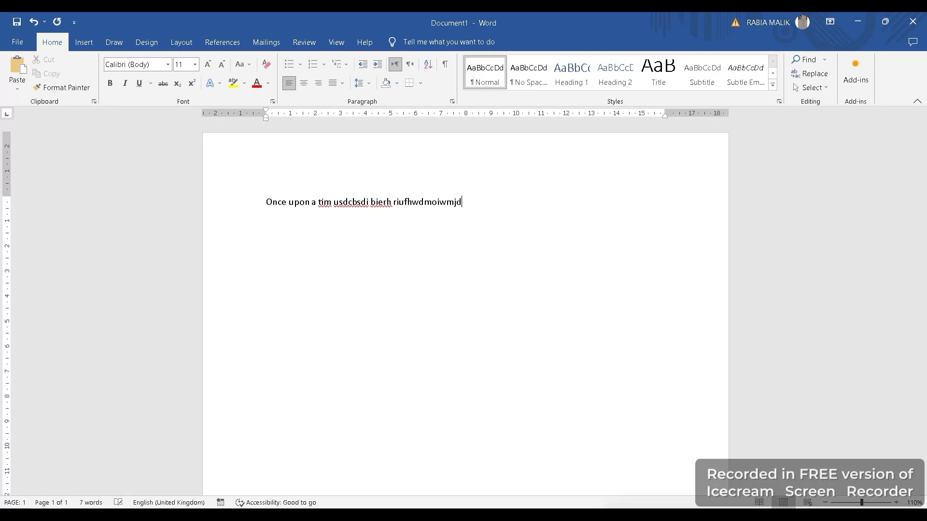
pyautogui.write('nwefj')
pyautogui.press('Return')
pyautogui.write('sch  vuniwhqnpwe[ hfnPEWF8WEL')
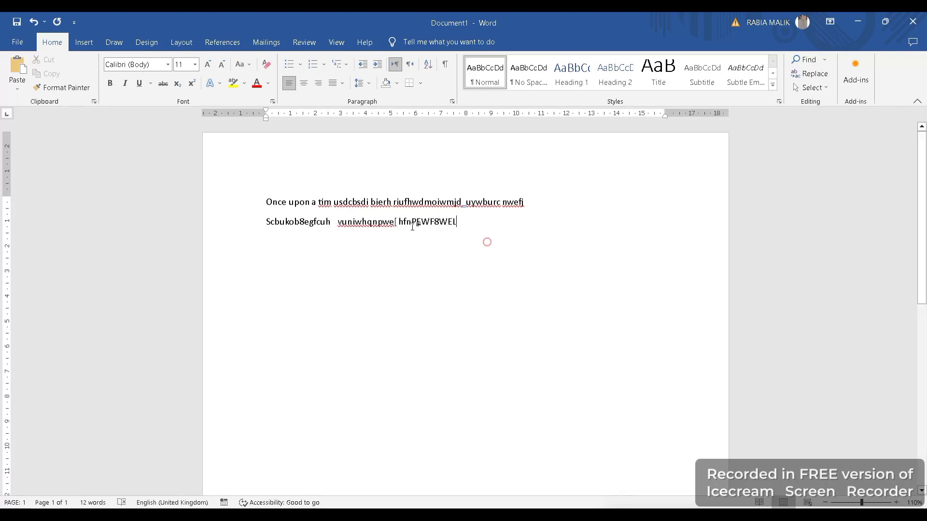
pyautogui.moveTo(487, 242); pyautogui.dragTo(277, 202)
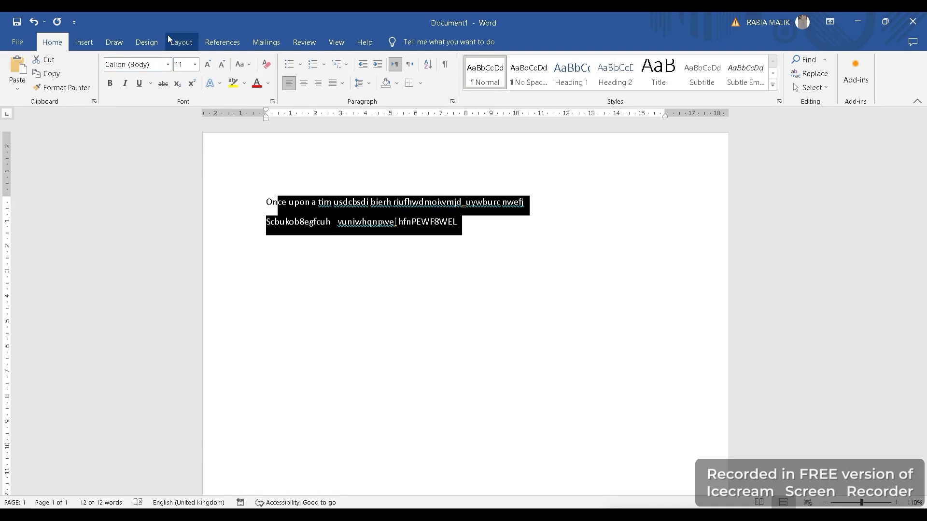
# Browse the paragraph spacing and line spacing choices without changing anything.
pyautogui.click(140, 42)
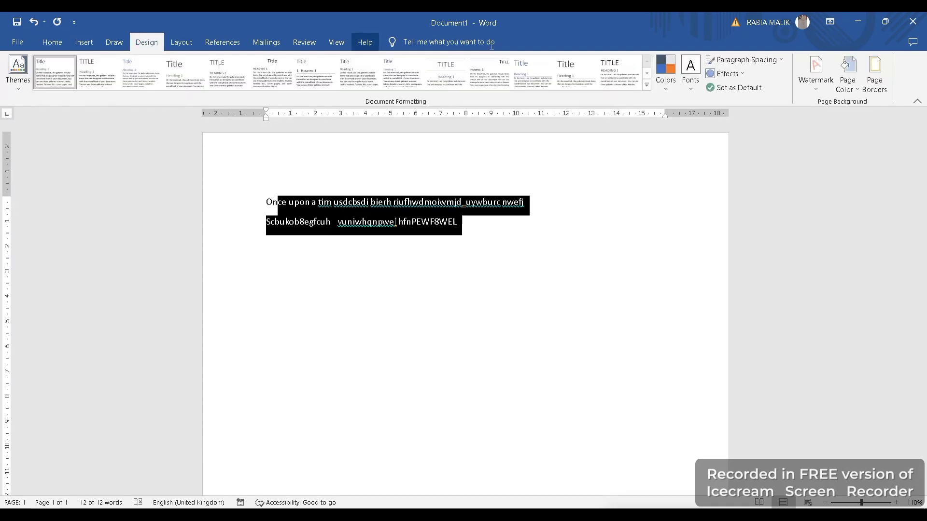
pyautogui.click(730, 68)
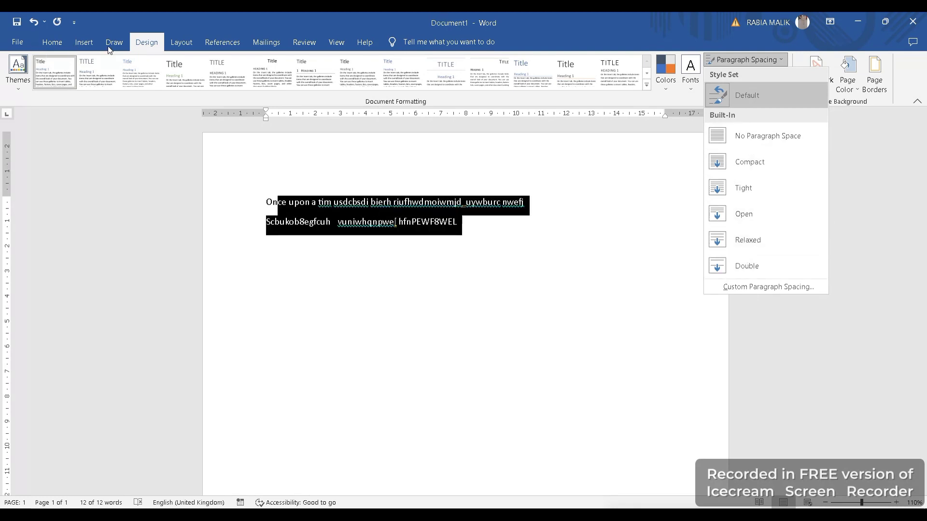
pyautogui.click(90, 44)
pyautogui.click(51, 42)
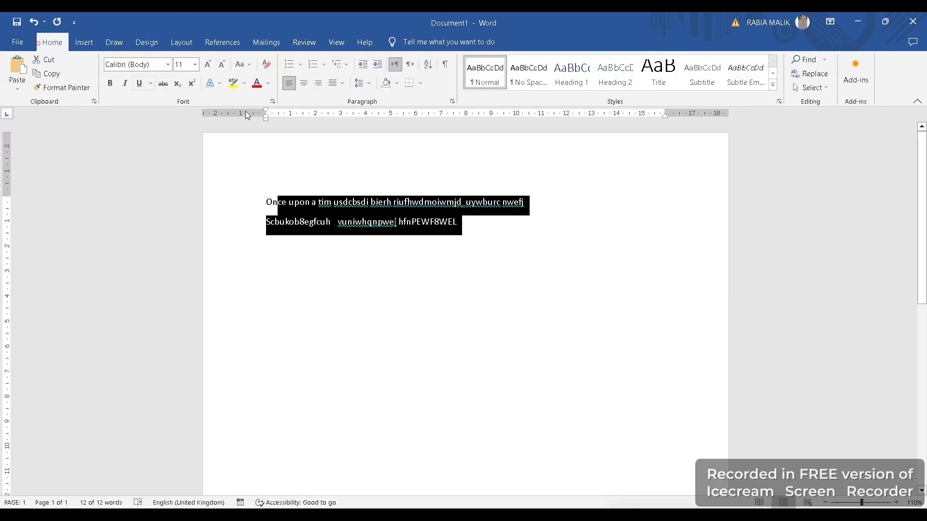
pyautogui.click(360, 86)
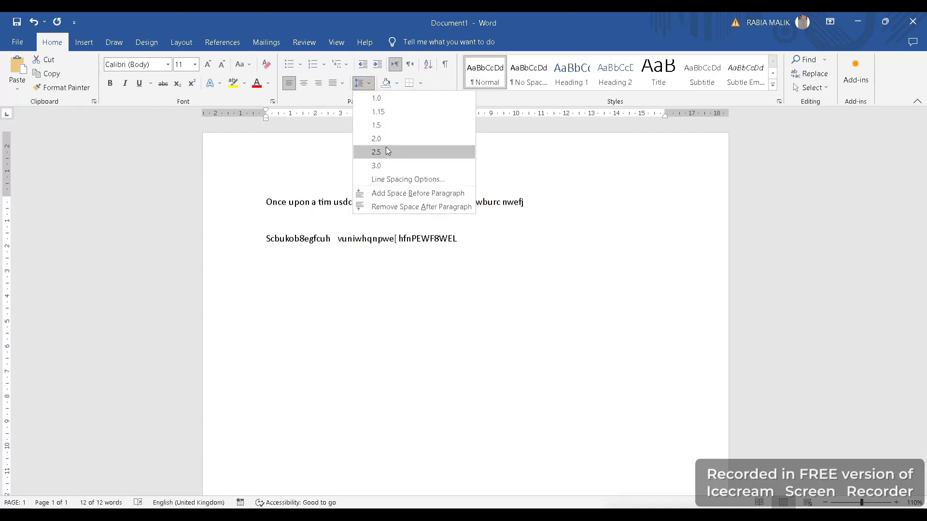
pyautogui.click(642, 242)
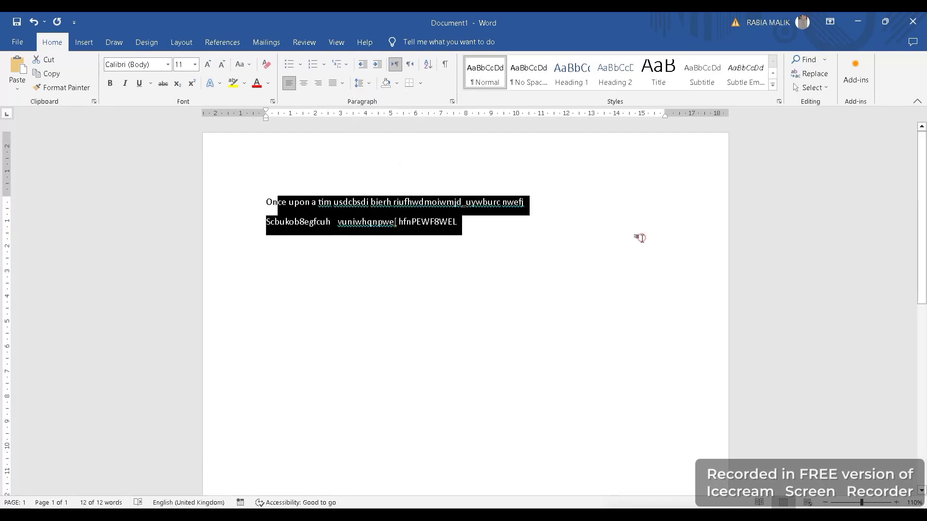
# Apply the Frosted Glass theme effect and confirm it as the default design.
pyautogui.click(146, 42)
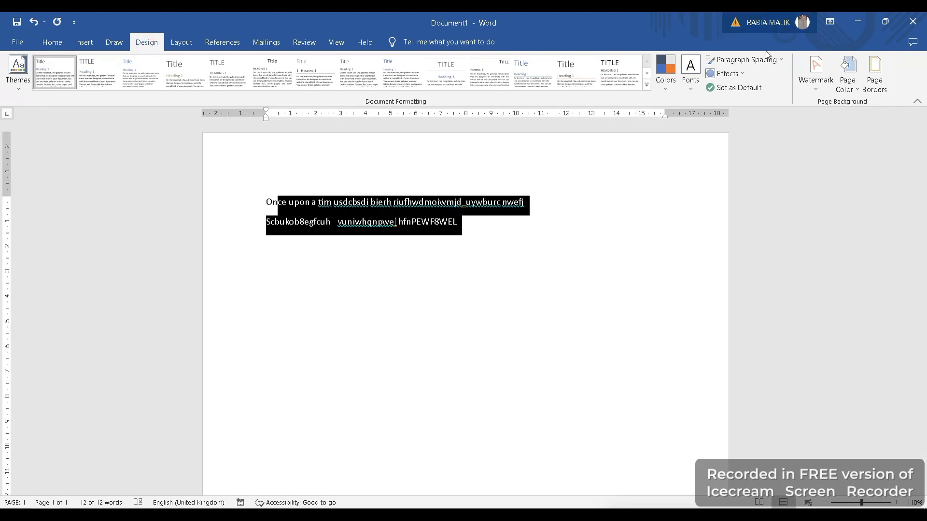
pyautogui.click(739, 76)
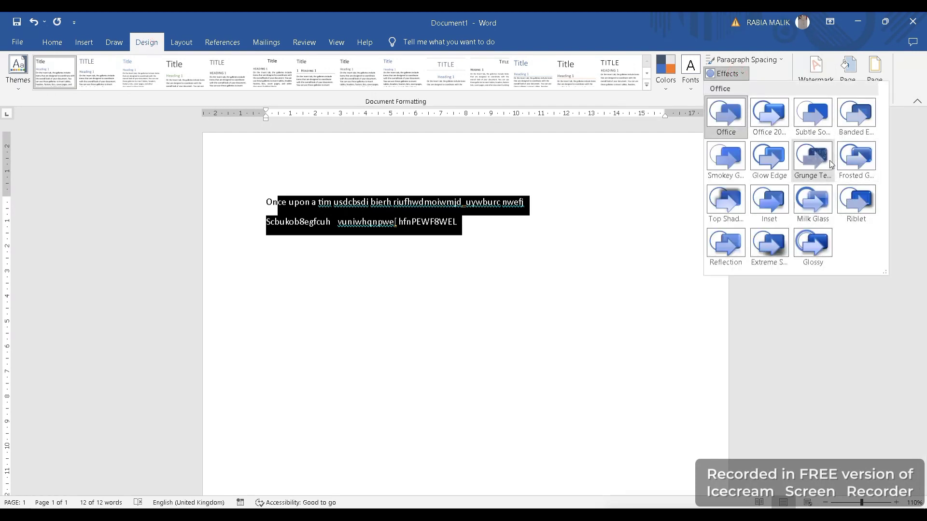
pyautogui.click(849, 160)
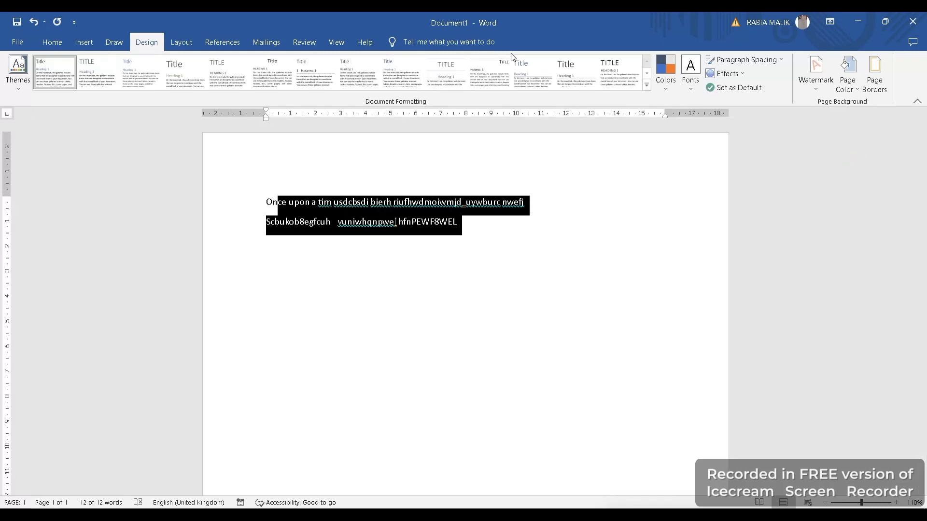
pyautogui.click(731, 89)
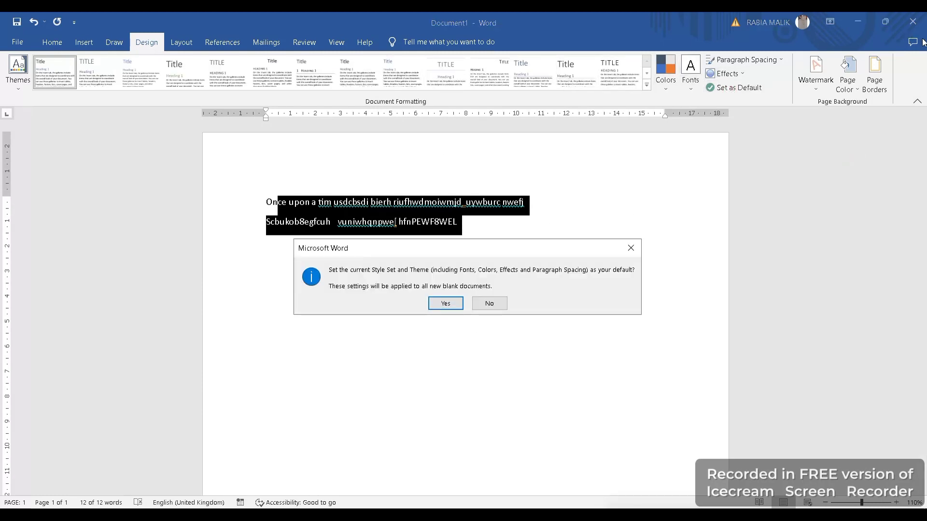
pyautogui.click(450, 303)
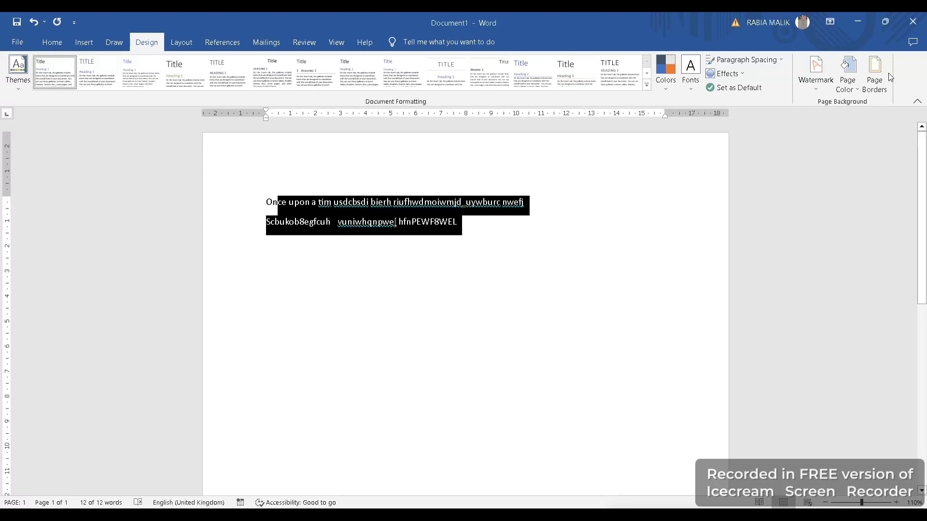
pyautogui.click(813, 81)
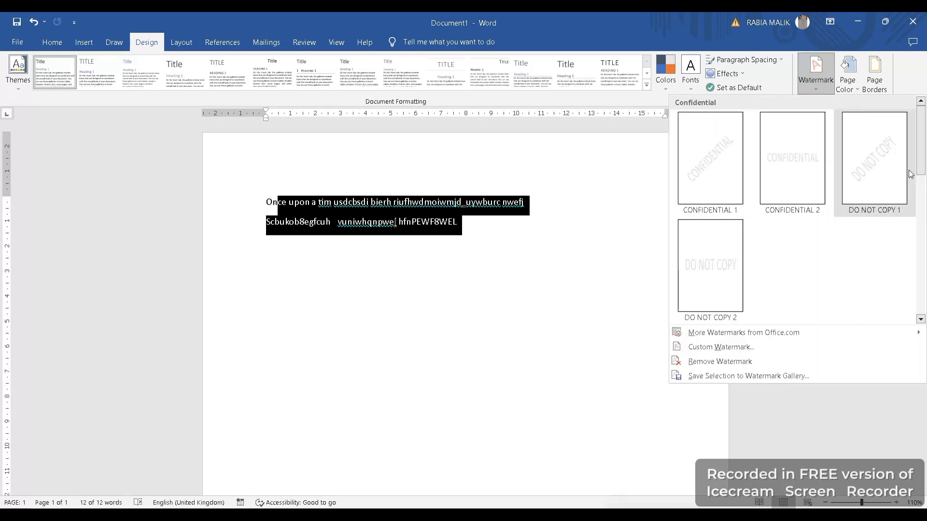
# Apply the CONFIDENTIAL 1 watermark and scroll to see it run diagonally behind the text.
pyautogui.click(683, 193)
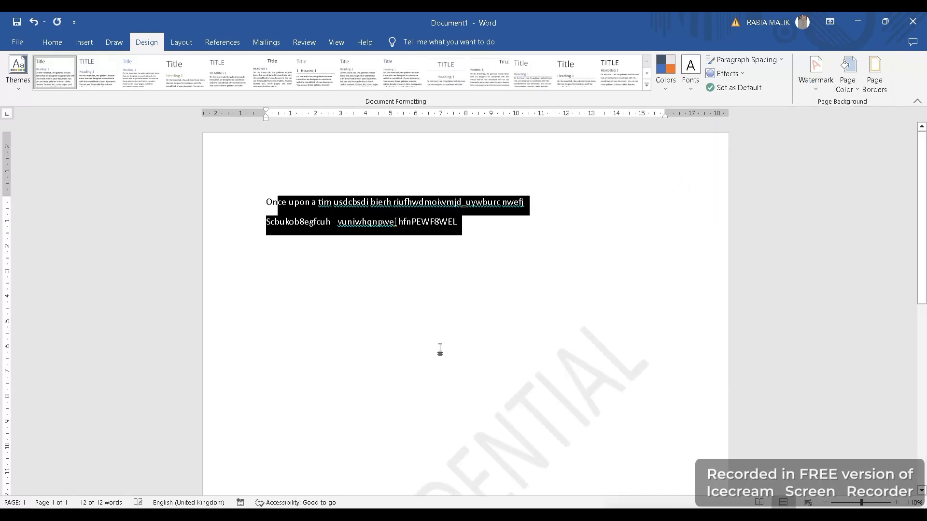
pyautogui.click(495, 402)
pyautogui.moveTo(922, 243); pyautogui.dragTo(924, 374)
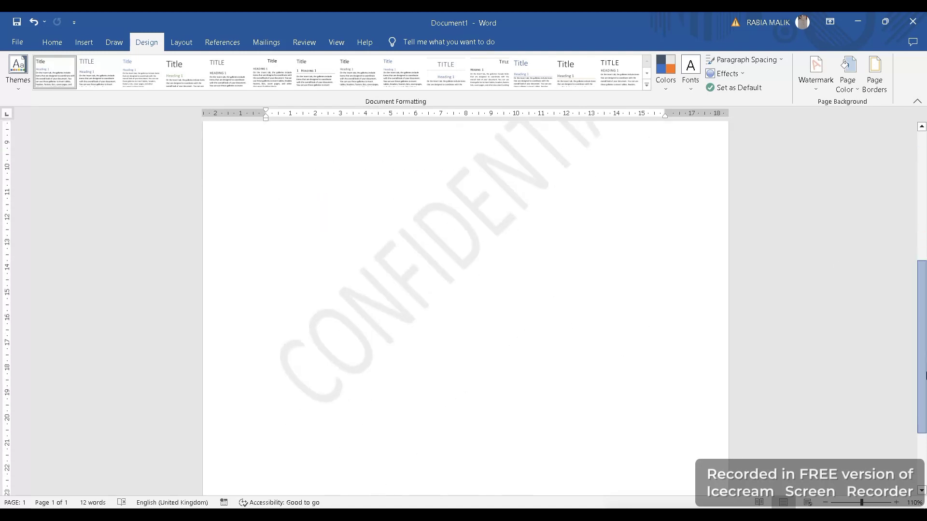
pyautogui.scroll(10, 800, 209)
pyautogui.scroll(-10, 800, 209)
pyautogui.scroll(10, 800, 209)
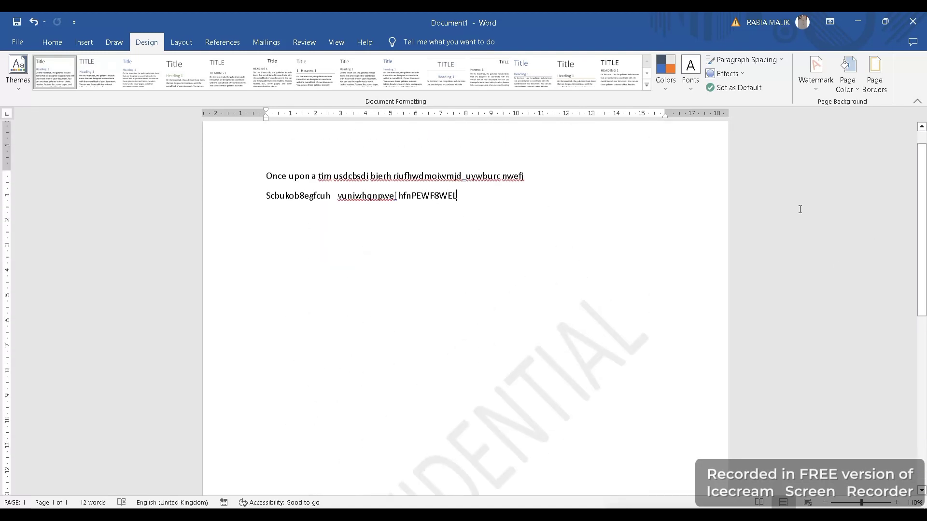
# Undo the watermark and open Page Borders, trying the Box, Shadow and Custom settings.
pyautogui.hotkey('ctrl', 'z')
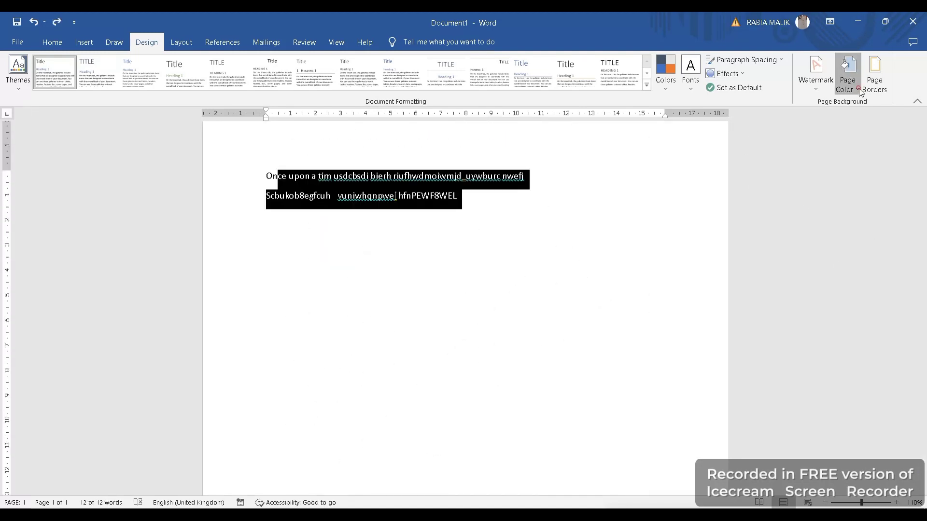
pyautogui.click(848, 75)
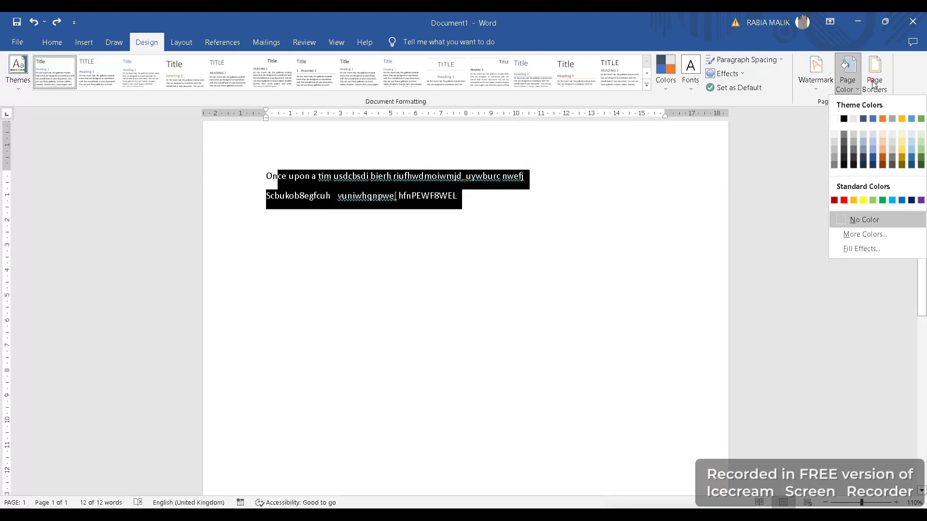
pyautogui.click(875, 84)
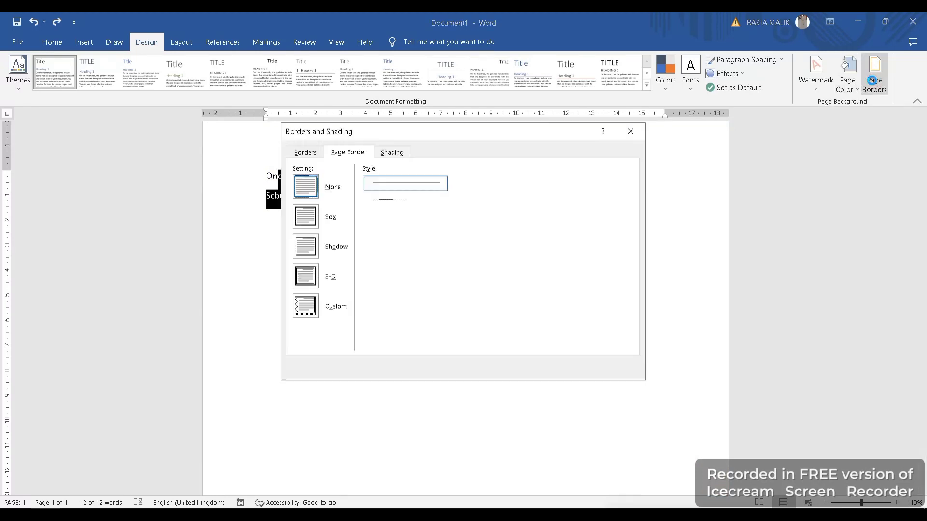
pyautogui.click(316, 217)
pyautogui.click(311, 248)
pyautogui.click(307, 302)
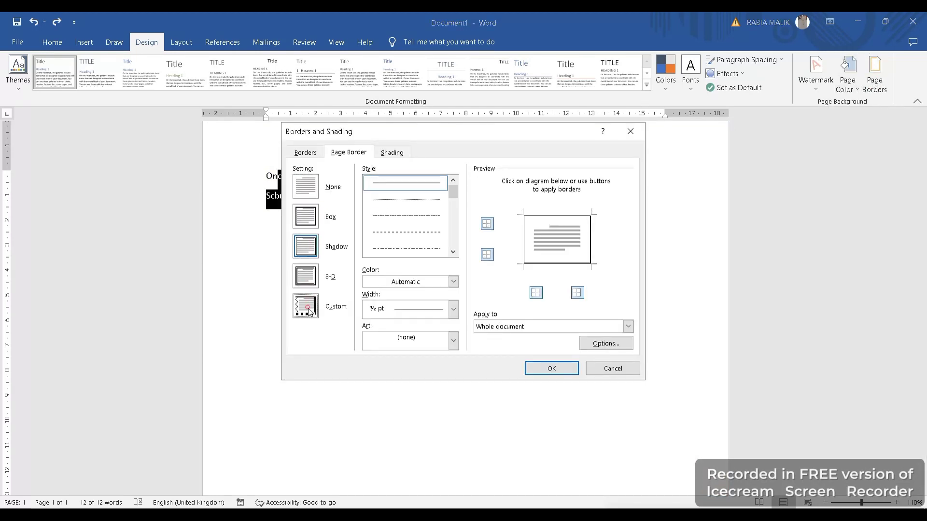
pyautogui.click(392, 152)
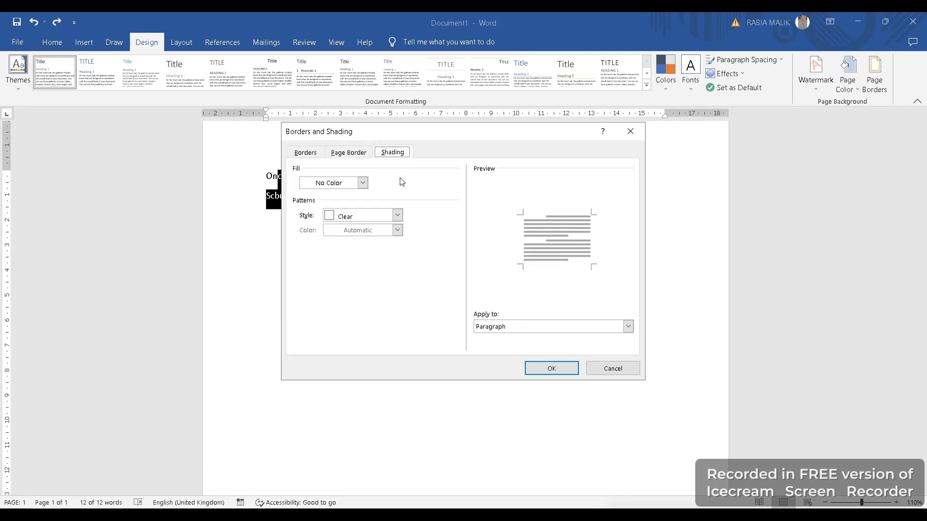
pyautogui.click(296, 153)
pyautogui.click(338, 153)
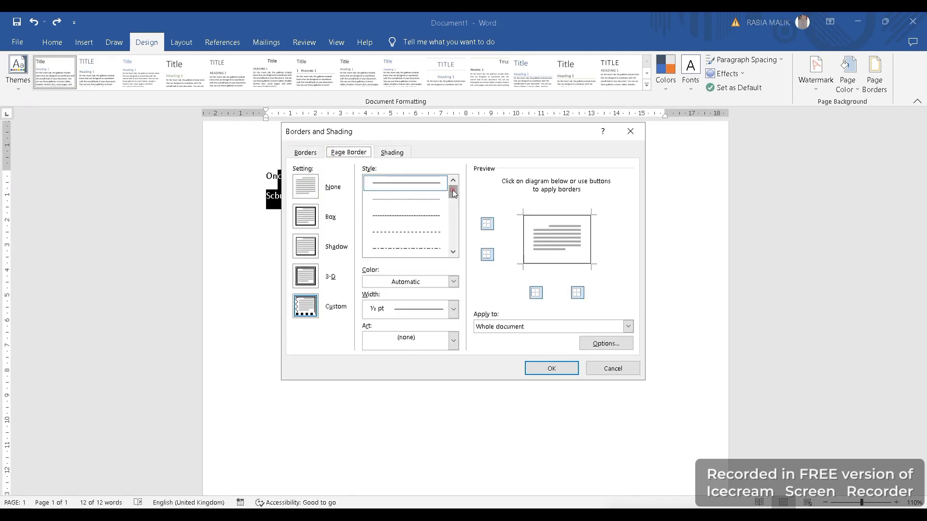
# Apply a cake Art page border with Automatic colour and ½ pt width, then undo it.
pyautogui.moveTo(454, 193); pyautogui.dragTo(463, 255)
pyautogui.click(453, 282)
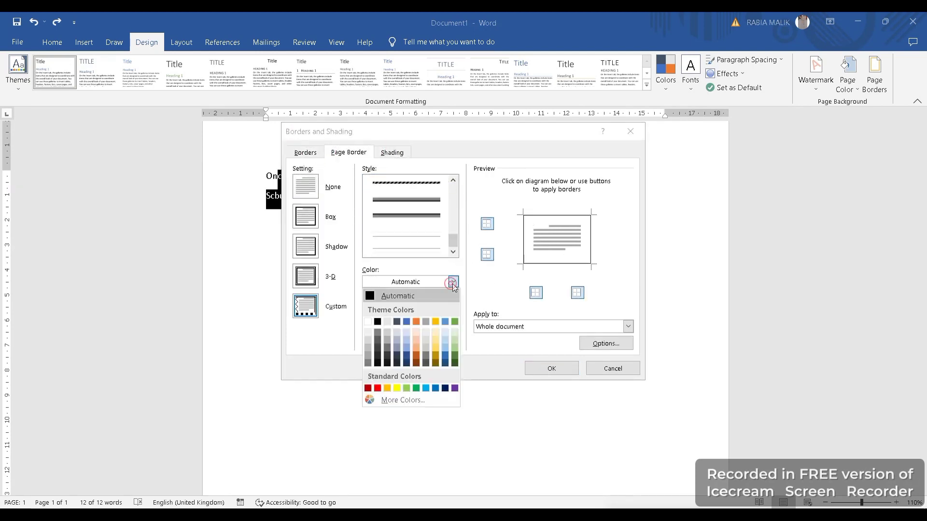
pyautogui.click(471, 343)
pyautogui.click(453, 309)
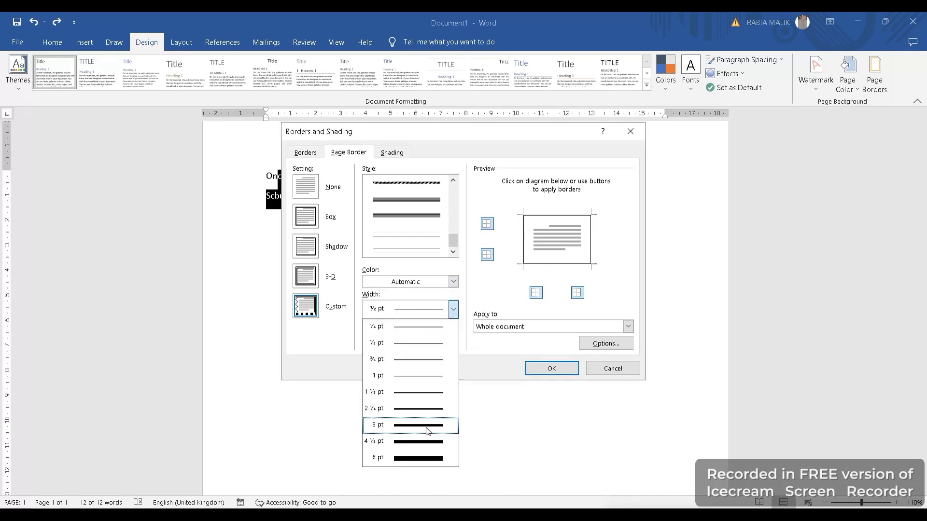
pyautogui.click(453, 310)
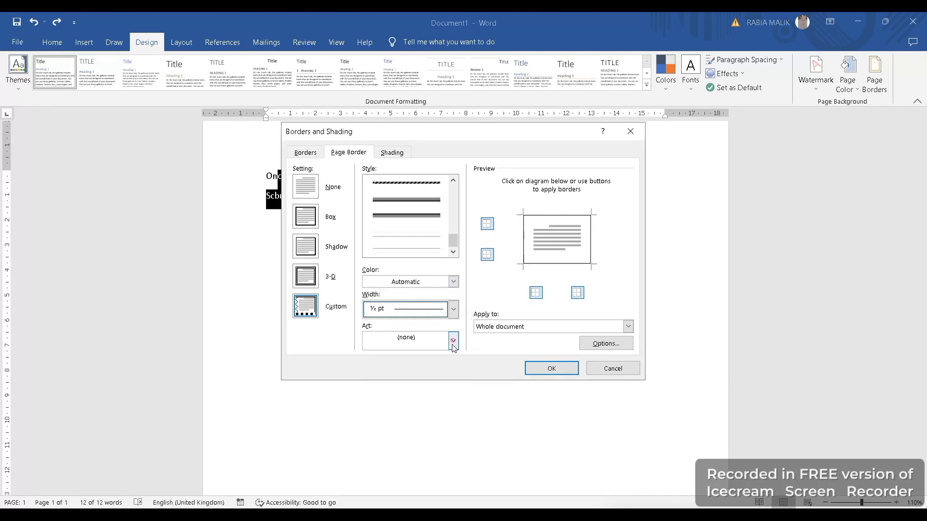
pyautogui.doubleClick(453, 344)
pyautogui.click(454, 344)
pyautogui.click(418, 400)
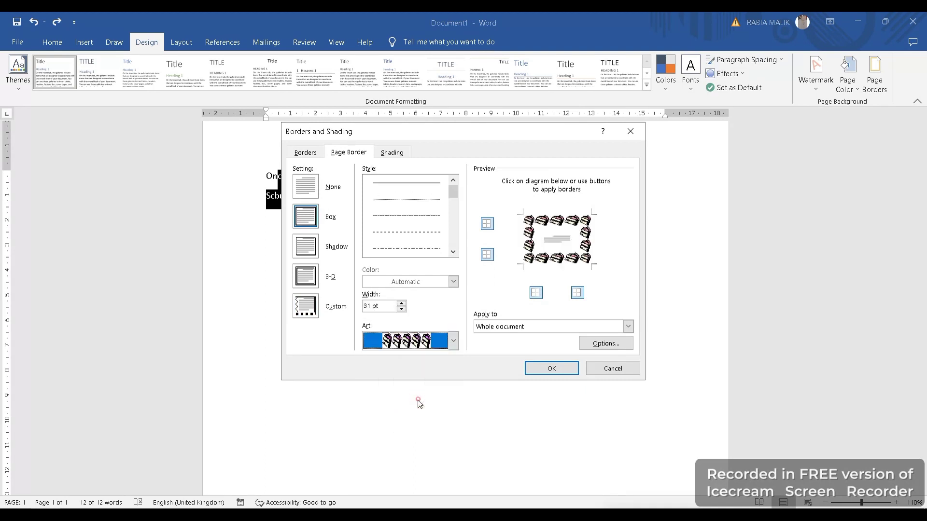
pyautogui.click(544, 369)
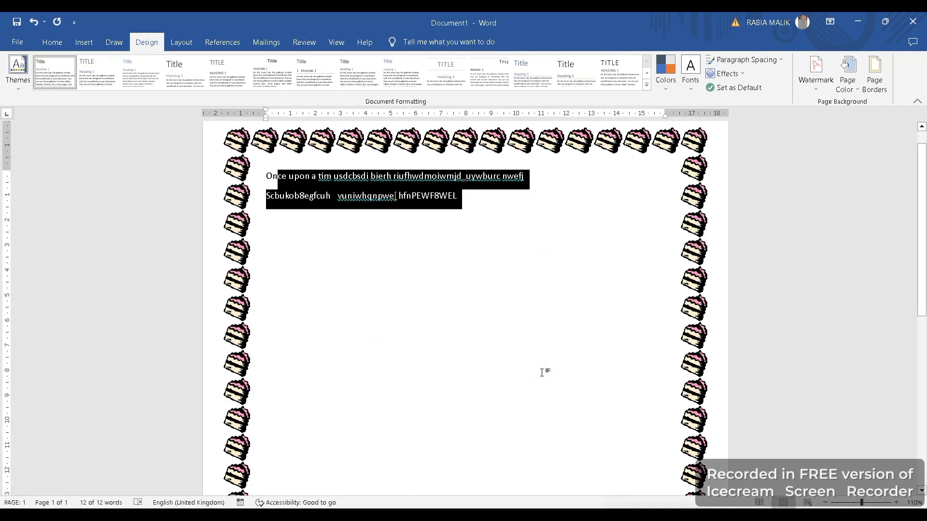
pyautogui.hotkey('ctrl', 'z')
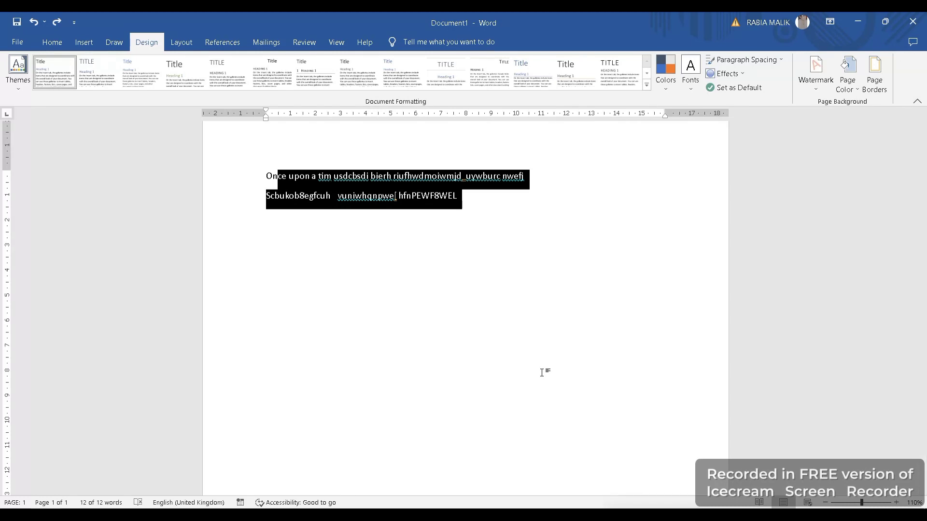
# Try the Narrow, Moderate and Wide margin presets, finishing with Mirrored margins.
pyautogui.click(182, 42)
pyautogui.click(16, 84)
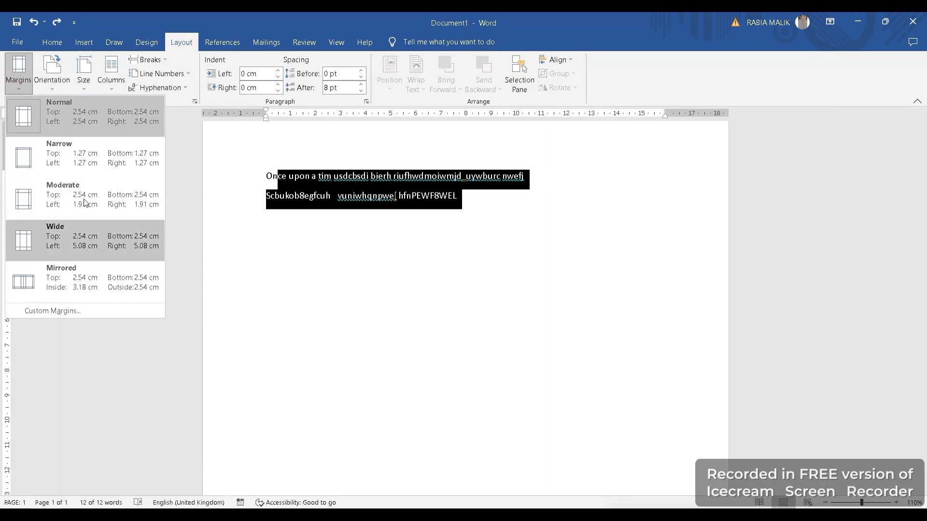
pyautogui.click(63, 106)
pyautogui.click(19, 77)
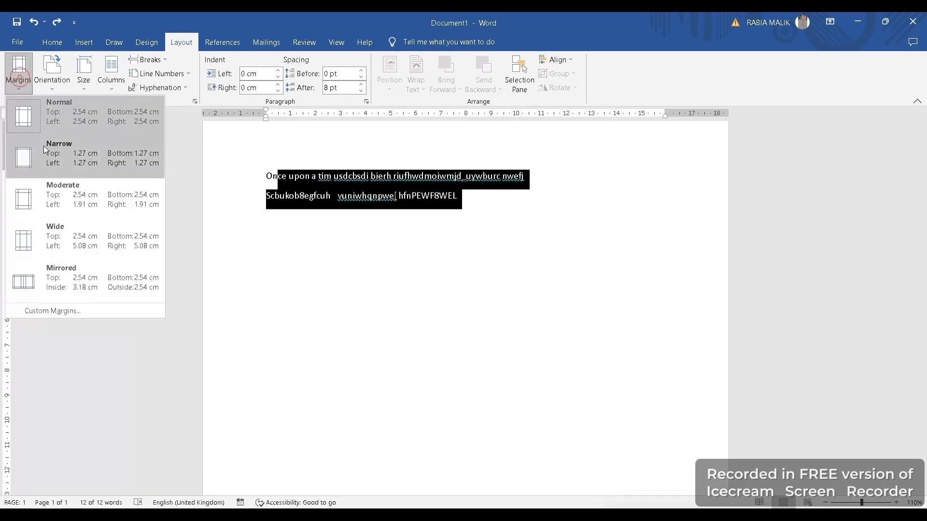
pyautogui.click(62, 165)
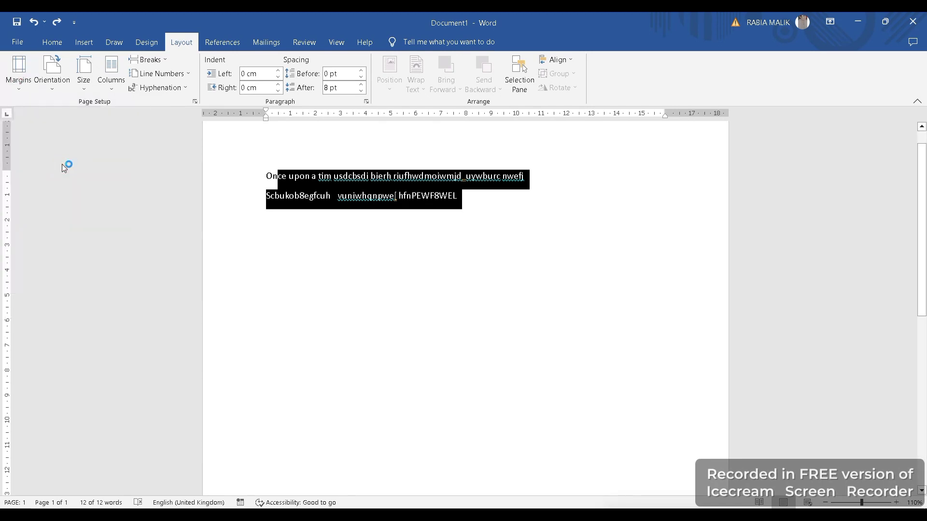
pyautogui.click(13, 82)
pyautogui.click(63, 195)
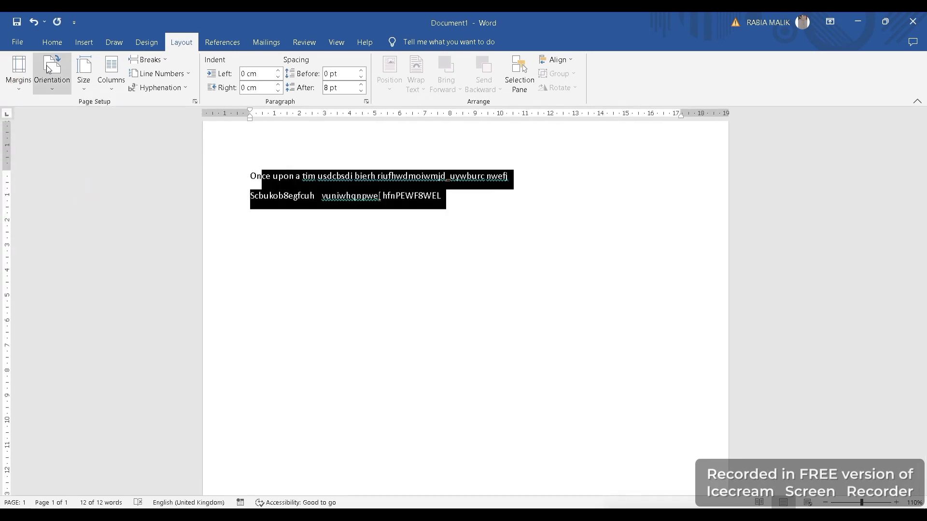
pyautogui.click(23, 65)
pyautogui.click(42, 242)
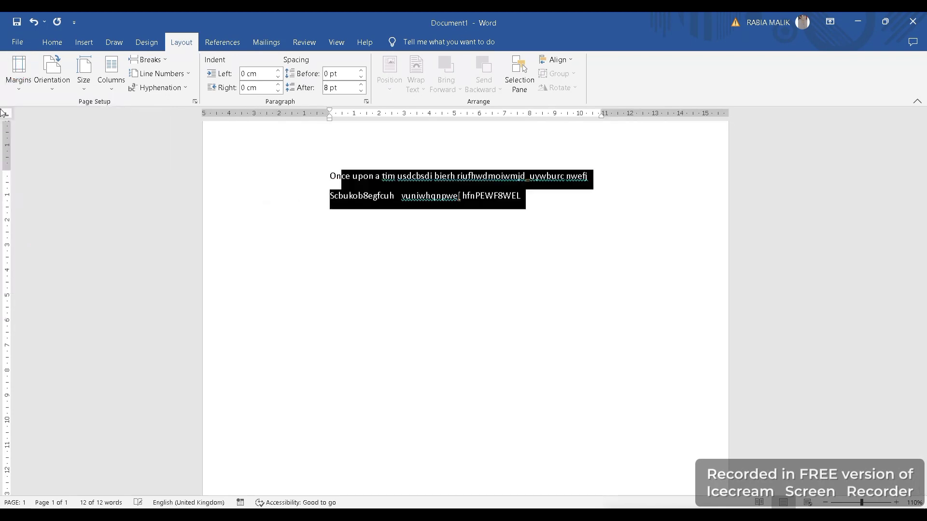
pyautogui.click(14, 75)
pyautogui.click(60, 275)
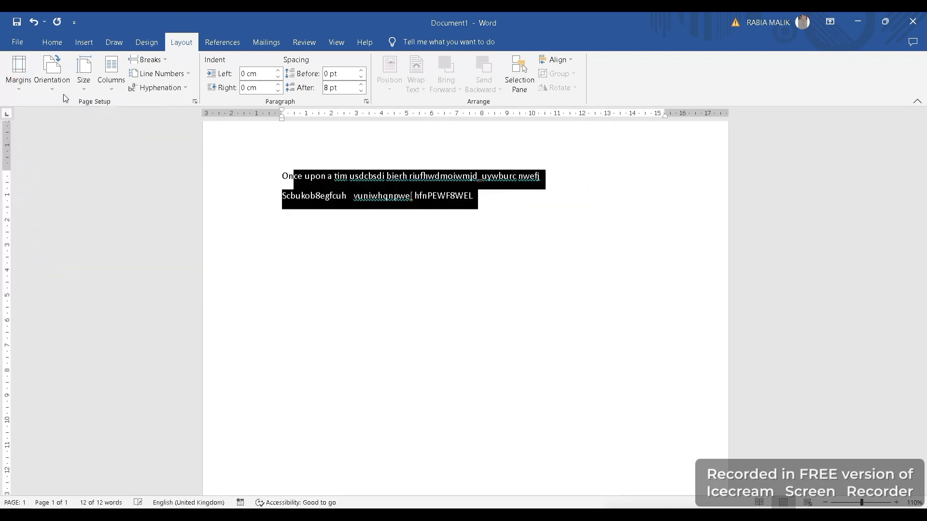
# Turn the page to landscape orientation and zoom to 100%.
pyautogui.click(61, 88)
pyautogui.click(74, 143)
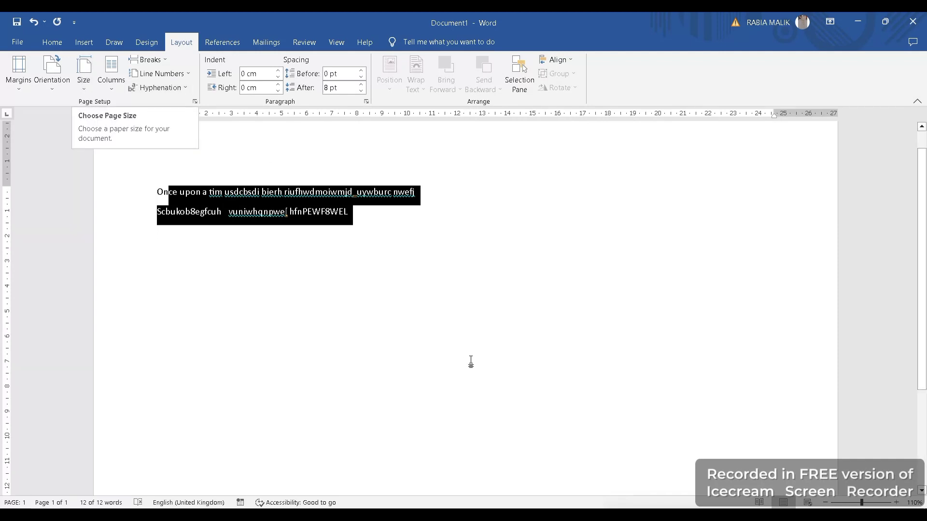
pyautogui.click(826, 503)
pyautogui.click(84, 72)
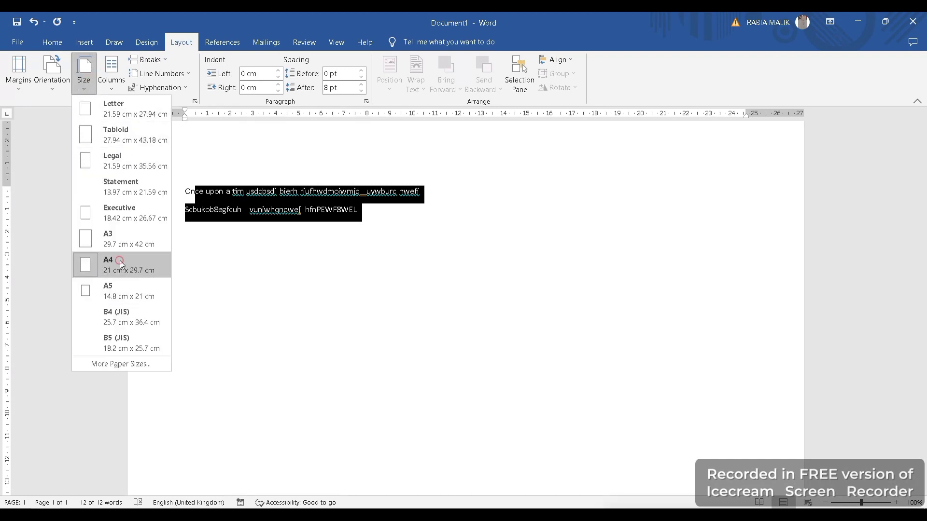
# Set the paper size to A4 and try two, three, then one column.
pyautogui.click(120, 263)
pyautogui.click(112, 72)
pyautogui.click(133, 124)
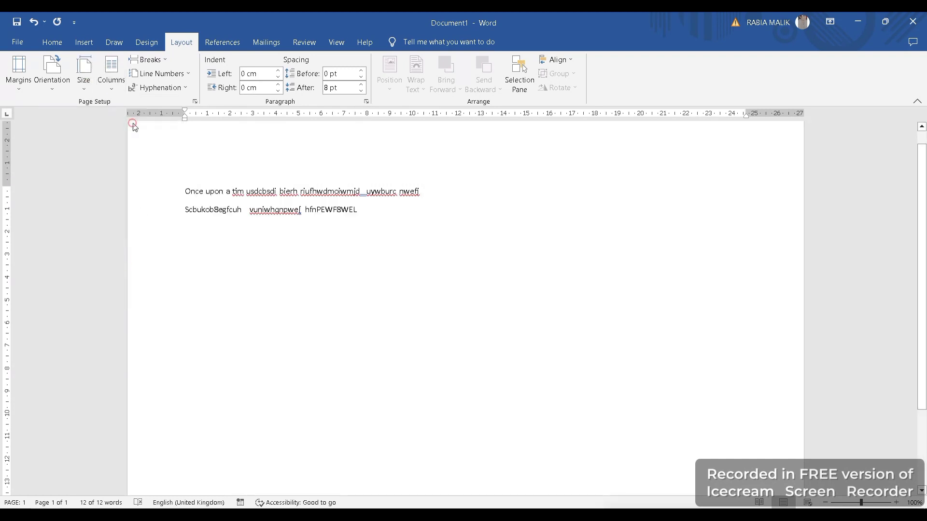
pyautogui.click(112, 66)
pyautogui.click(134, 155)
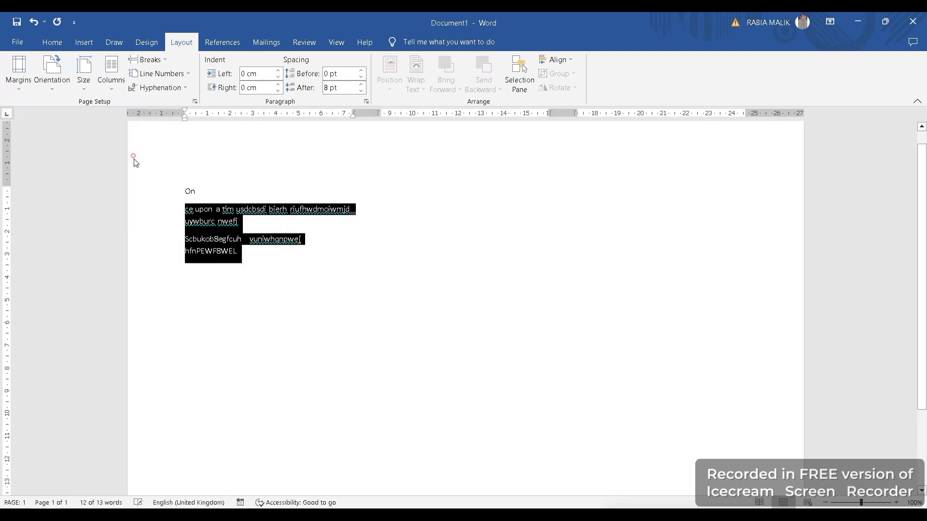
pyautogui.click(121, 88)
pyautogui.click(119, 112)
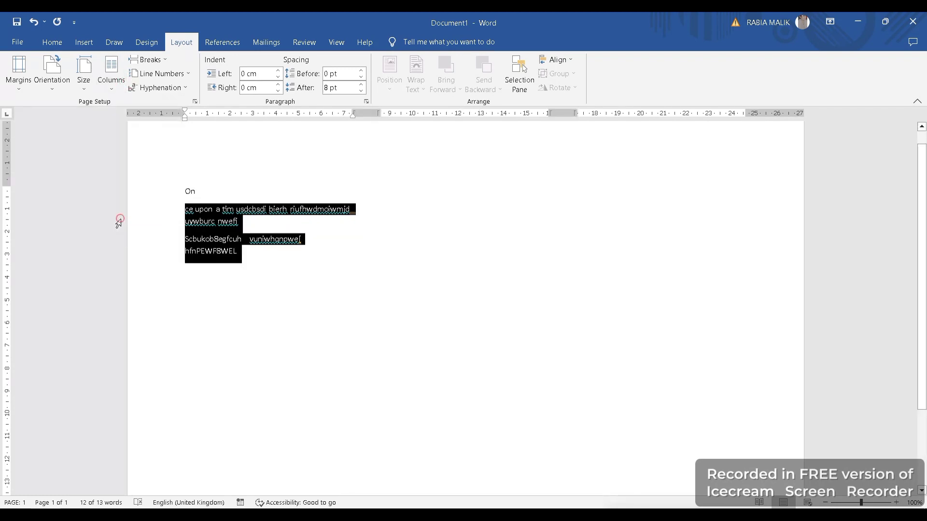
# Adjust the left indent to -0.1 cm then 0.2 cm, undo the changes, and delete all text.
pyautogui.click(194, 185)
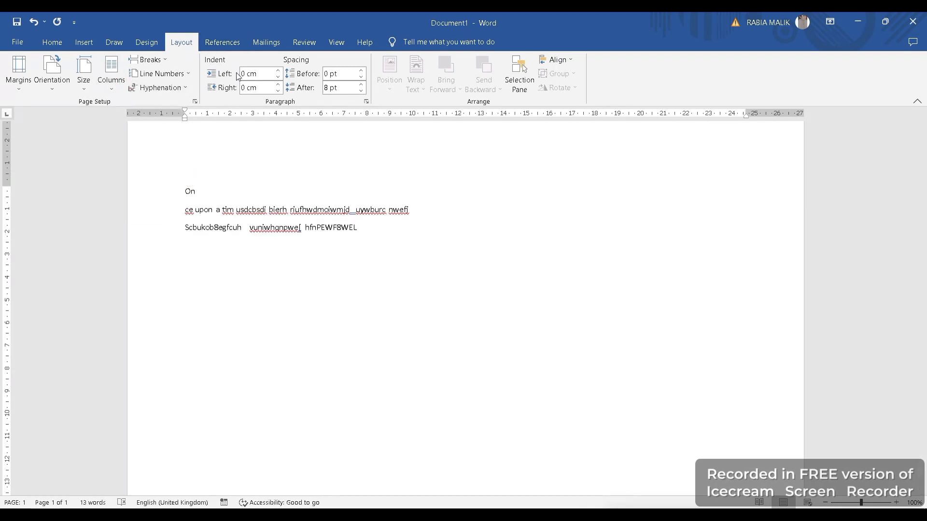
pyautogui.click(277, 77)
pyautogui.click(246, 75)
pyautogui.click(278, 71)
pyautogui.click(278, 71)
pyautogui.click(278, 71)
pyautogui.hotkey('ctrl', 'z')
pyautogui.hotkey('ctrl', 'z')
pyautogui.hotkey('ctrl', 'z')
pyautogui.hotkey('ctrl', 'z')
pyautogui.hotkey('ctrl', 'z')
pyautogui.hotkey('ctrl', 'z')
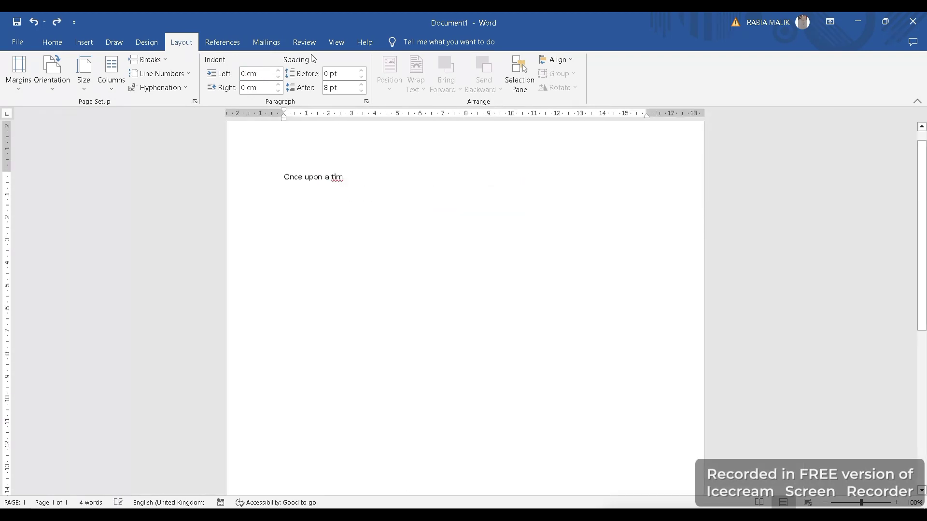
pyautogui.hotkey('ctrl', 'a')
pyautogui.press('Delete')
# Draw a Round Diagonal Corner Rectangle near the top of the page.
pyautogui.click(53, 42)
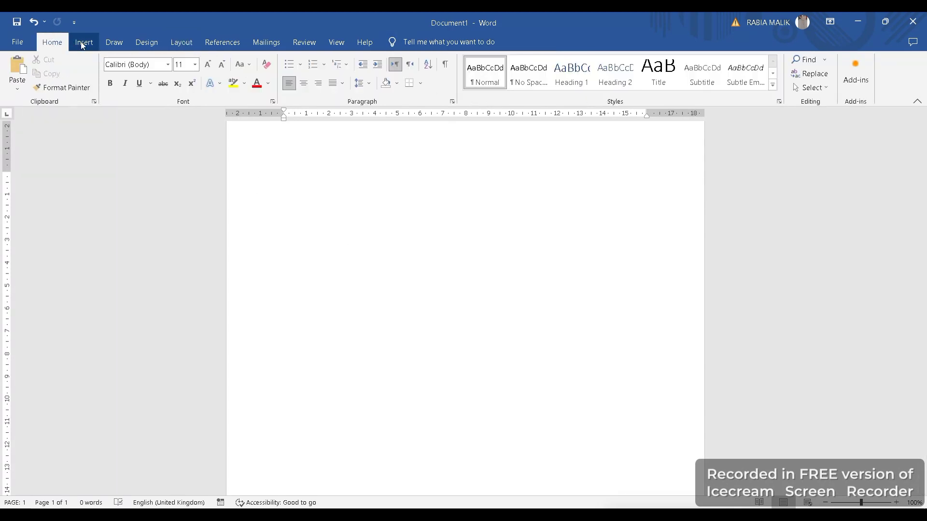
pyautogui.click(83, 43)
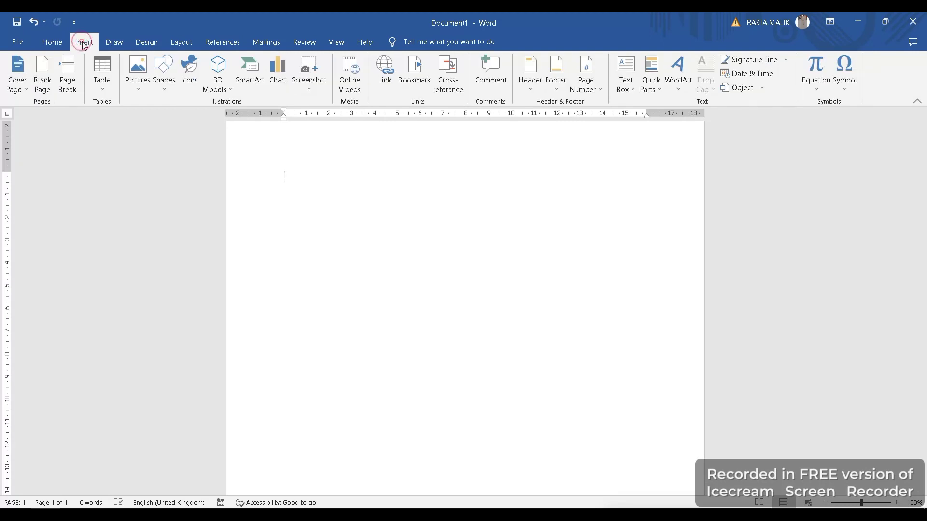
pyautogui.click(163, 72)
pyautogui.click(230, 181)
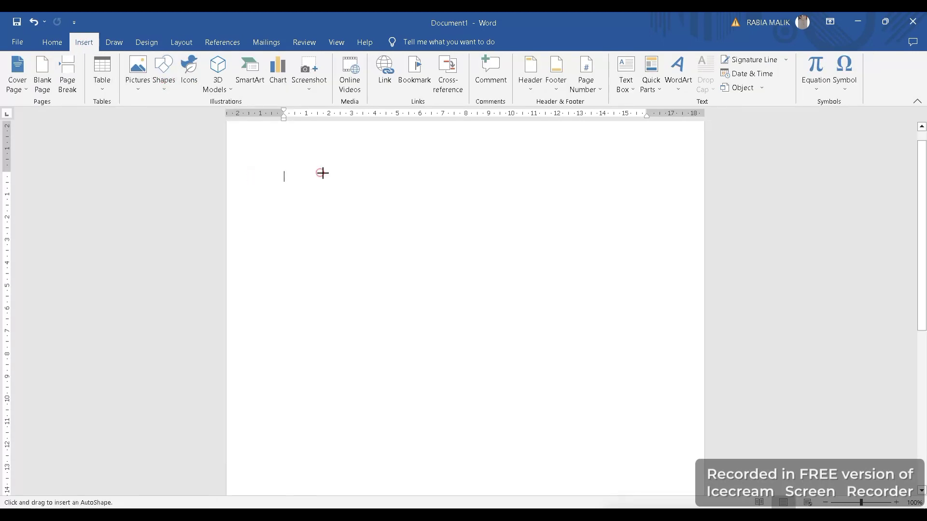
pyautogui.moveTo(320, 172); pyautogui.dragTo(611, 356)
pyautogui.click(354, 145)
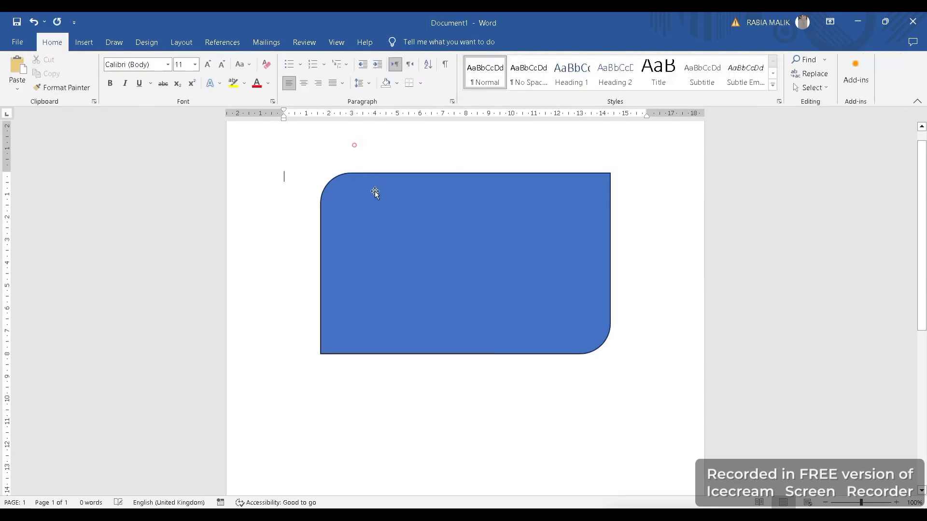
# Select the blue rectangle and review its Bring Forward layering options without changing anything.
pyautogui.click(195, 47)
pyautogui.click(456, 223)
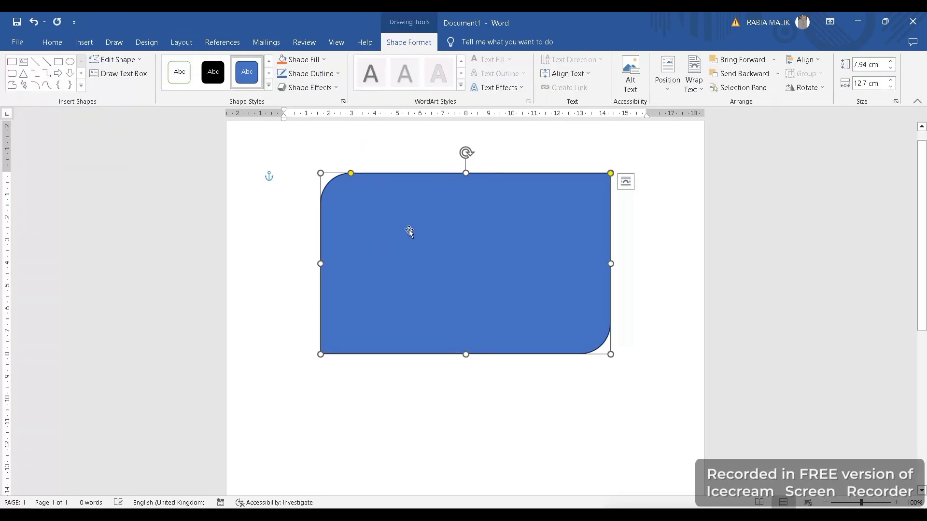
pyautogui.click(147, 43)
pyautogui.click(186, 44)
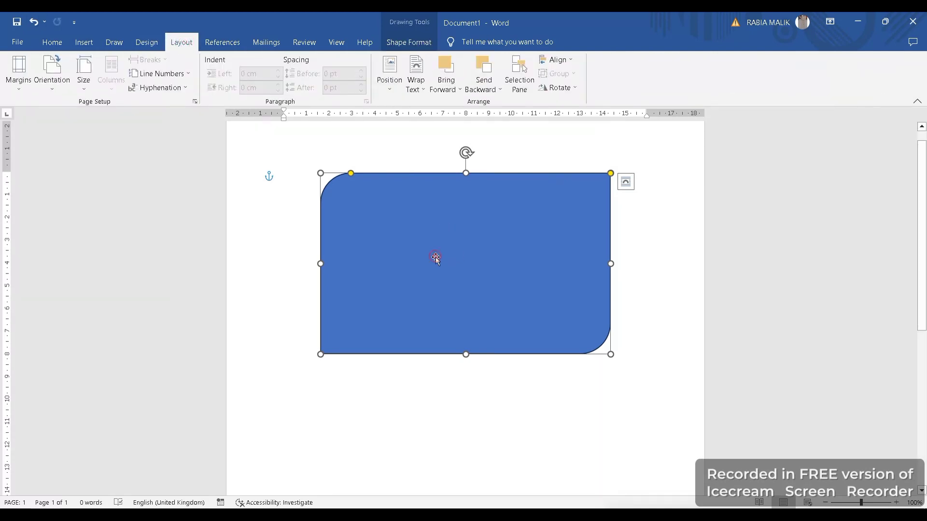
pyautogui.click(445, 88)
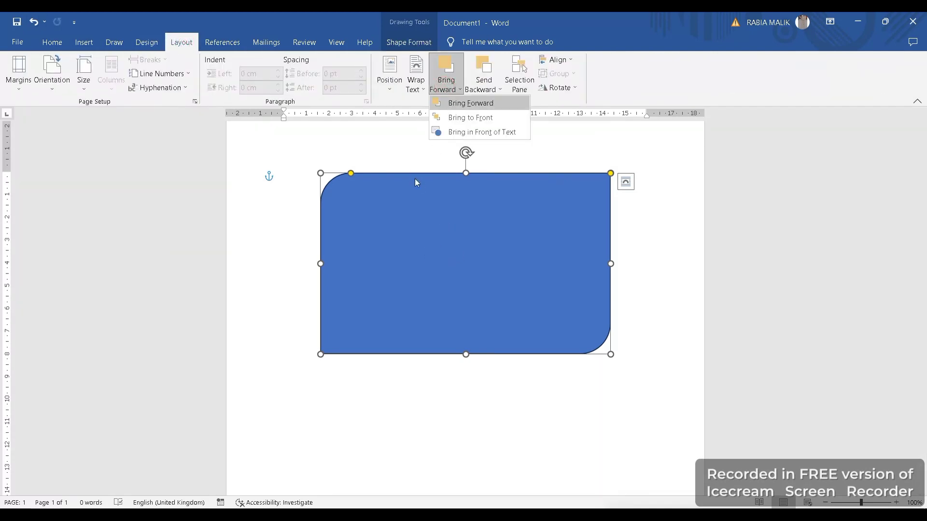
pyautogui.click(412, 314)
pyautogui.click(372, 408)
pyautogui.click(393, 297)
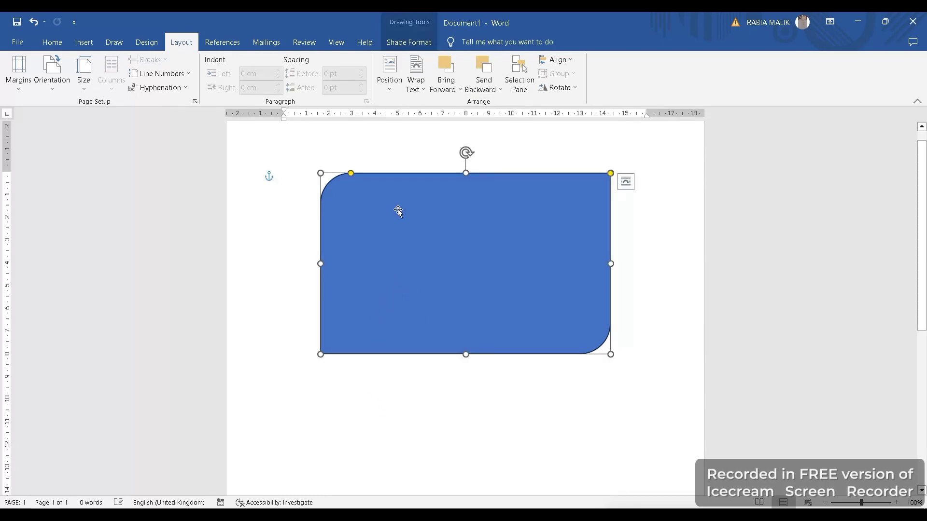
pyautogui.click(253, 212)
pyautogui.click(416, 357)
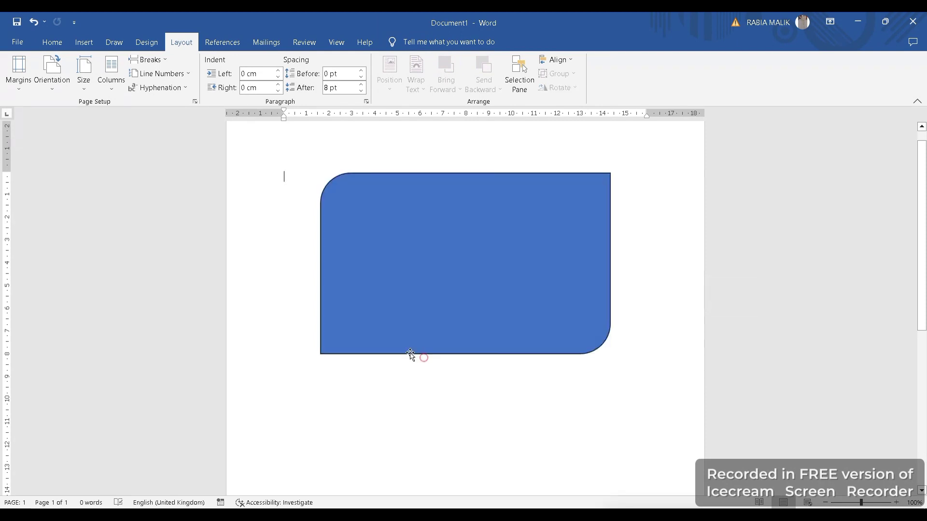
pyautogui.click(83, 42)
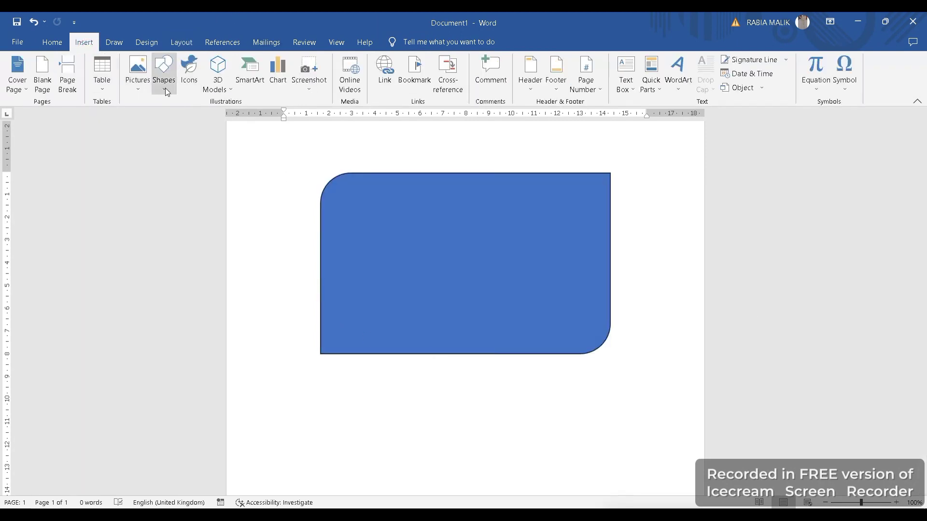
# Draw an oval overlapping the rectangle's left side.
pyautogui.click(160, 85)
pyautogui.click(216, 116)
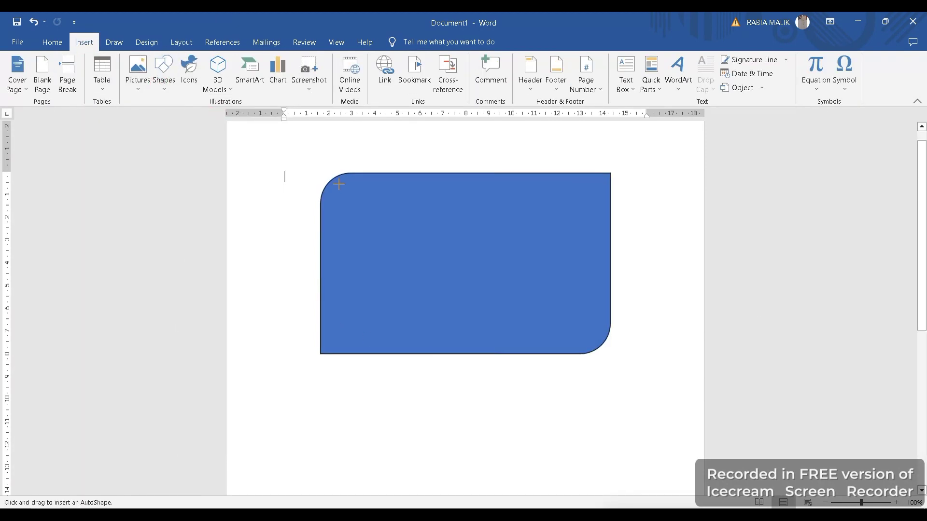
pyautogui.moveTo(262, 173); pyautogui.dragTo(419, 354)
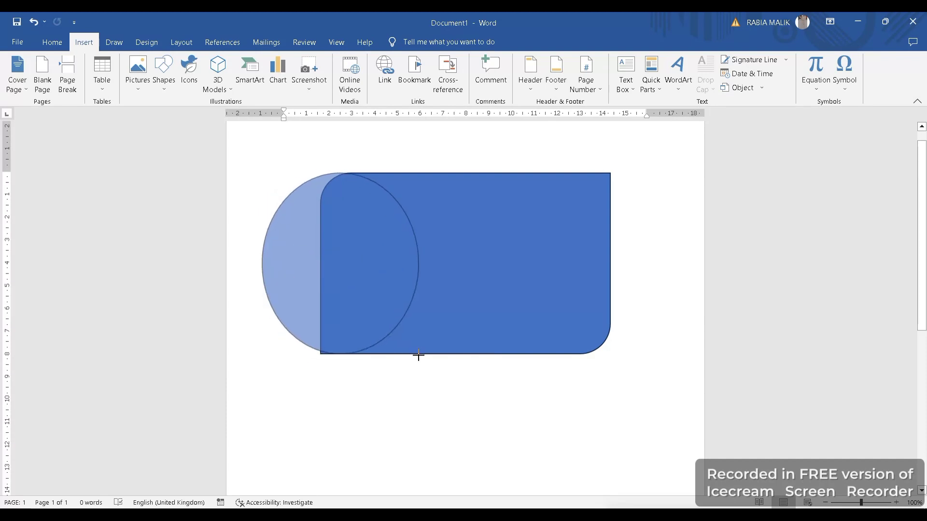
pyautogui.click(517, 295)
pyautogui.click(379, 276)
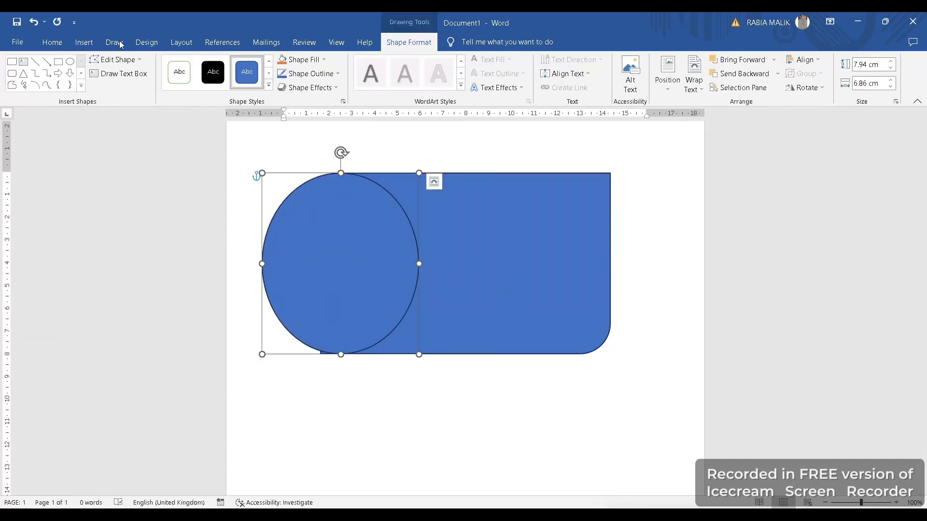
# Bring the oval forward twice and reposition the rectangle under it.
pyautogui.click(115, 41)
pyautogui.click(146, 42)
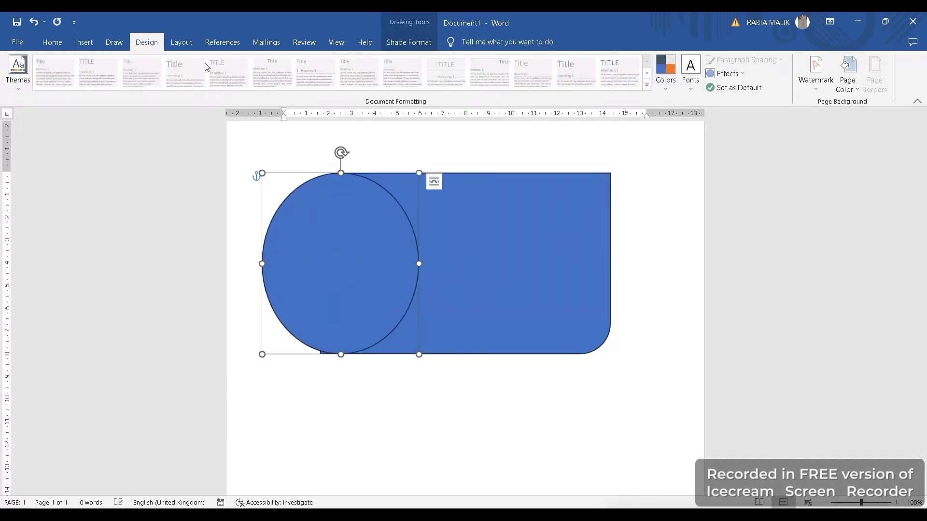
pyautogui.click(187, 46)
pyautogui.click(441, 274)
pyautogui.click(401, 266)
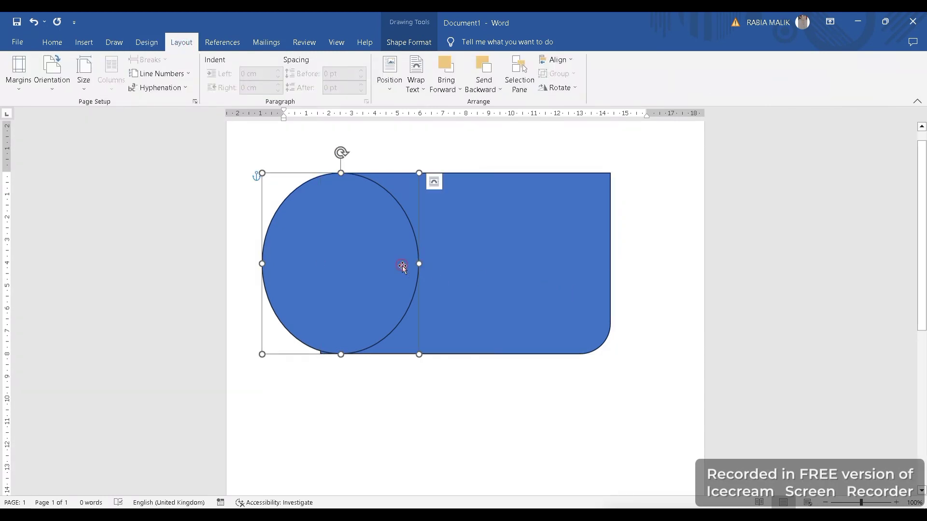
pyautogui.click(448, 83)
pyautogui.click(457, 106)
pyautogui.moveTo(473, 224); pyautogui.dragTo(441, 223)
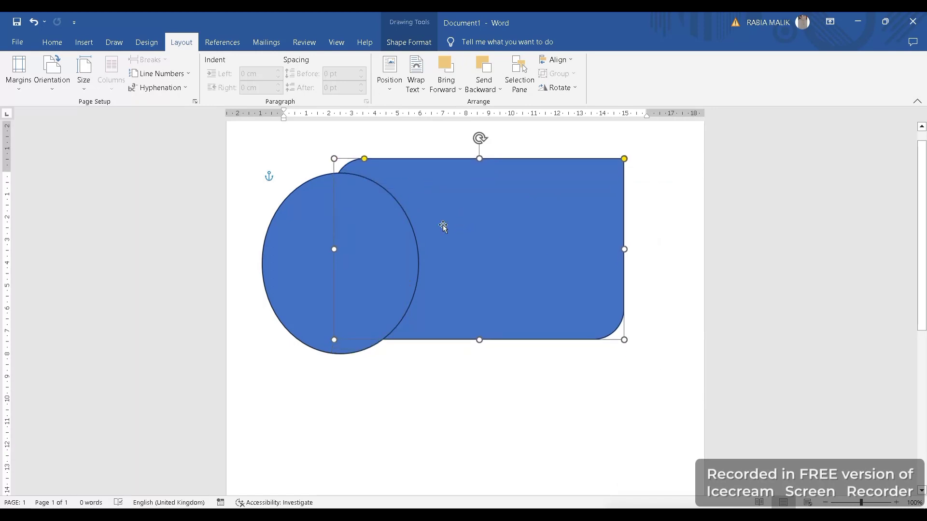
pyautogui.click(289, 294)
pyautogui.click(447, 85)
pyautogui.click(453, 101)
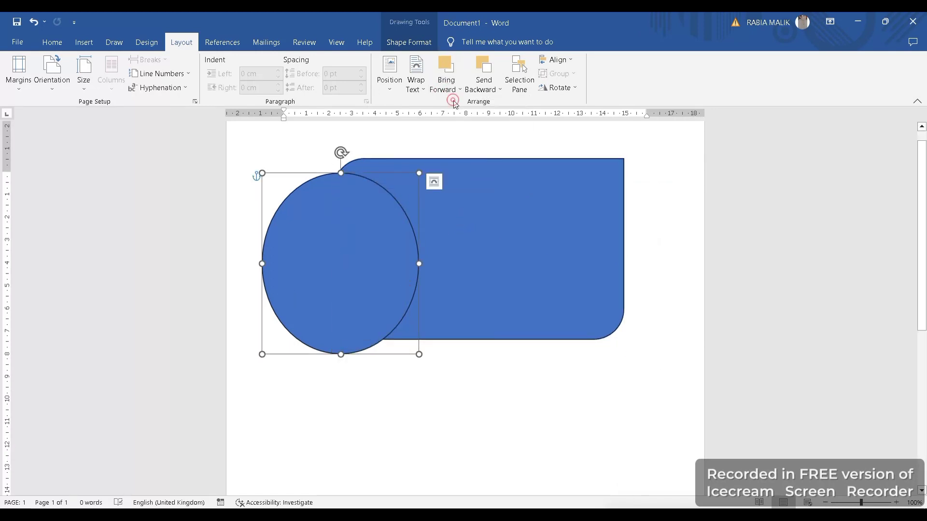
pyautogui.moveTo(485, 289); pyautogui.dragTo(462, 300)
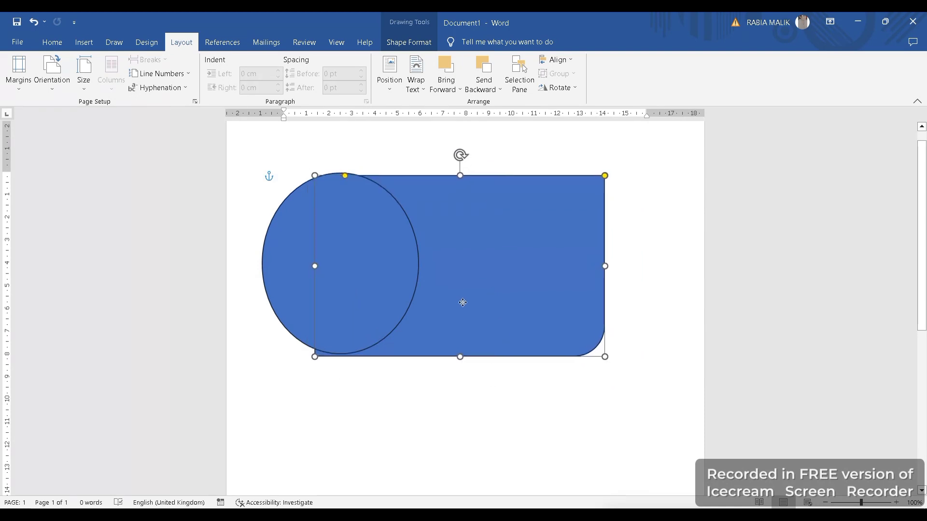
pyautogui.click(445, 438)
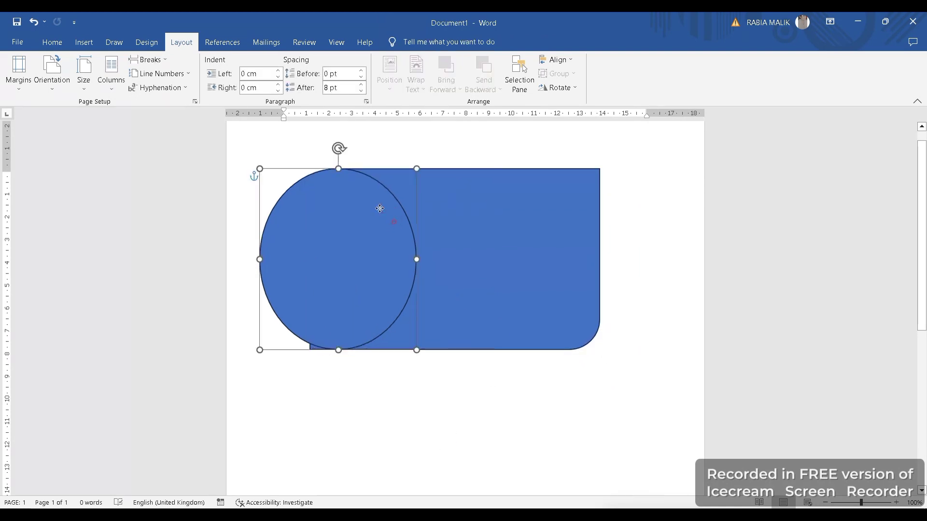
# Send the oval behind the rectangle and move it down so its lower half shows.
pyautogui.moveTo(381, 207)
pyautogui.mouseDown()
pyautogui.moveTo(373, 199)
pyautogui.moveTo(389, 218)
pyautogui.mouseUp()
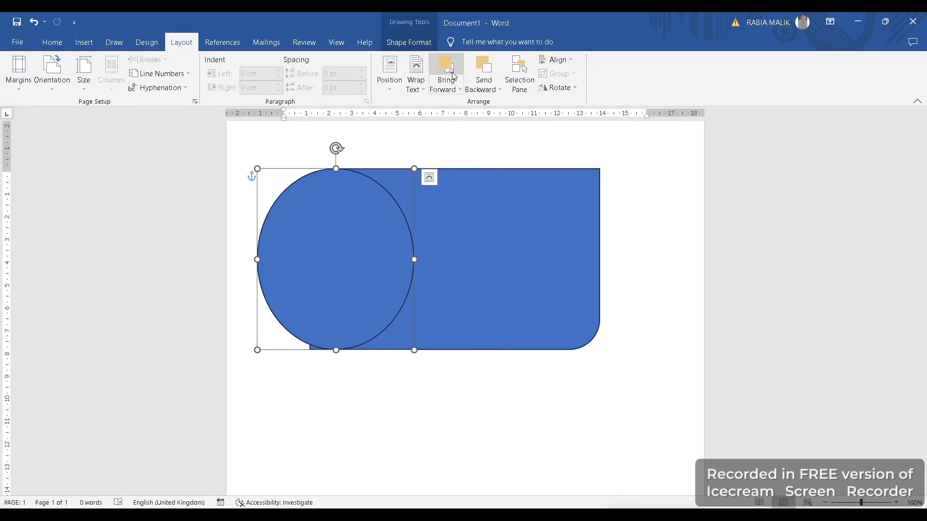
pyautogui.click(484, 90)
pyautogui.click(491, 103)
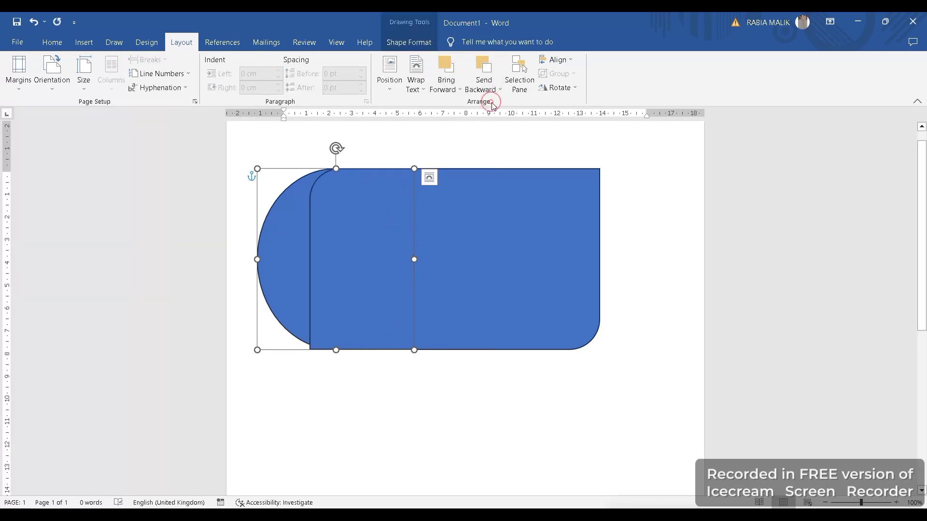
pyautogui.click(497, 404)
pyautogui.click(270, 315)
pyautogui.moveTo(282, 308)
pyautogui.mouseDown()
pyautogui.moveTo(311, 392)
pyautogui.moveTo(406, 396)
pyautogui.mouseUp()
# Open the Selection Pane and switch between the rectangle and oval in its list.
pyautogui.click(521, 77)
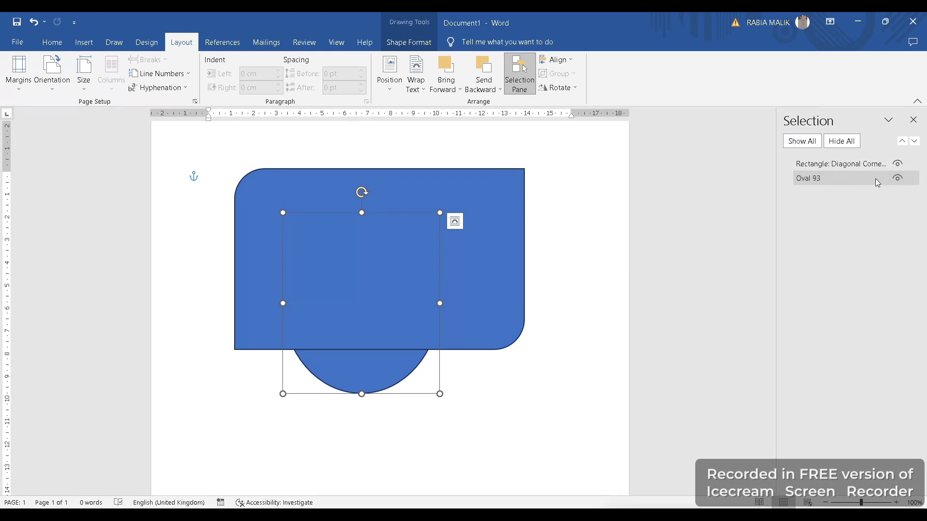
pyautogui.click(830, 166)
pyautogui.click(830, 173)
pyautogui.click(827, 167)
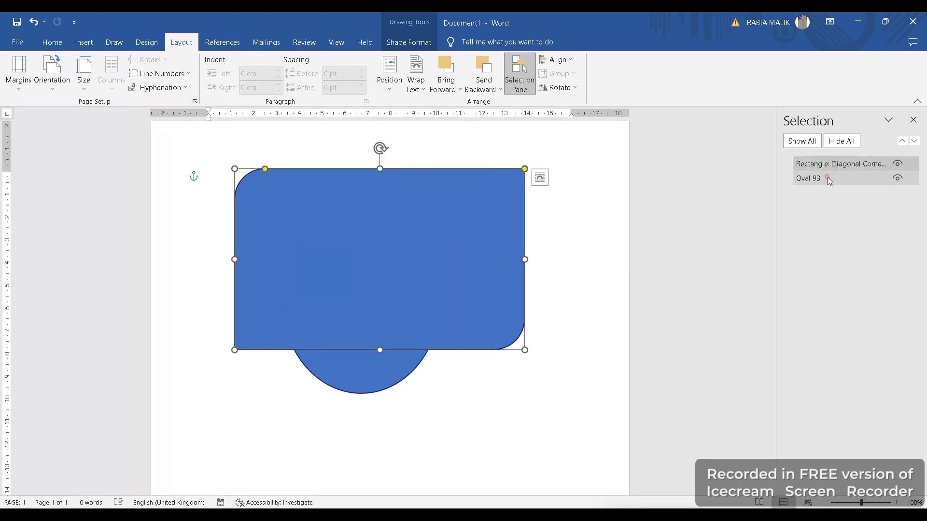
pyautogui.click(828, 178)
pyautogui.click(827, 165)
pyautogui.click(525, 81)
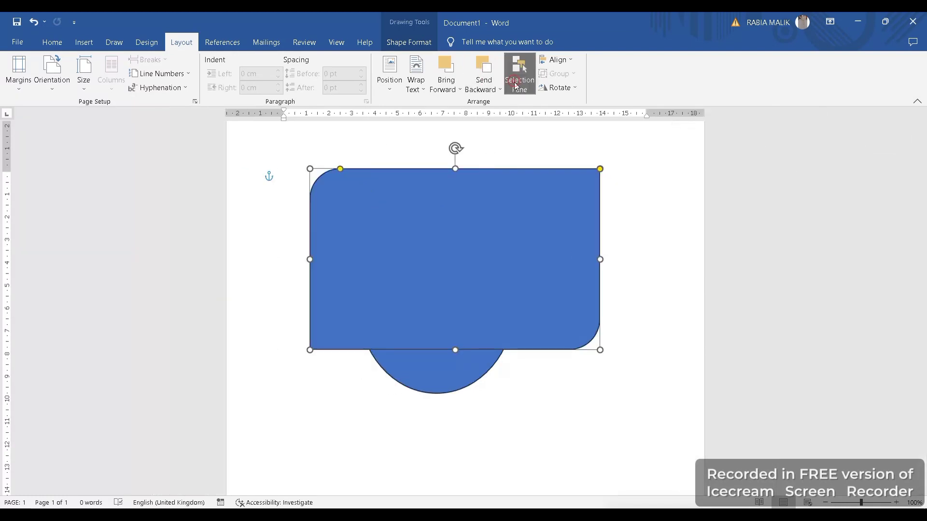
pyautogui.click(514, 68)
# Centre the rectangle horizontally, then rotate it 90° left and back 90° right.
pyautogui.click(557, 60)
pyautogui.click(578, 90)
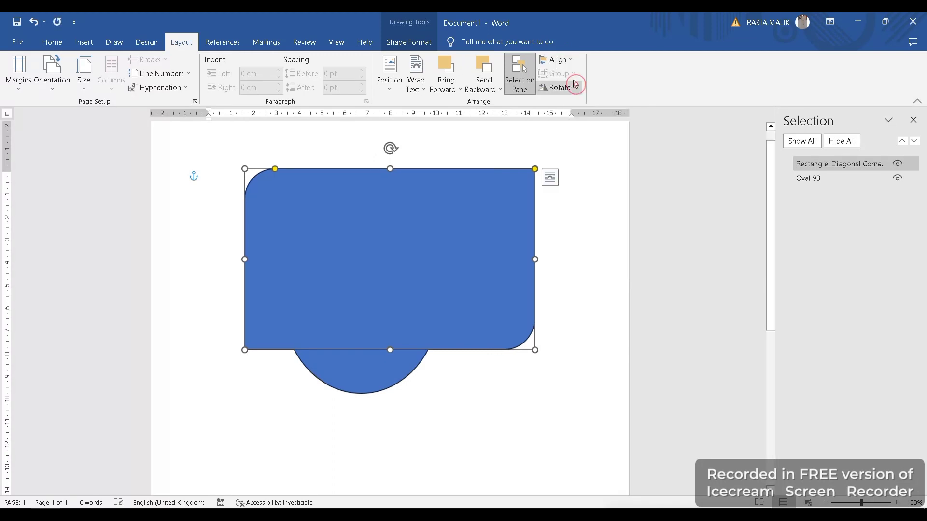
pyautogui.click(562, 87)
pyautogui.click(573, 116)
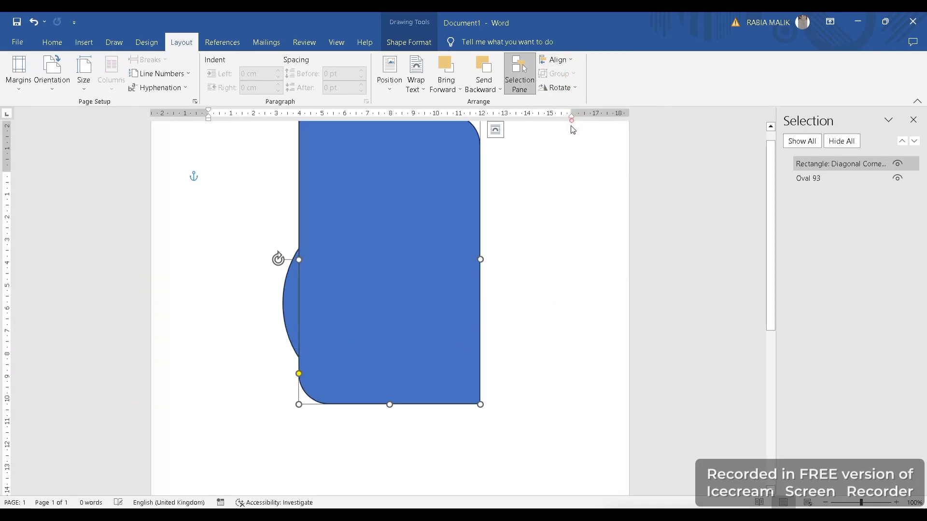
pyautogui.click(560, 87)
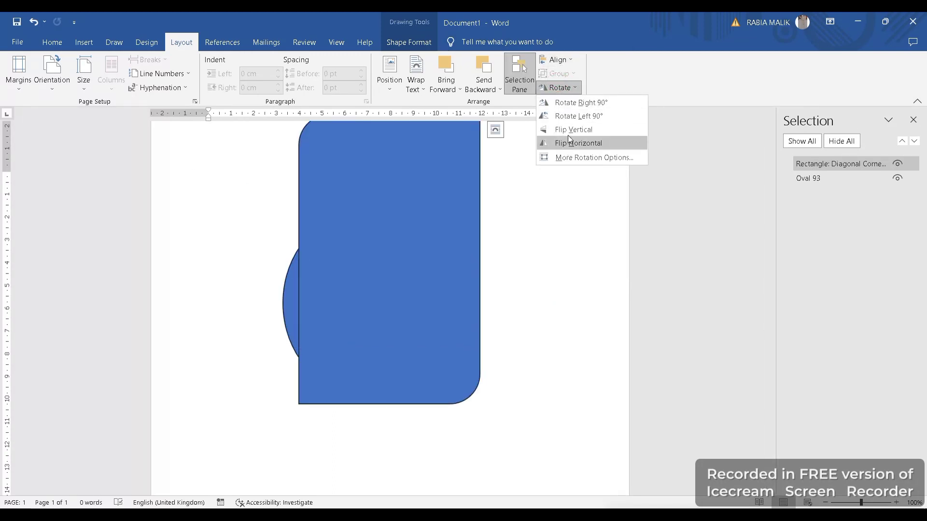
pyautogui.click(570, 104)
pyautogui.click(437, 474)
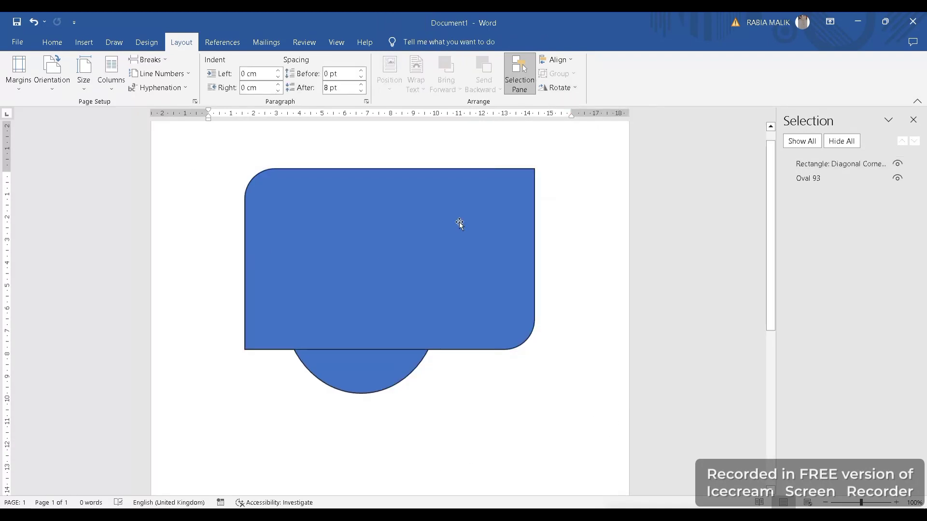
pyautogui.click(222, 42)
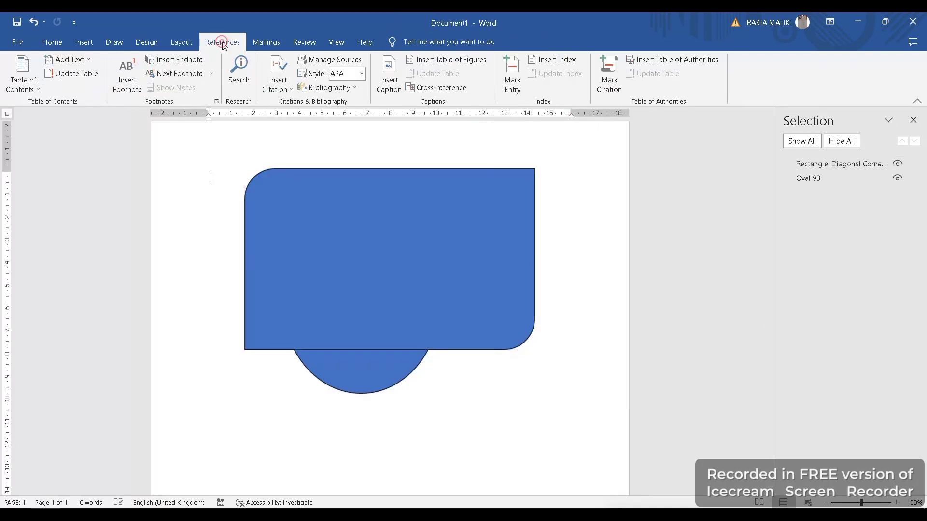
pyautogui.click(22, 75)
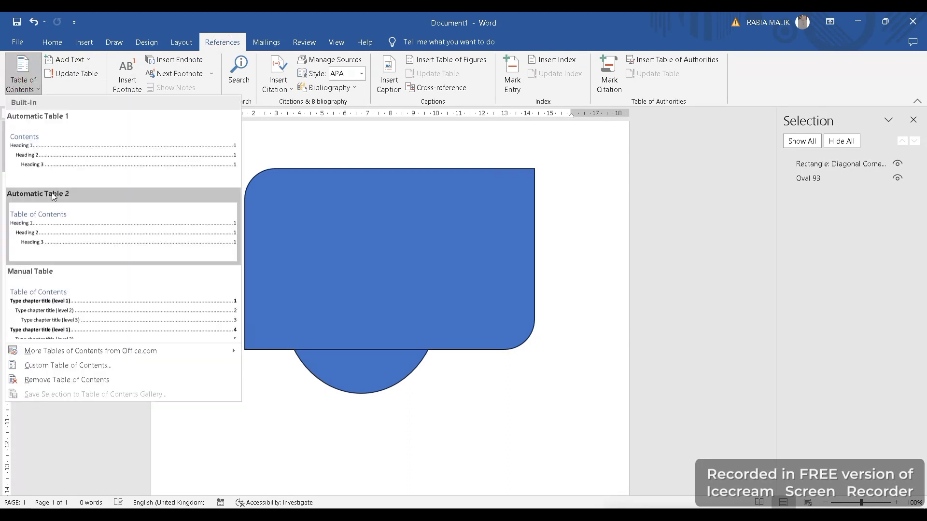
pyautogui.click(24, 86)
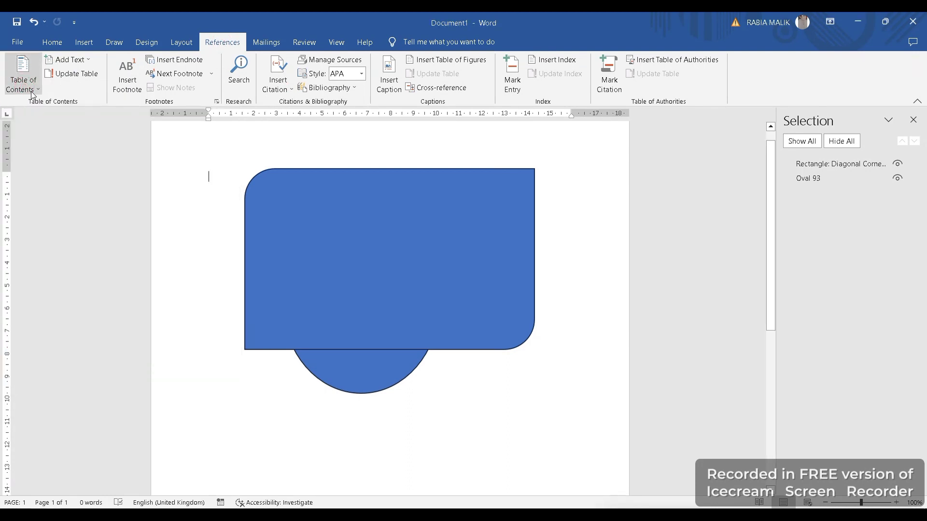
pyautogui.click(31, 88)
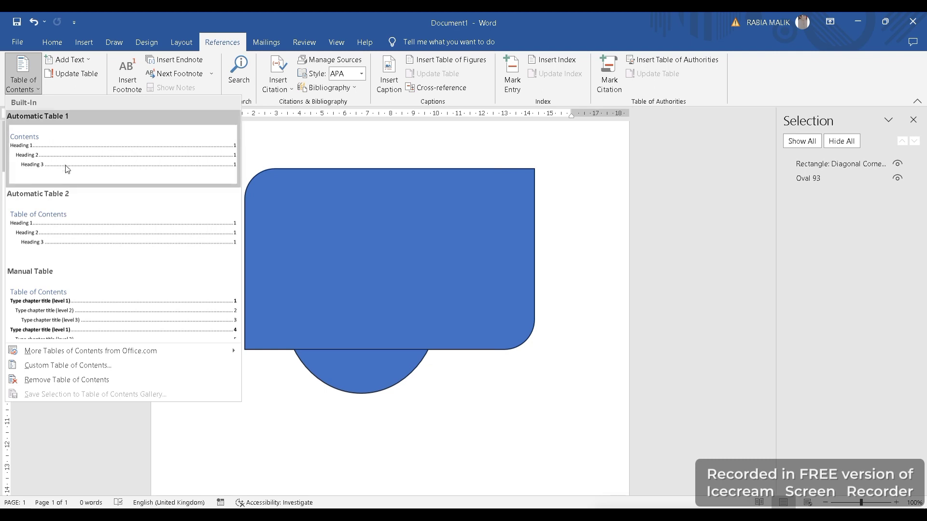
pyautogui.click(56, 231)
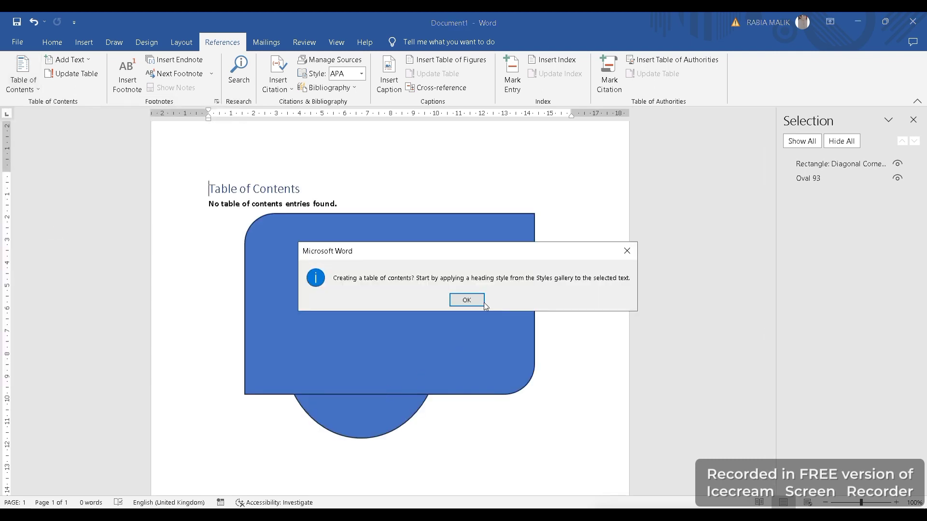
pyautogui.click(483, 302)
pyautogui.hotkey('ctrl', 'z')
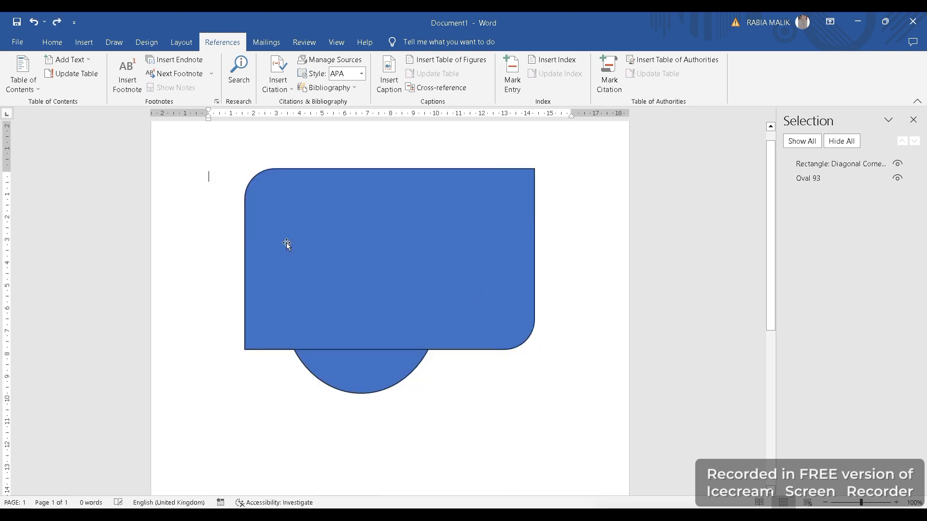
pyautogui.click(67, 59)
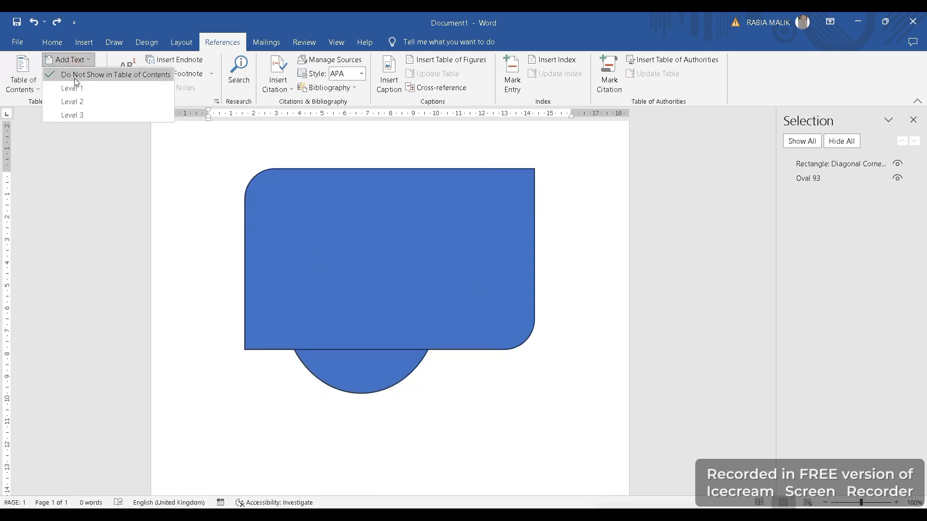
pyautogui.click(73, 115)
pyautogui.click(73, 73)
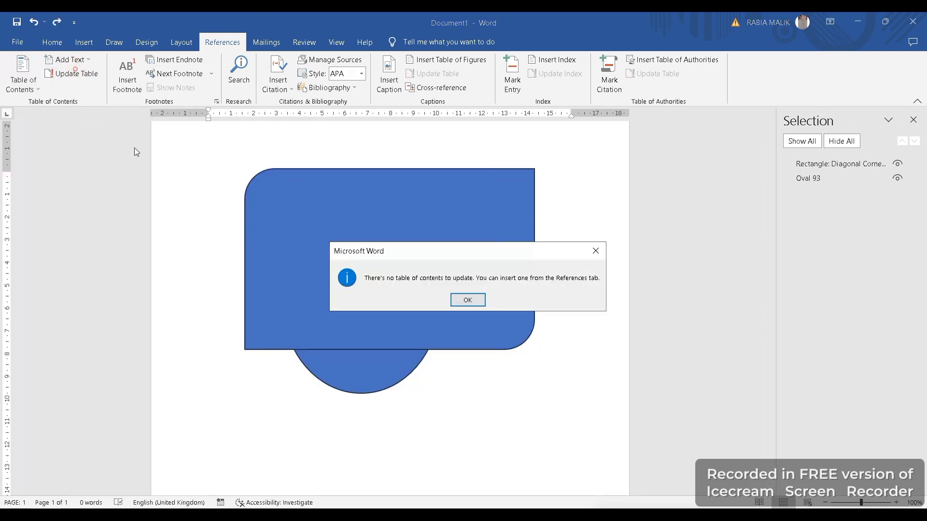
pyautogui.click(467, 300)
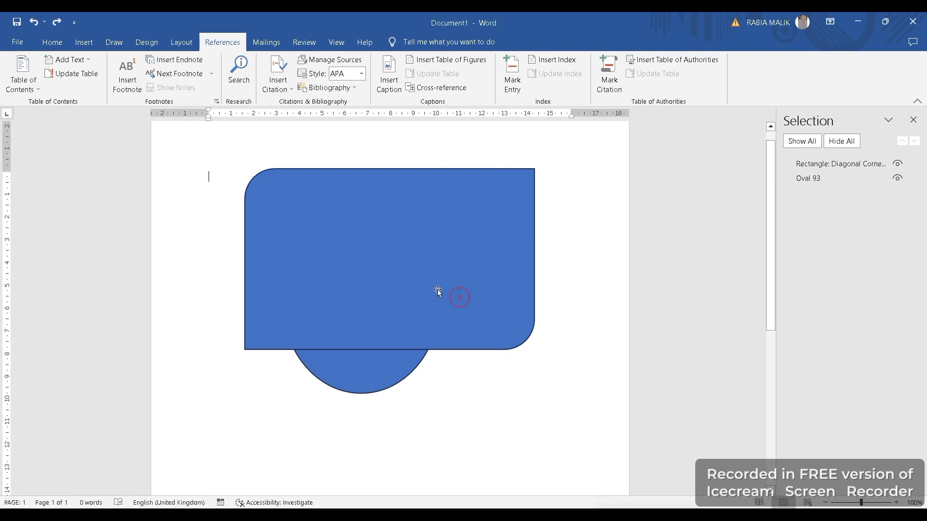
# Insert footnote 1 reading 'BOOK OF STORY' and jump back to its reference mark.
pyautogui.click(129, 77)
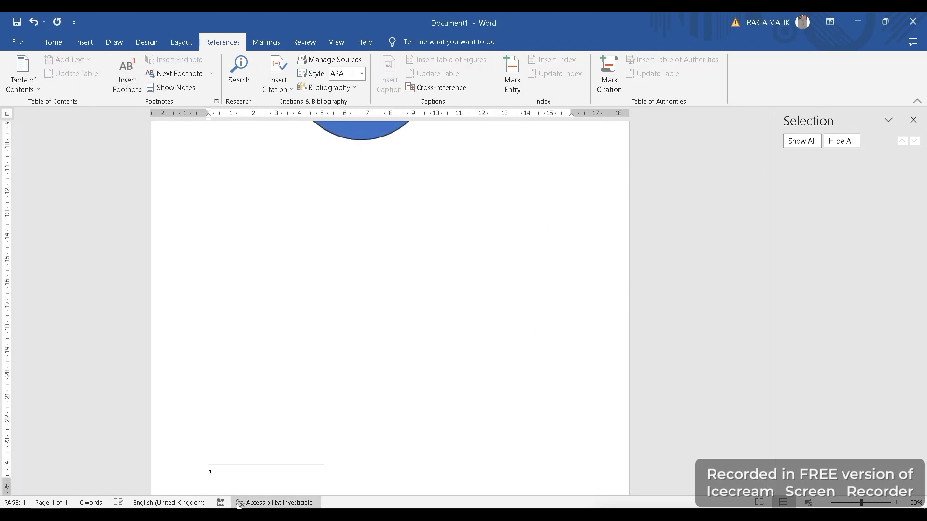
pyautogui.write('BOOK OF STORY')
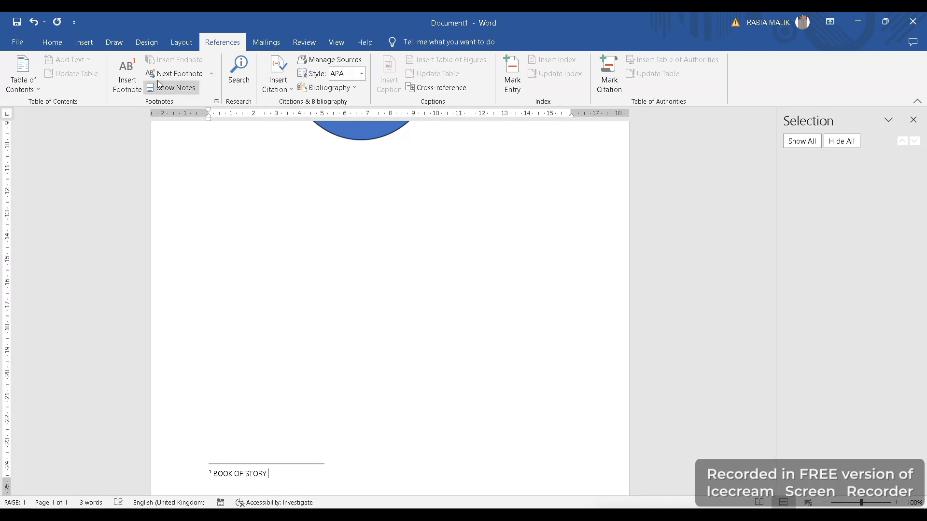
pyautogui.click(203, 76)
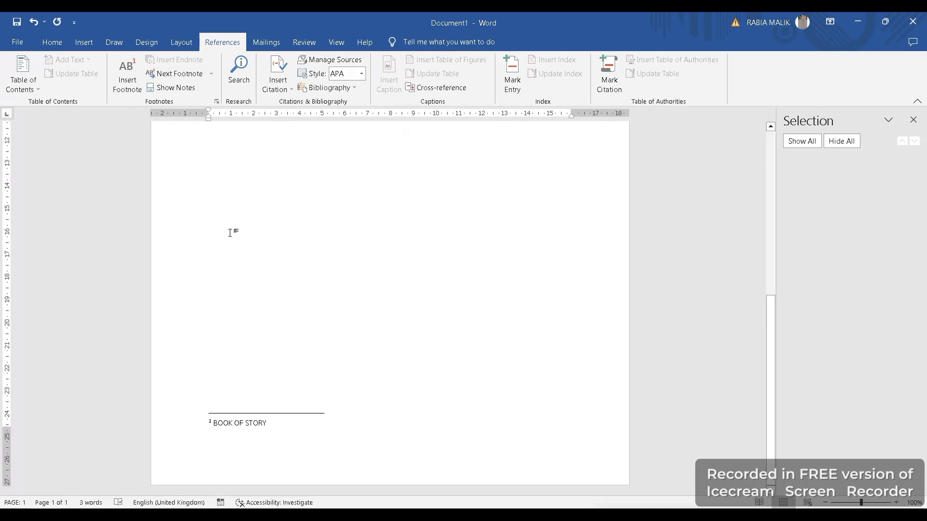
pyautogui.click(195, 92)
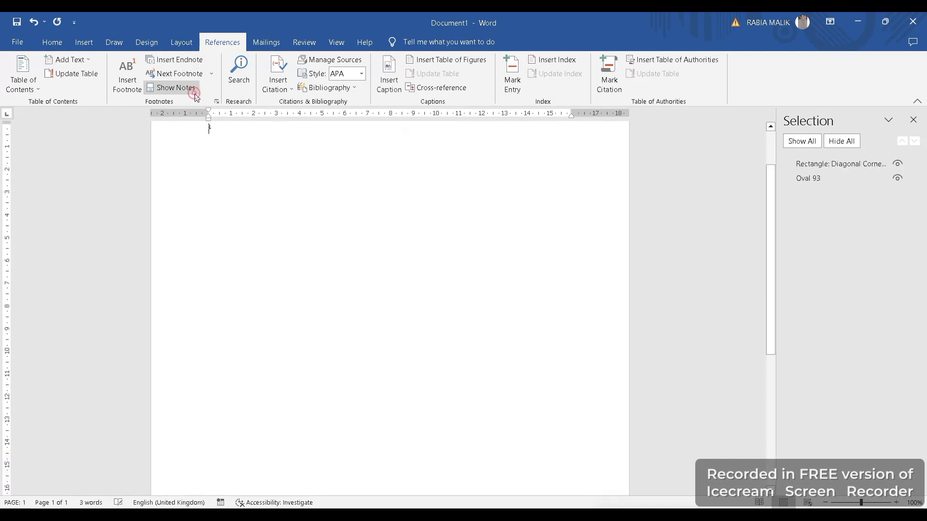
# Open Search on the References tab, then close both the Selection and Search panes.
pyautogui.click(240, 67)
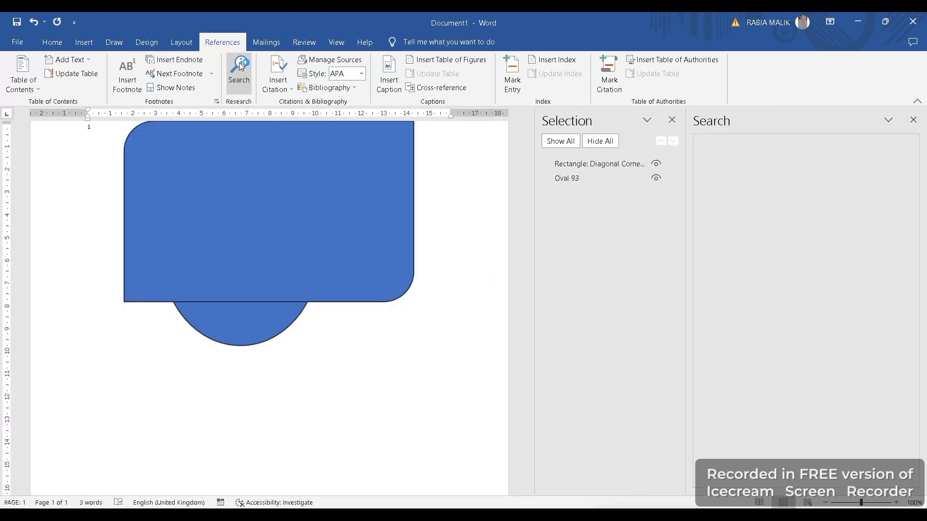
pyautogui.click(672, 120)
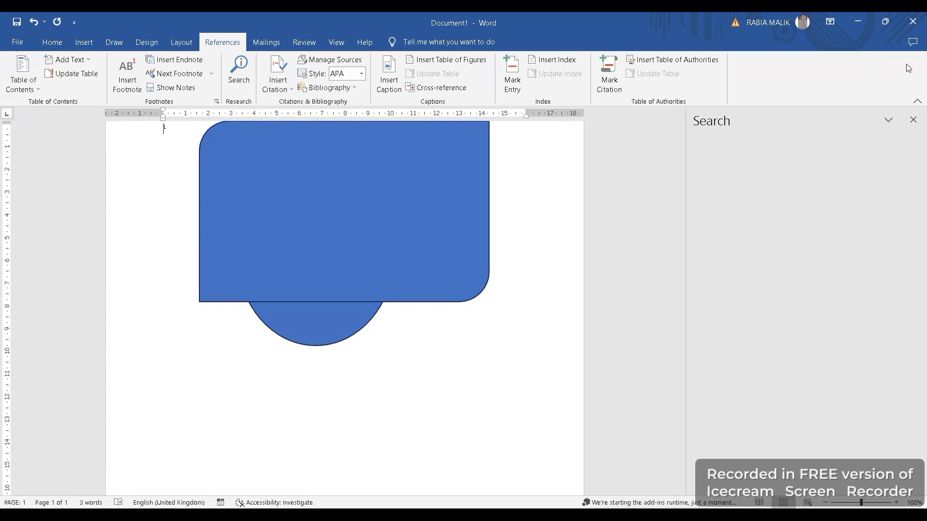
pyautogui.click(889, 120)
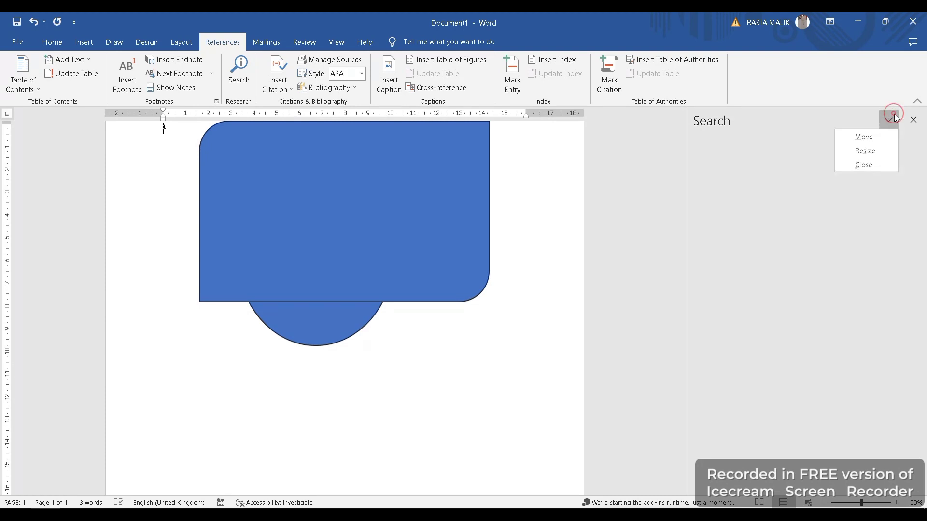
pyautogui.click(864, 164)
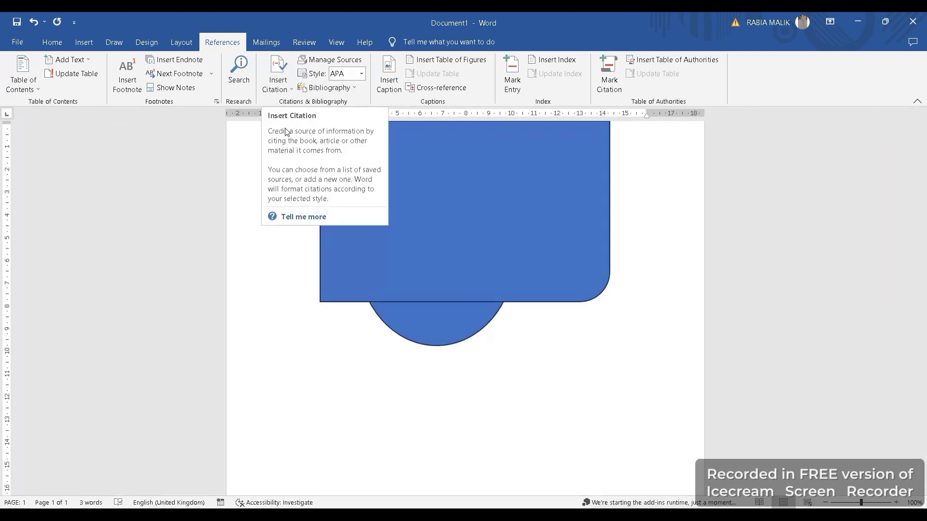
pyautogui.click(278, 80)
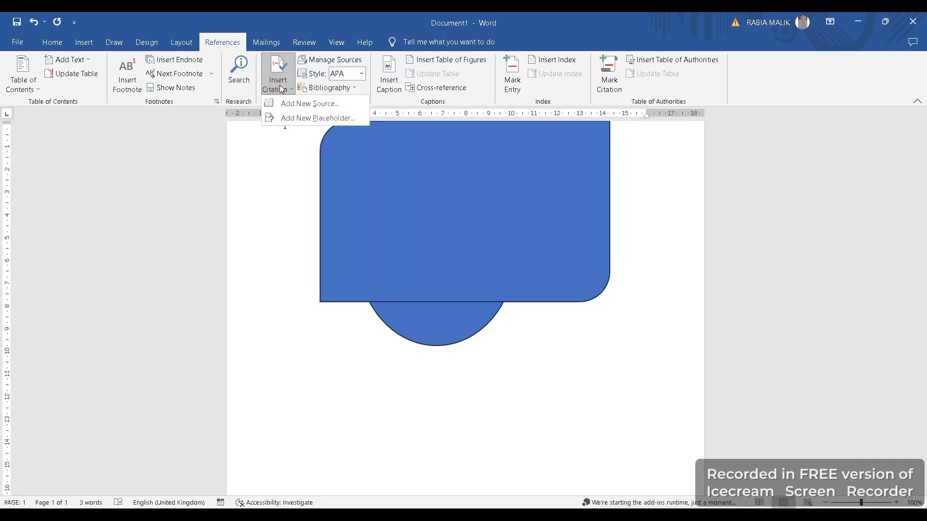
pyautogui.click(299, 106)
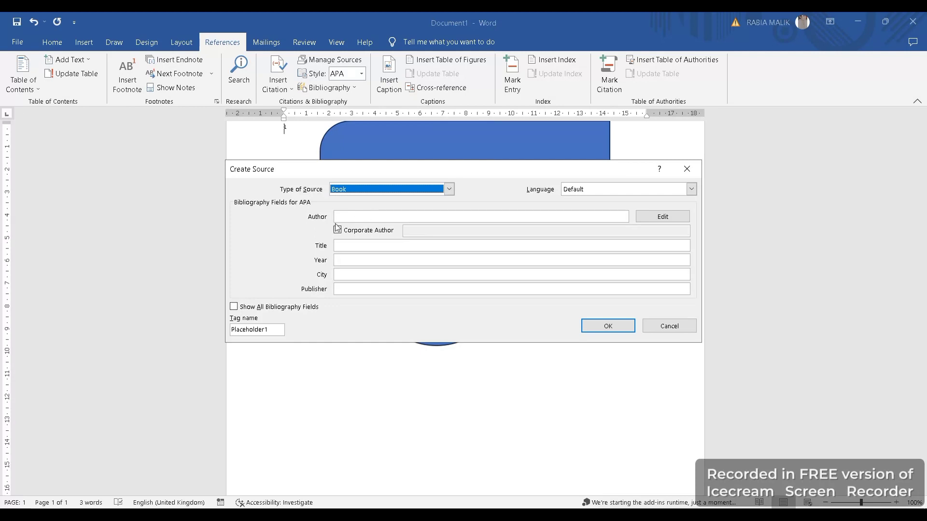
pyautogui.click(338, 217)
pyautogui.click(648, 322)
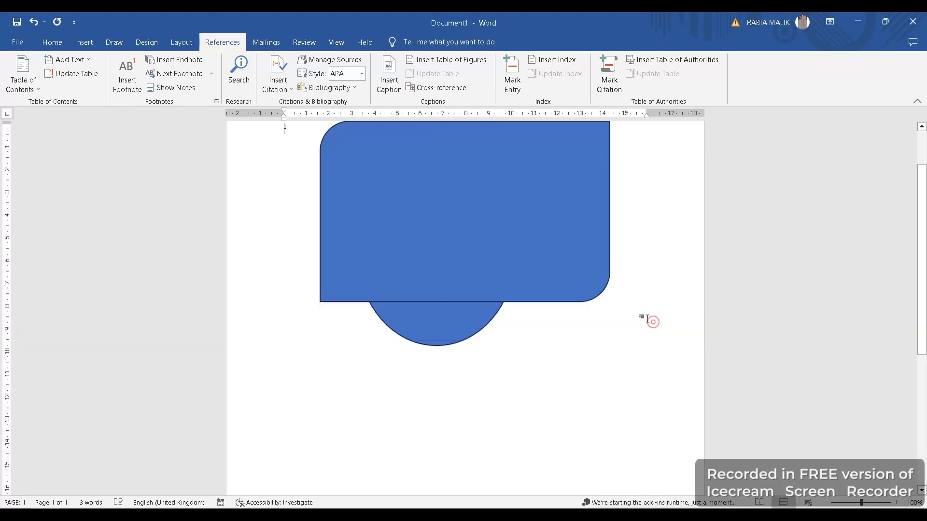
pyautogui.click(351, 88)
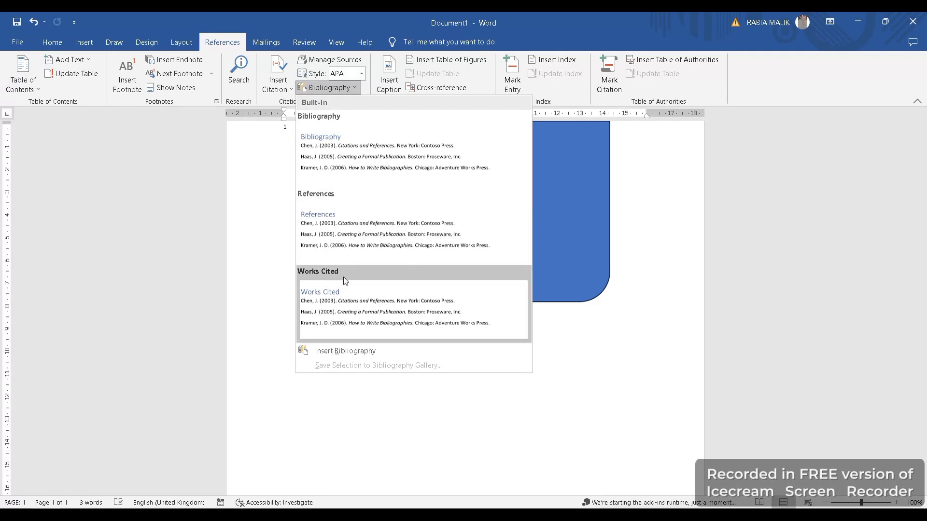
pyautogui.click(134, 216)
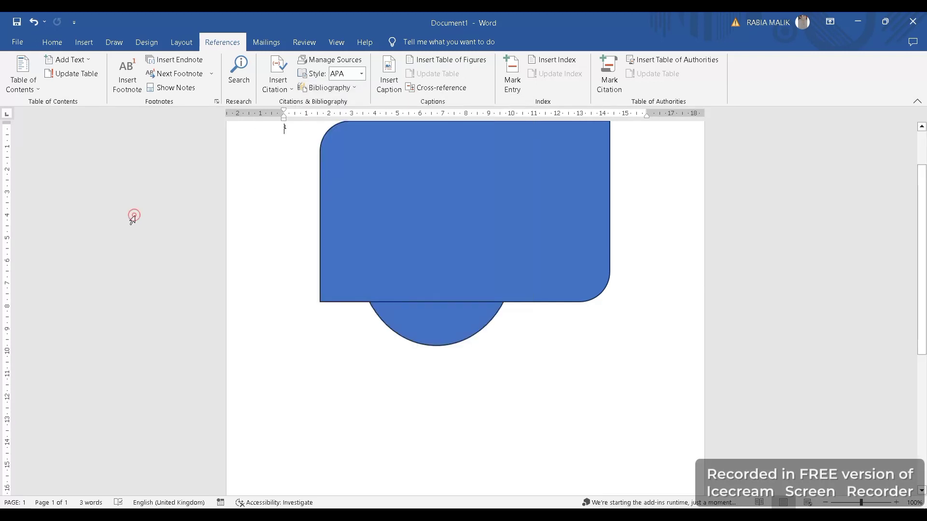
pyautogui.click(388, 87)
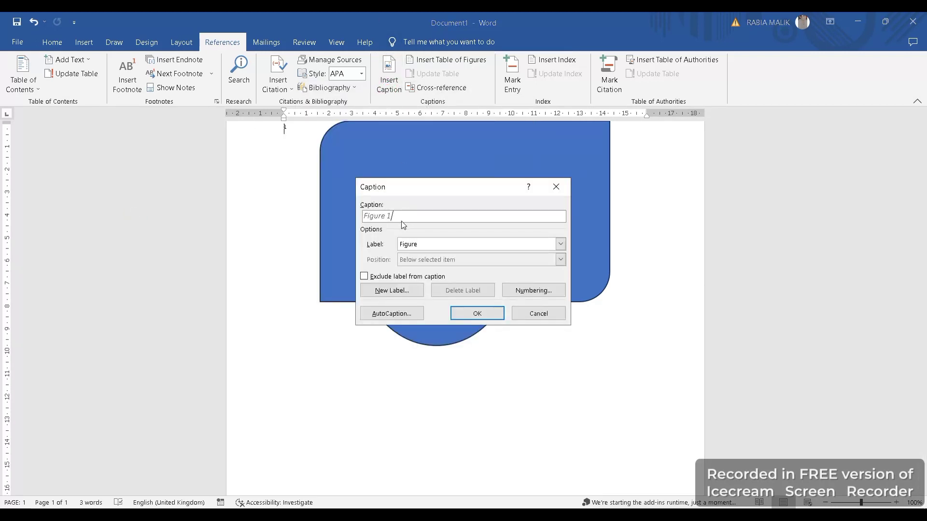
pyautogui.click(533, 313)
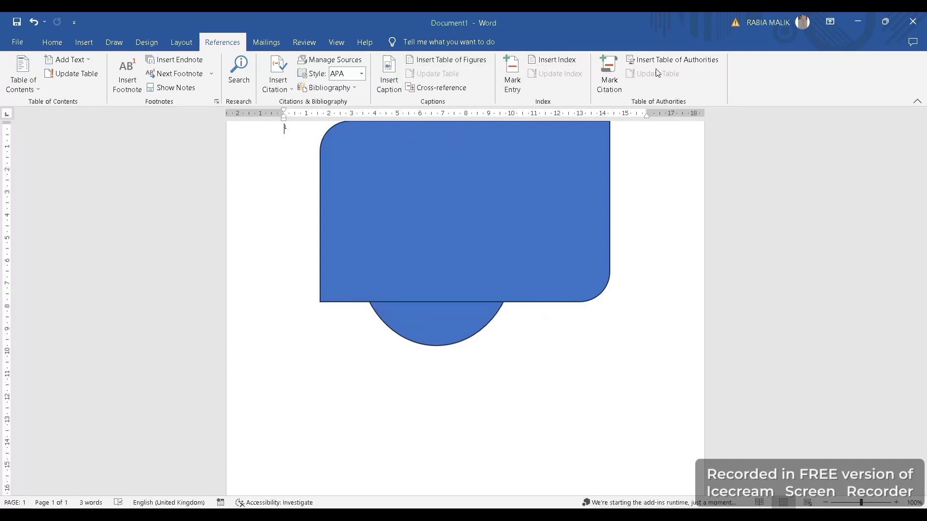
# Open Mailings > Envelopes, try the Labels tab, e-postage and Omit options, then cancel.
pyautogui.click(273, 45)
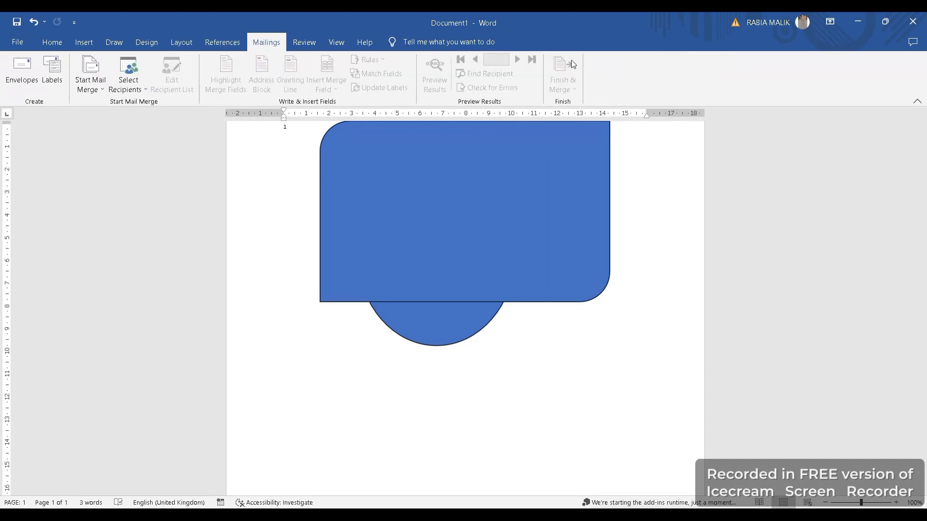
pyautogui.click(24, 73)
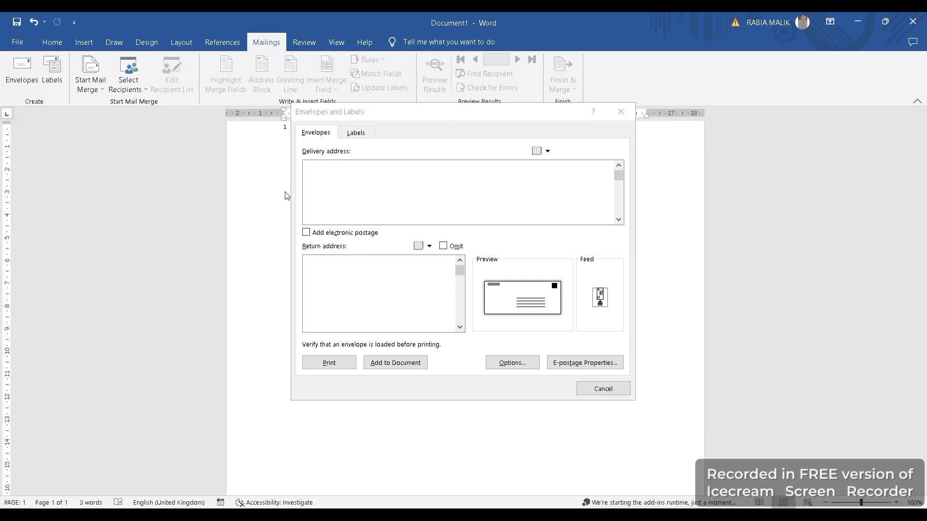
pyautogui.click(318, 195)
pyautogui.click(324, 185)
pyautogui.click(349, 134)
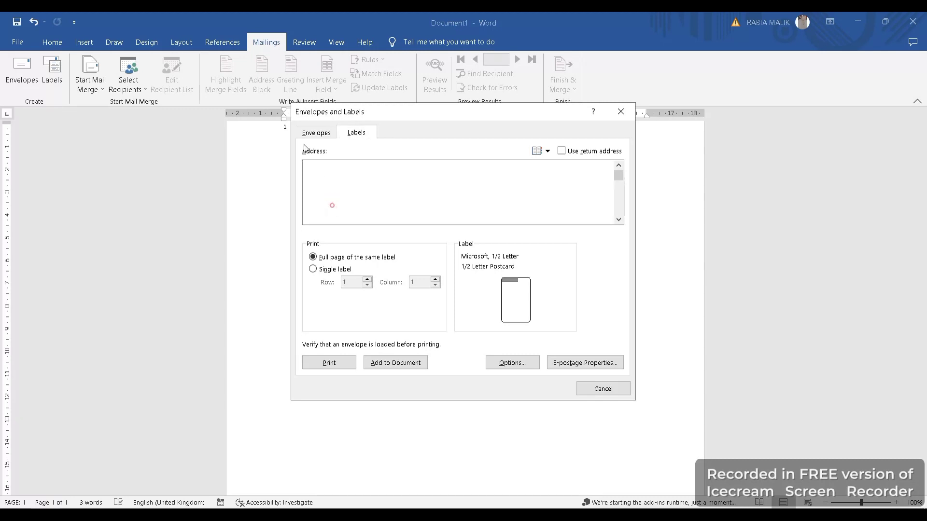
pyautogui.click(314, 129)
pyautogui.click(322, 263)
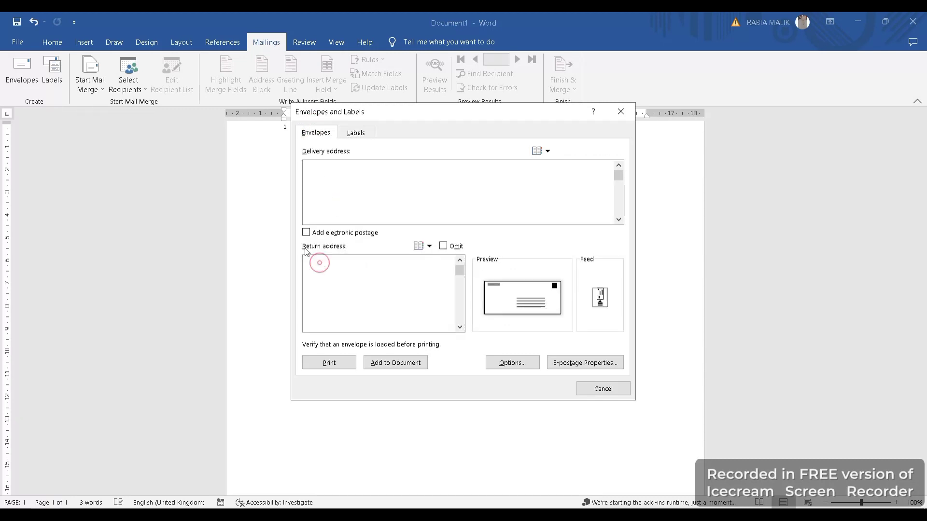
pyautogui.click(306, 232)
pyautogui.click(451, 300)
pyautogui.click(444, 246)
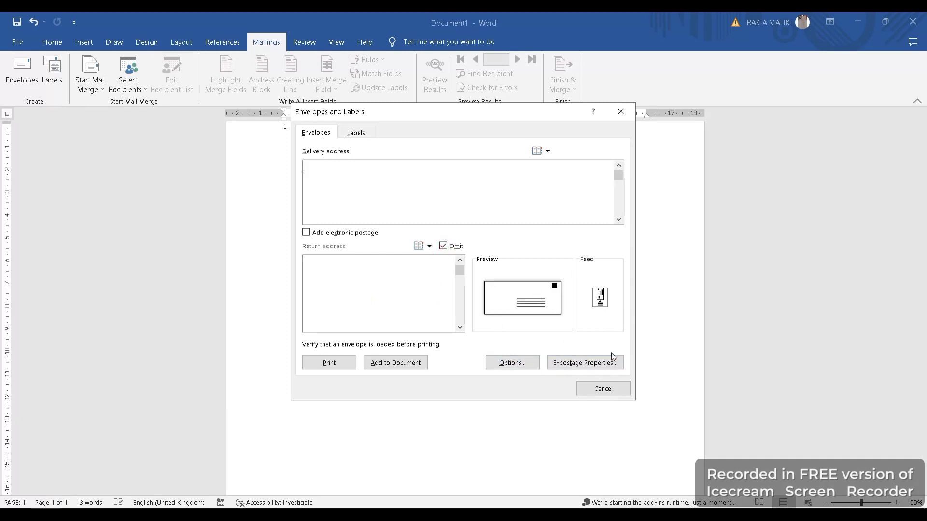
pyautogui.click(598, 391)
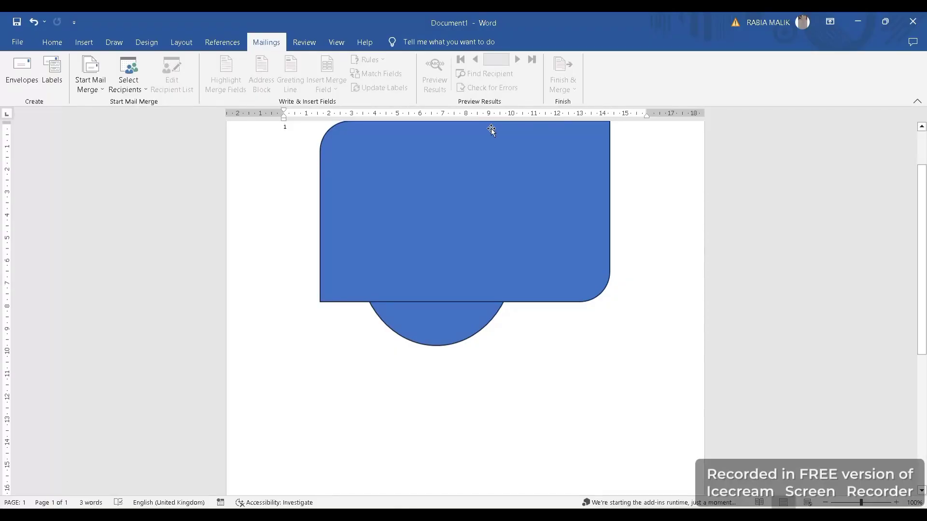
# Set the mail merge document type to Normal Word Document, then bring up Select Recipients.
pyautogui.click(91, 87)
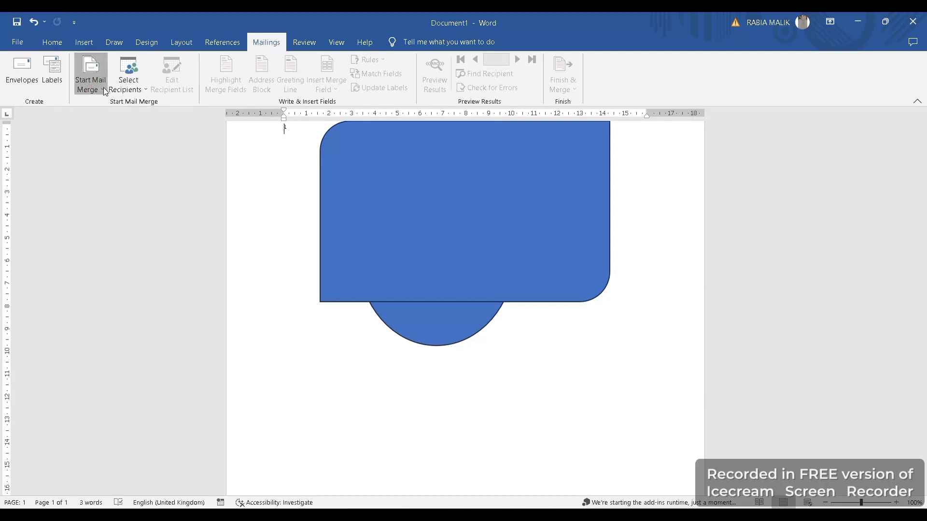
pyautogui.click(105, 91)
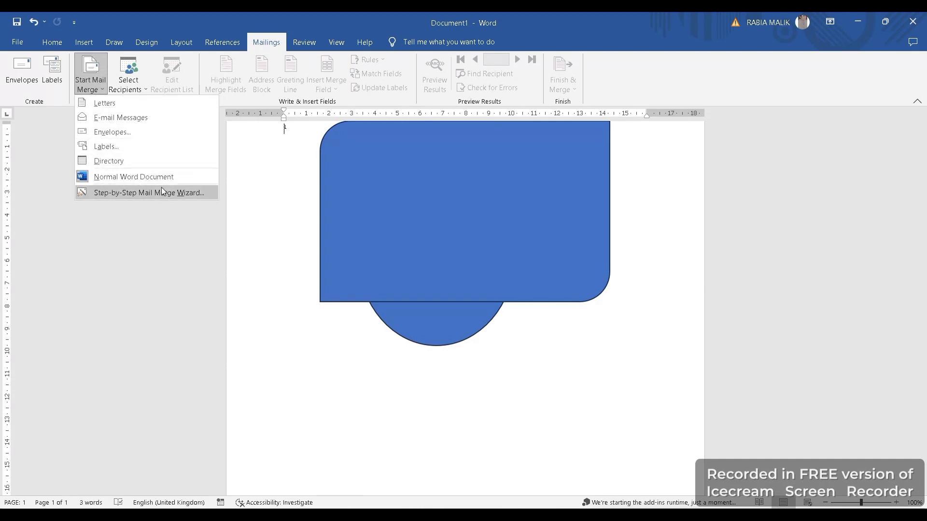
pyautogui.click(130, 179)
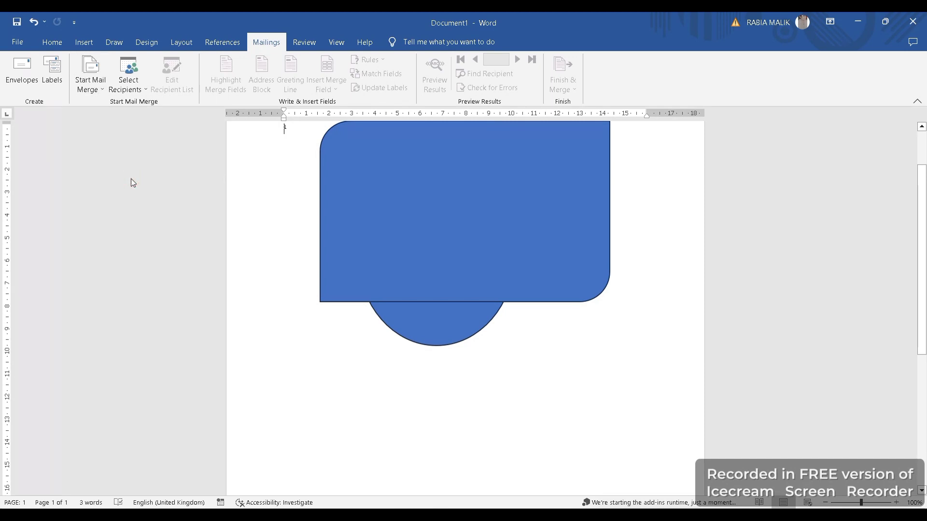
pyautogui.click(120, 91)
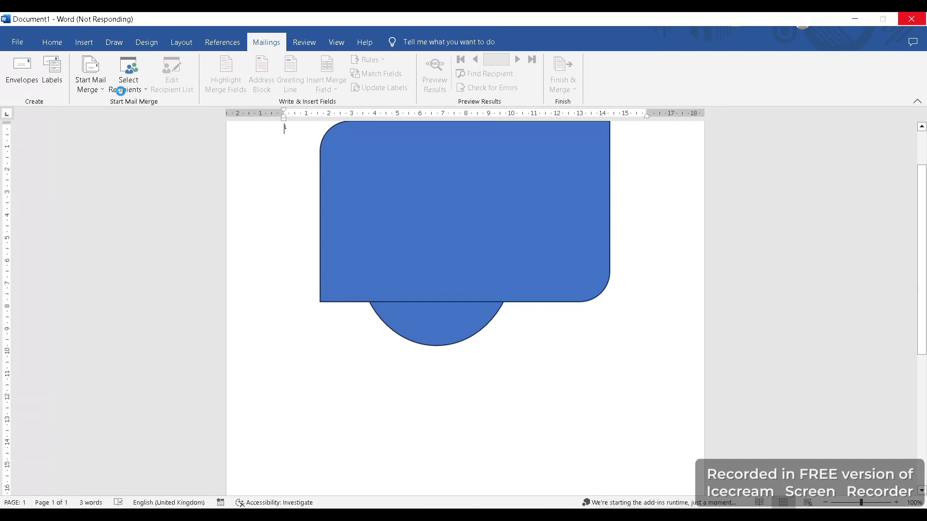
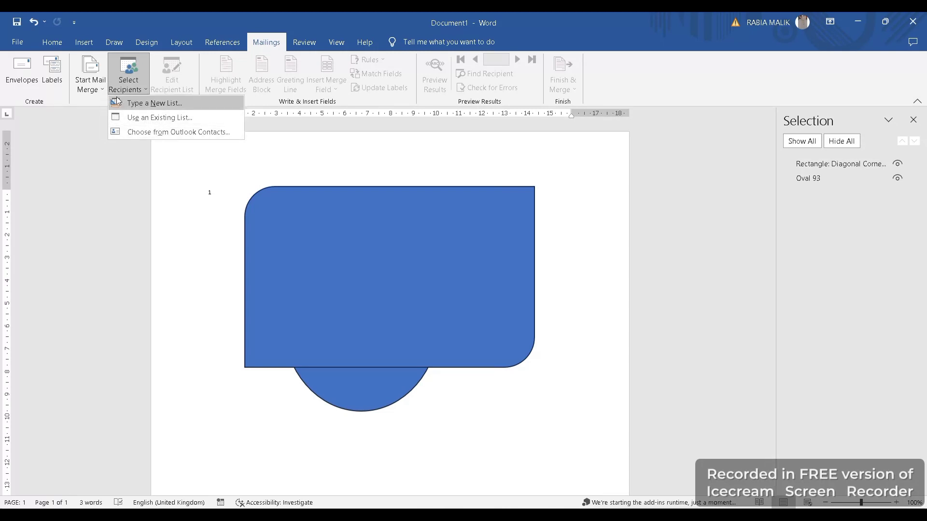
# Set Start Mail Merge to Directory and close the Selection pane listing the page's shapes.
pyautogui.click(102, 89)
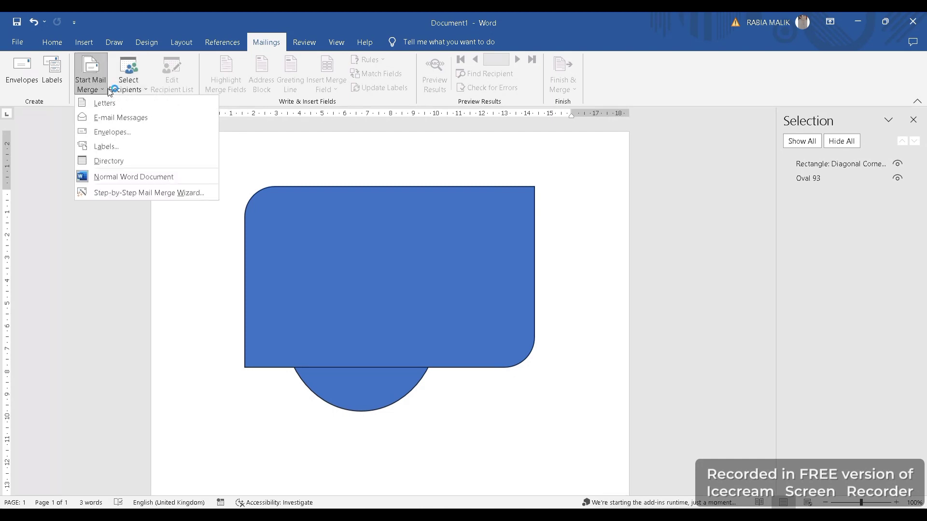
pyautogui.click(129, 161)
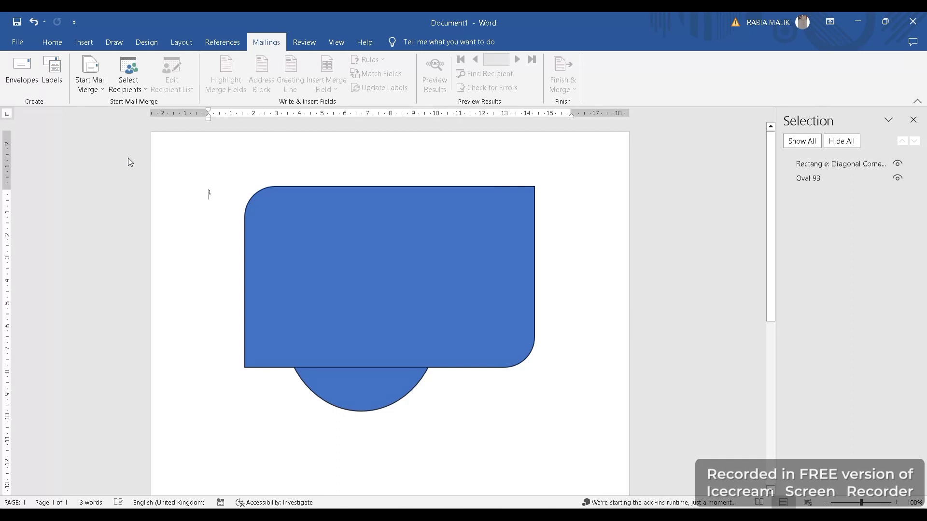
pyautogui.click(913, 120)
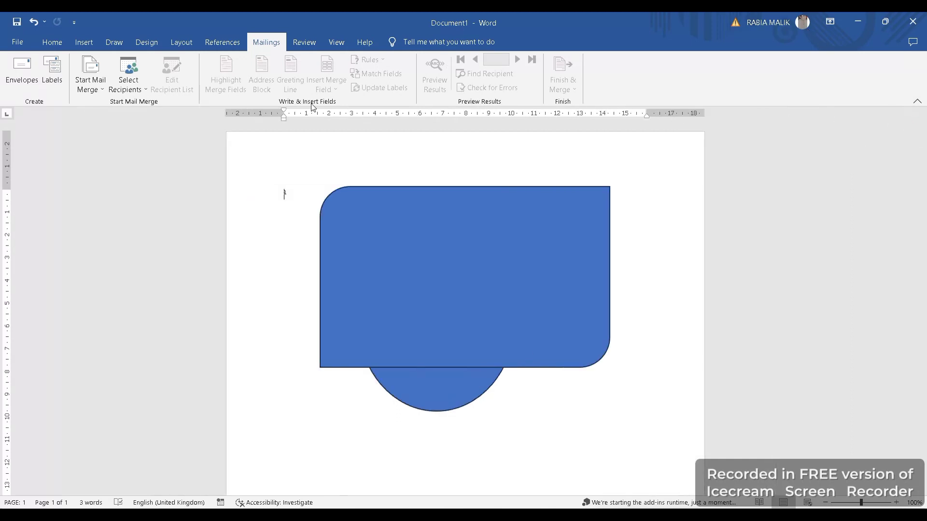
pyautogui.click(101, 89)
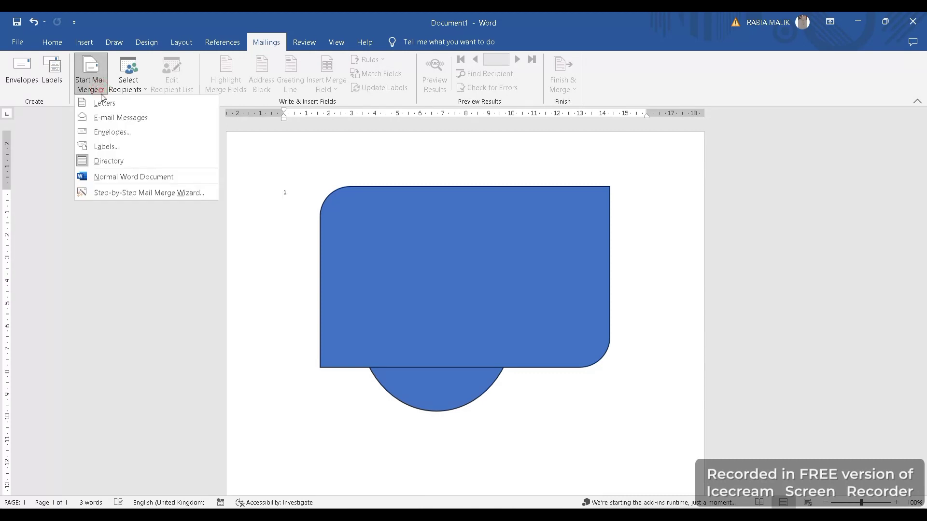
pyautogui.click(119, 159)
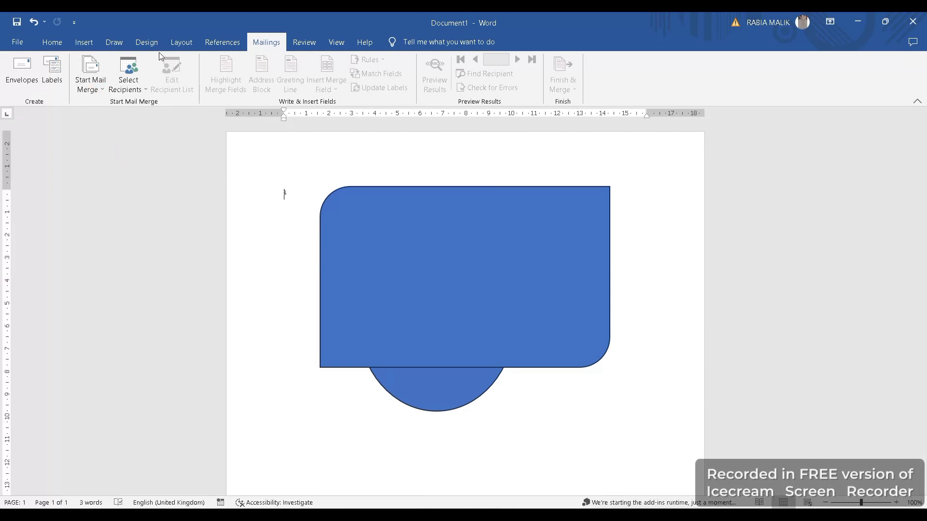
pyautogui.click(141, 92)
# Use the attendance spreadsheet in VIRTUAL GRAPHIC STUDENT DATA\New folder as an existing recipient list.
pyautogui.click(158, 121)
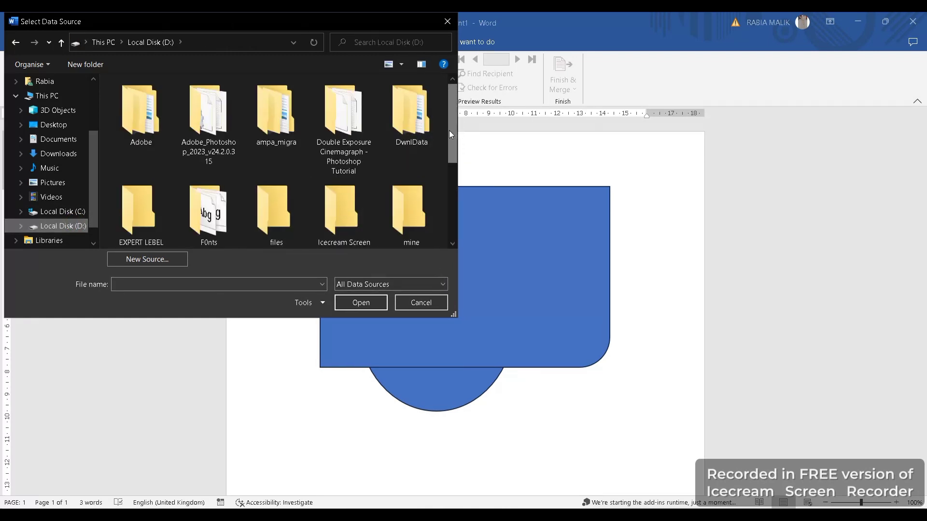
pyautogui.scroll(-3, 449, 135)
pyautogui.scroll(-1, 452, 255)
pyautogui.doubleClick(346, 212)
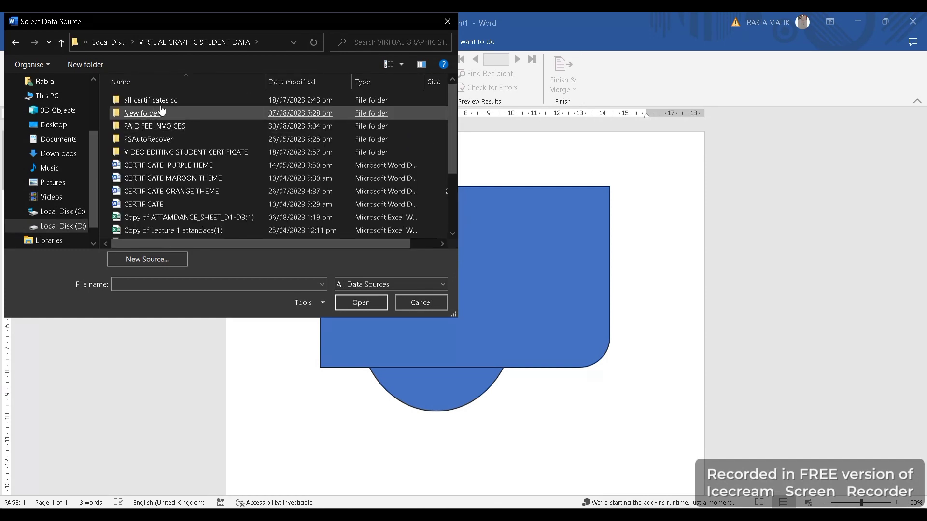
pyautogui.doubleClick(163, 113)
pyautogui.doubleClick(153, 100)
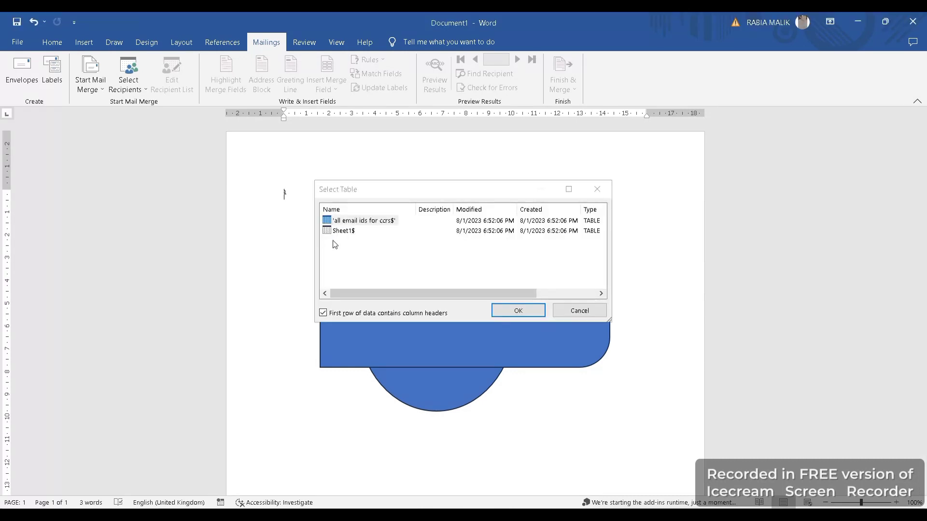
# Choose the Sheet1$ table from the workbook as the recipient data.
pyautogui.click(344, 230)
pyautogui.click(359, 221)
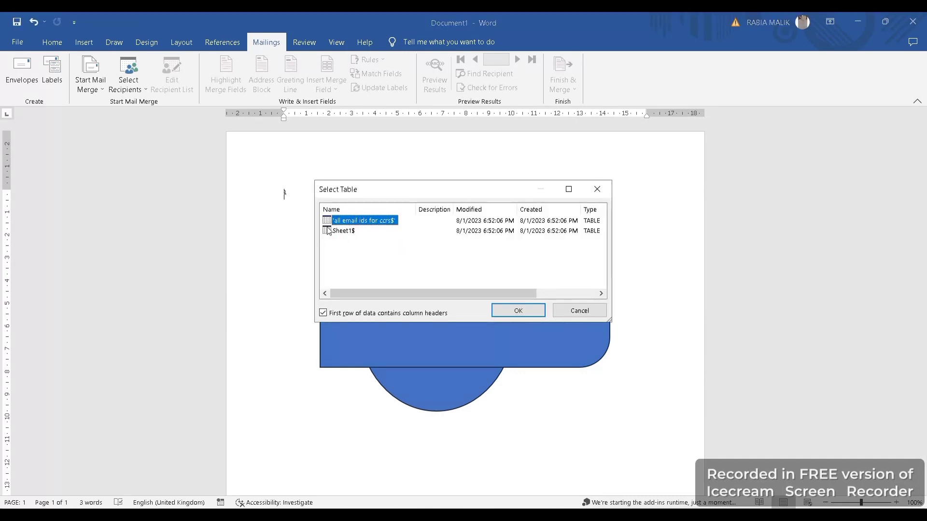
pyautogui.click(343, 231)
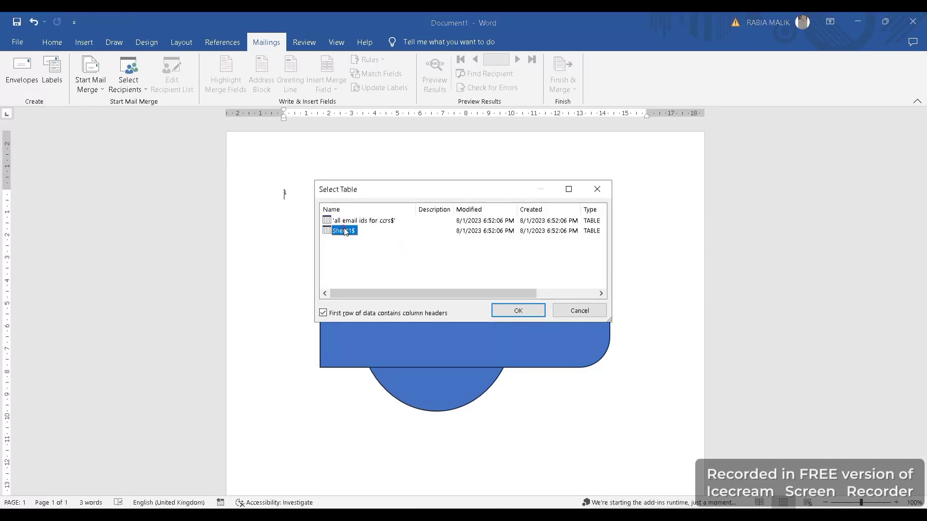
pyautogui.click(513, 312)
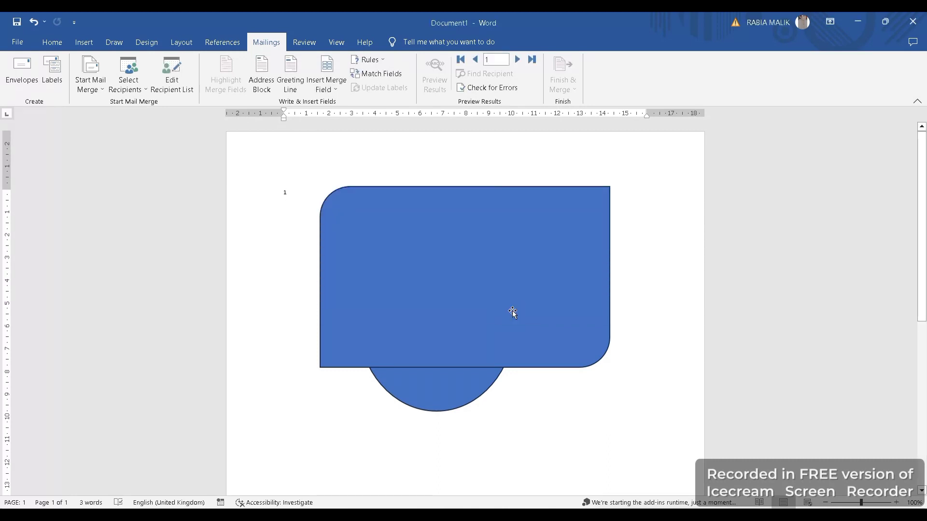
# Scroll through the student names in the recipient list, then close it.
pyautogui.click(178, 83)
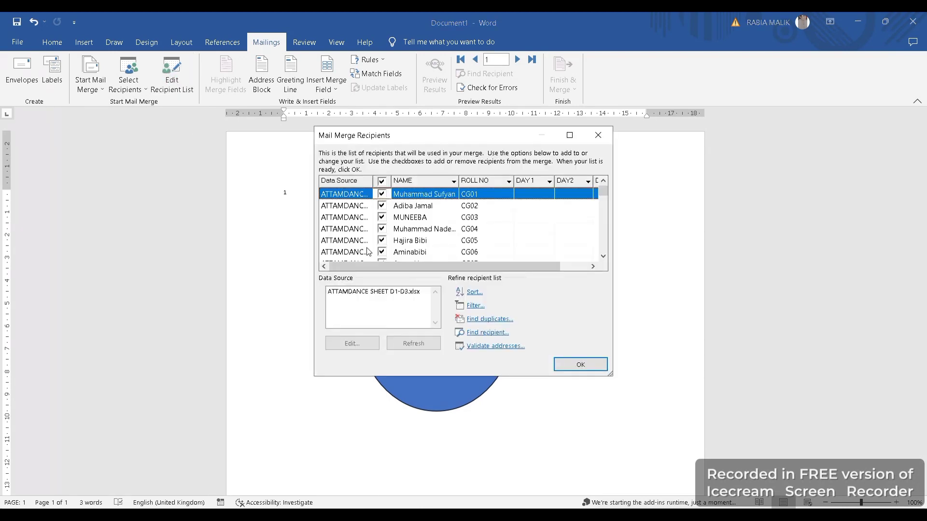
pyautogui.moveTo(439, 214); pyautogui.dragTo(467, 260)
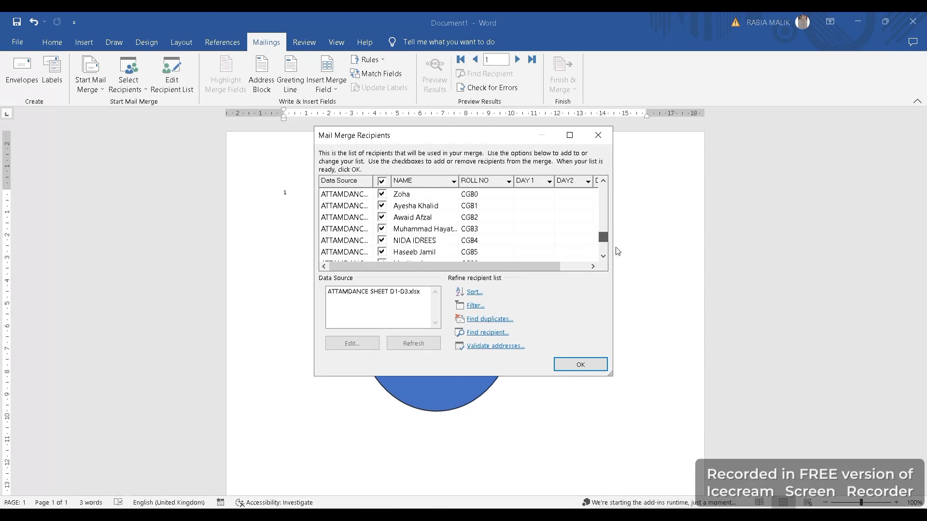
pyautogui.moveTo(604, 193); pyautogui.dragTo(594, 320)
pyautogui.click(562, 365)
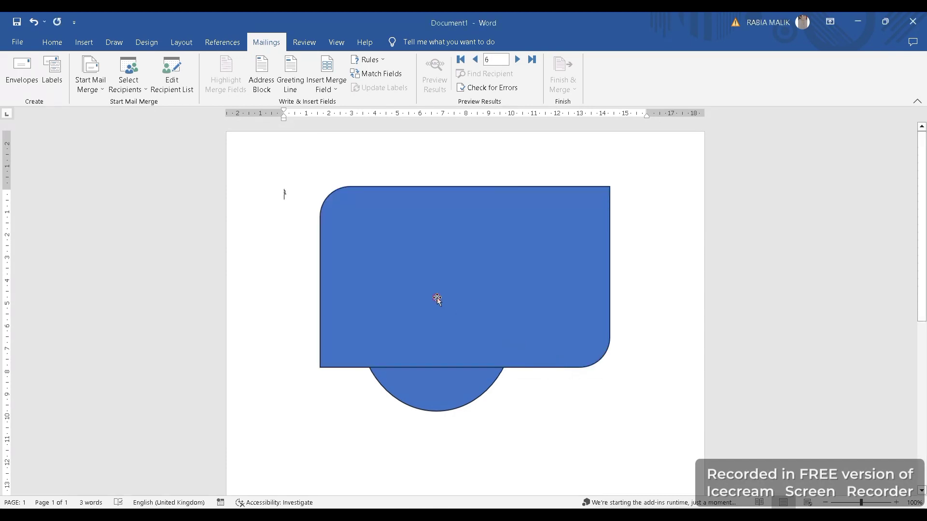
# Nudge the blue rectangle lower, jump the preview to record 10, then return to record 1.
pyautogui.moveTo(437, 300); pyautogui.dragTo(405, 311)
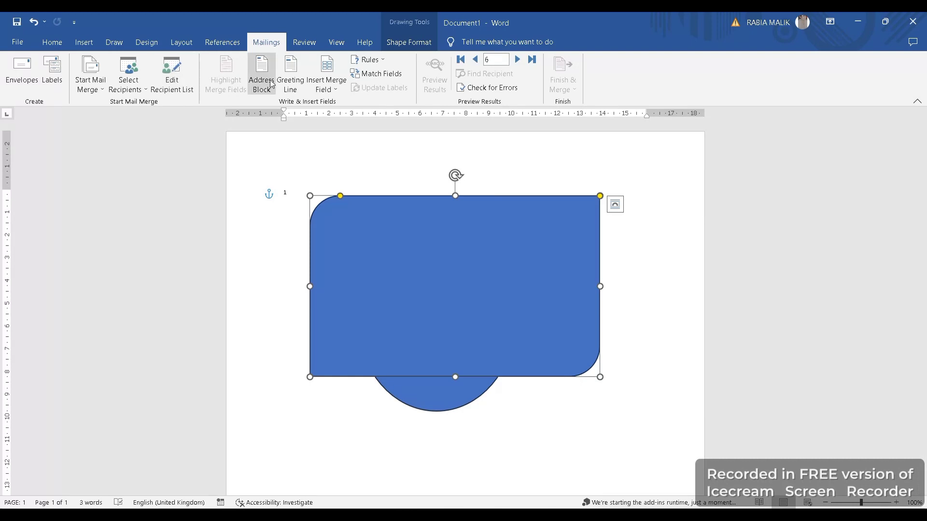
pyautogui.click(507, 60)
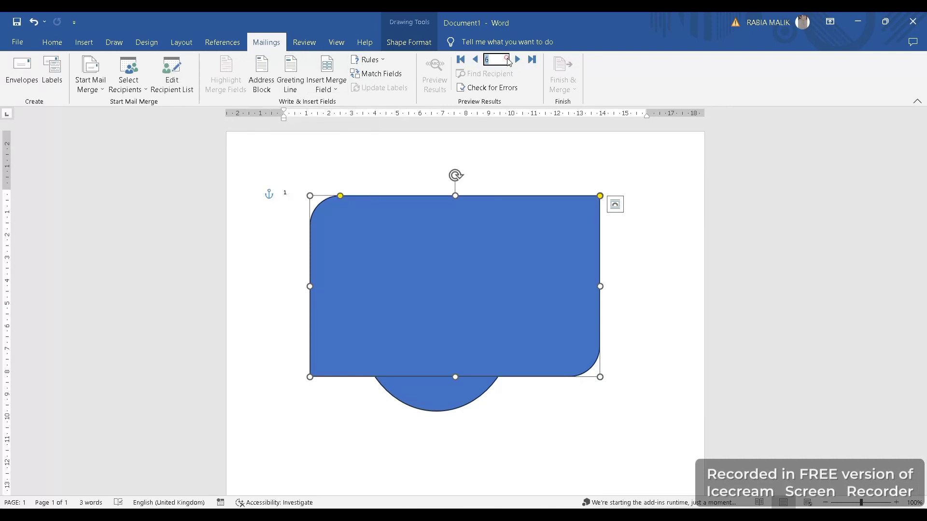
pyautogui.write('10')
pyautogui.press('Return')
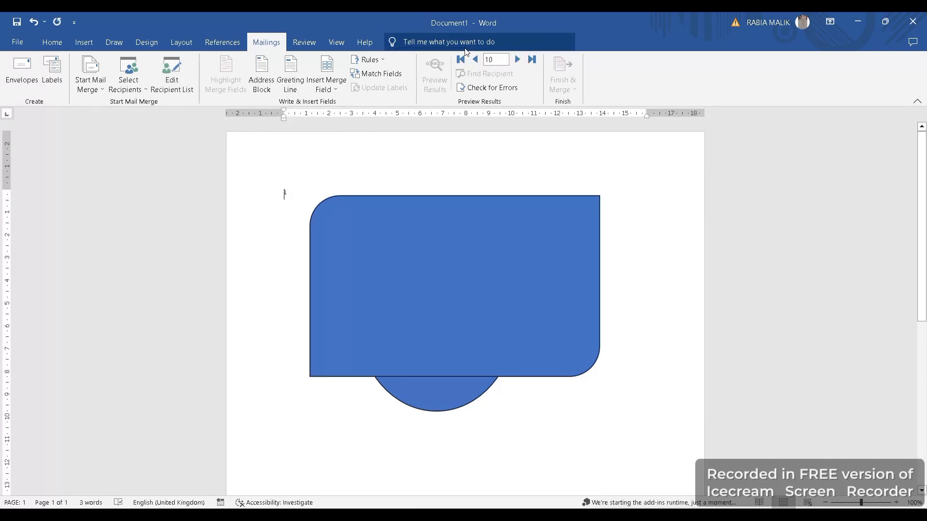
pyautogui.click(475, 60)
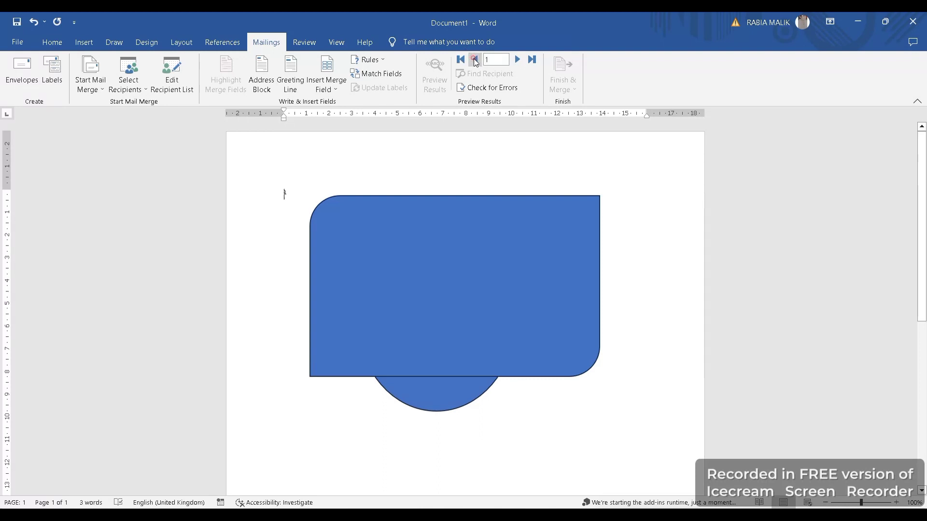
pyautogui.click(476, 60)
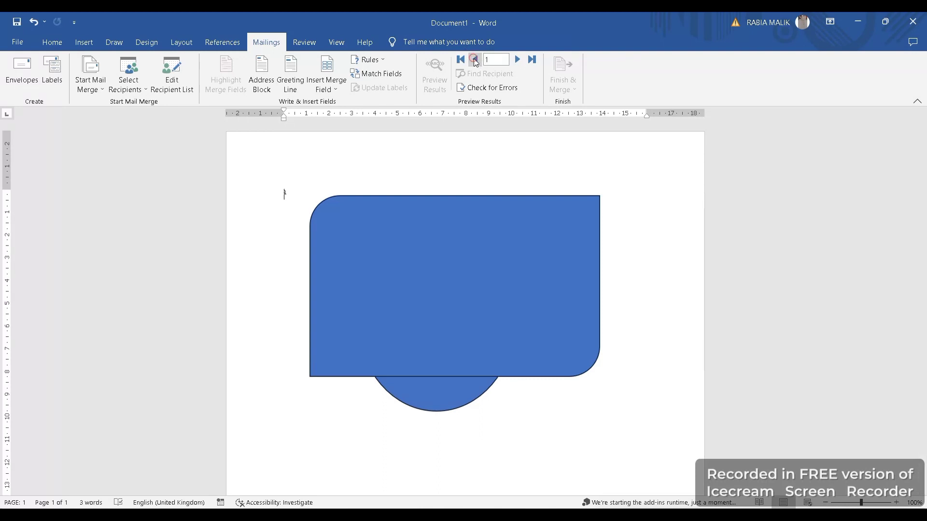
# Insert the ROLL_NO_ merge field and move the blue rectangle lower under the half-circle.
pyautogui.click(327, 83)
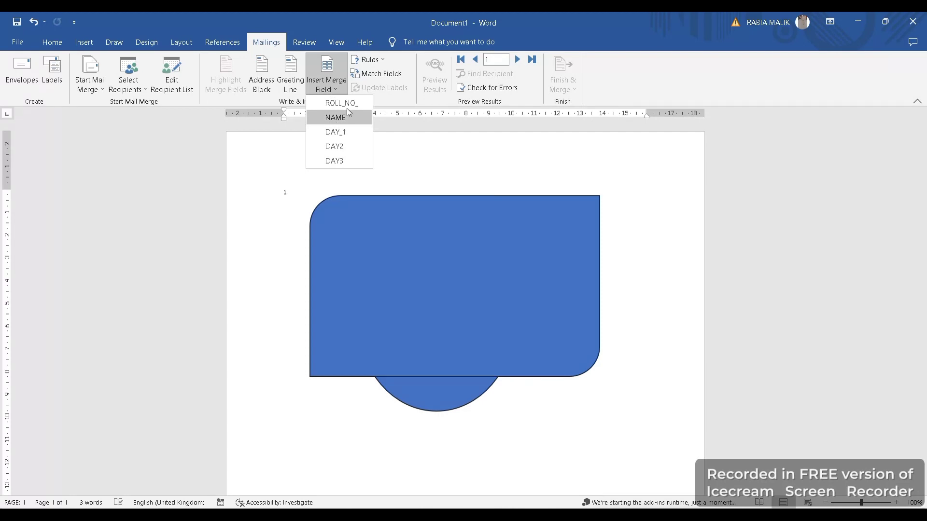
pyautogui.click(346, 104)
pyautogui.moveTo(367, 240)
pyautogui.mouseDown()
pyautogui.moveTo(373, 334)
pyautogui.moveTo(350, 325)
pyautogui.mouseUp()
pyautogui.click(340, 218)
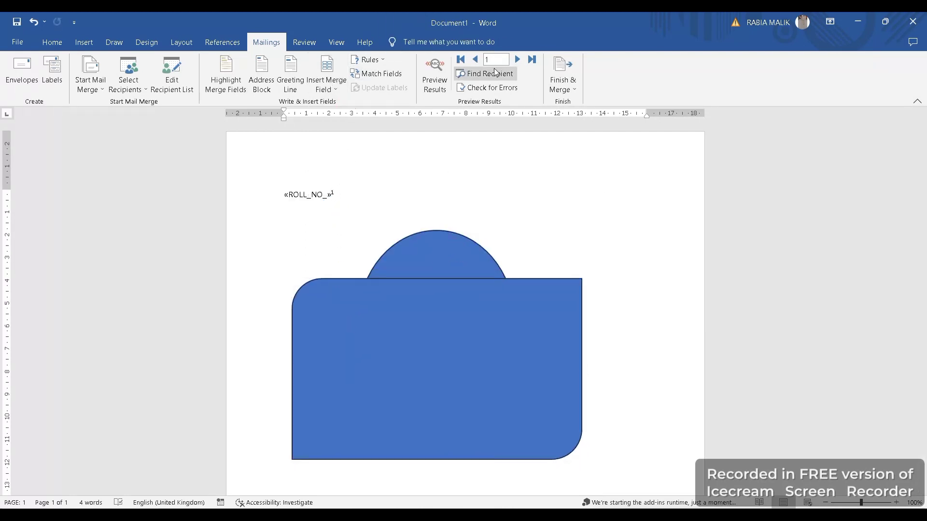
pyautogui.click(517, 60)
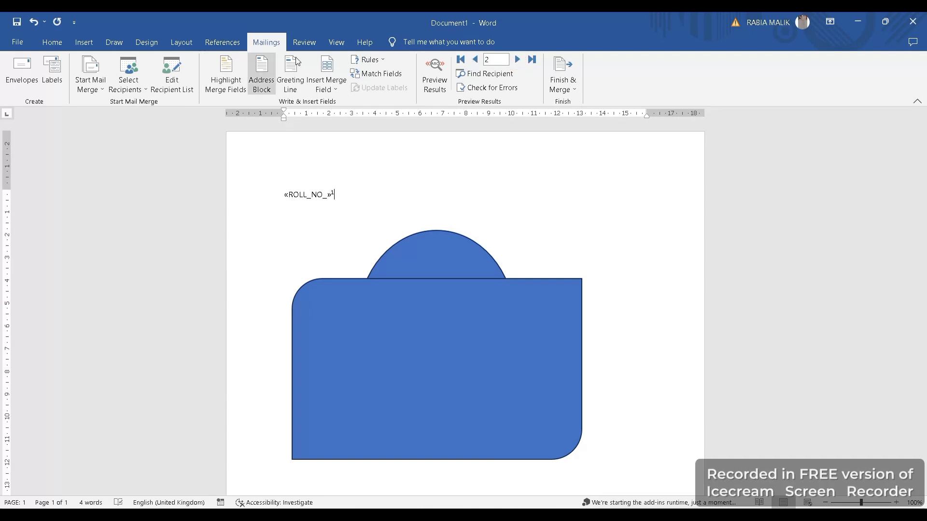
# Add NAME, DAY_1, DAY2 and DAY3 merge fields, then select all and delete the field line.
pyautogui.click(327, 83)
pyautogui.click(340, 118)
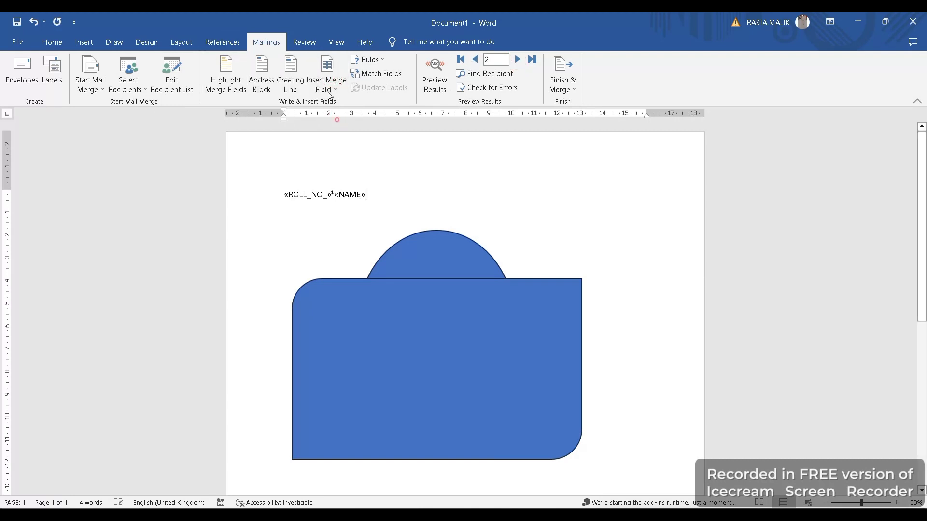
pyautogui.click(331, 87)
pyautogui.click(338, 132)
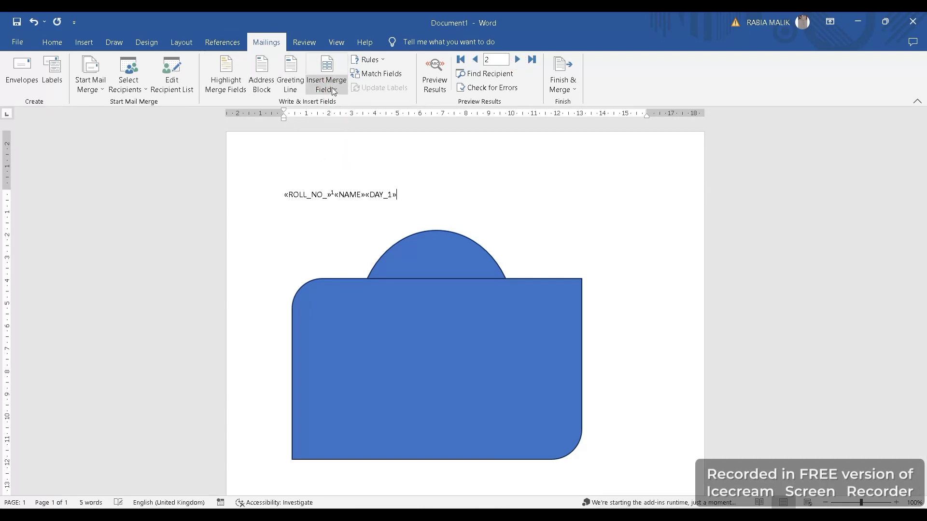
pyautogui.click(327, 83)
pyautogui.click(335, 146)
pyautogui.click(327, 84)
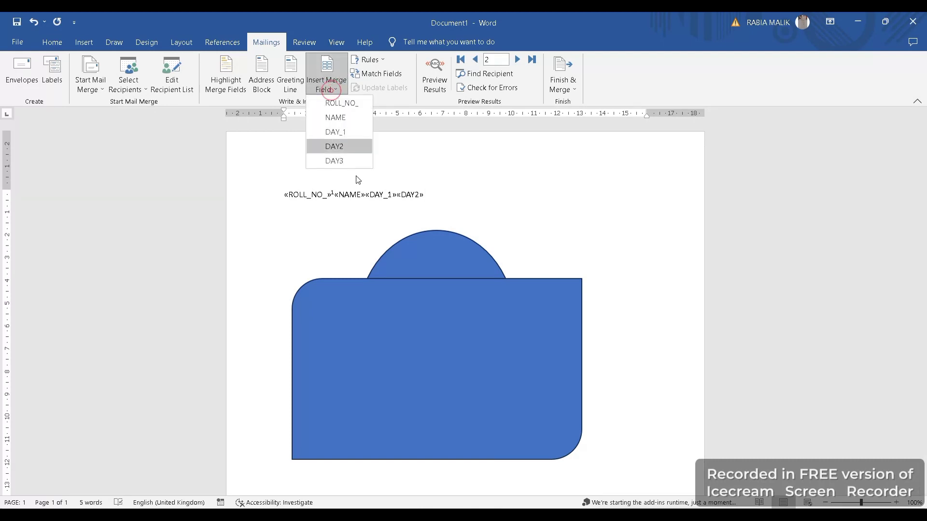
pyautogui.click(347, 158)
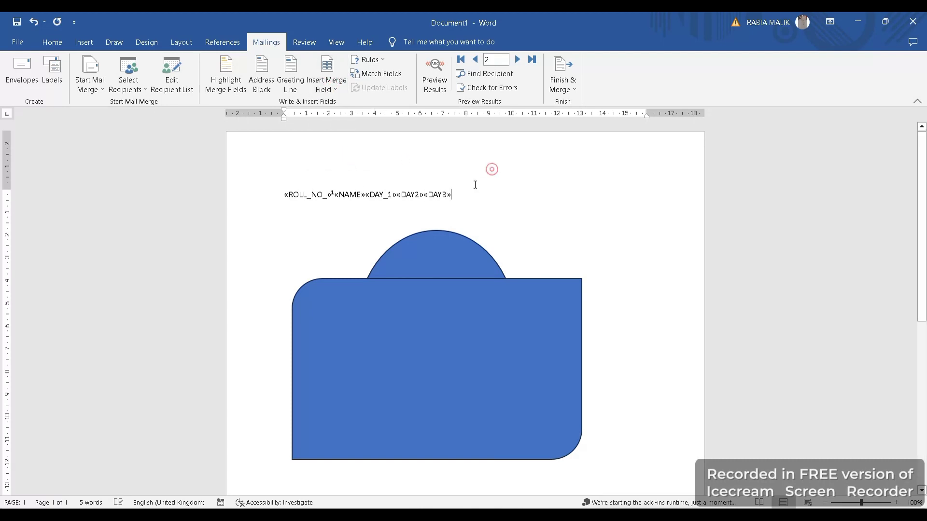
pyautogui.hotkey('ctrl', 'a')
pyautogui.press('BackSpace')
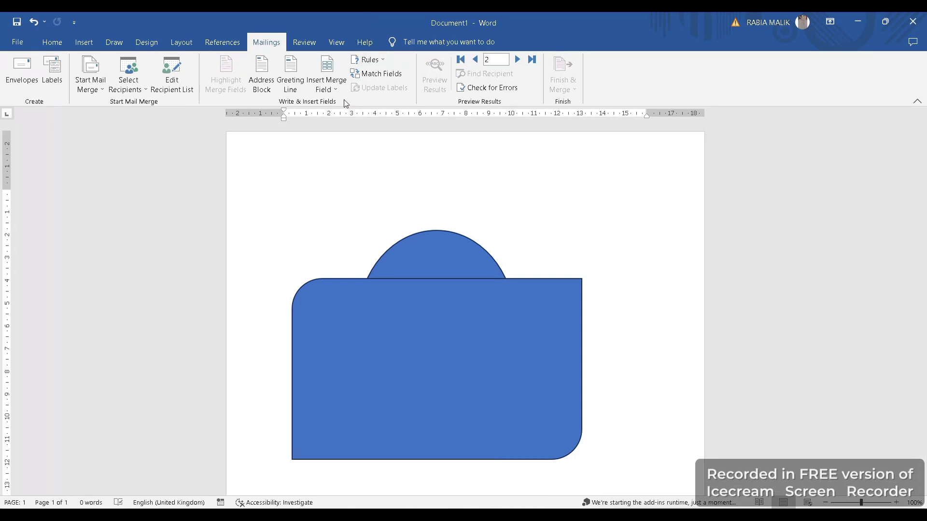
# Browse the Rules and Insert Merge Field lists, and cancel the Greeting Line dialog.
pyautogui.click(369, 60)
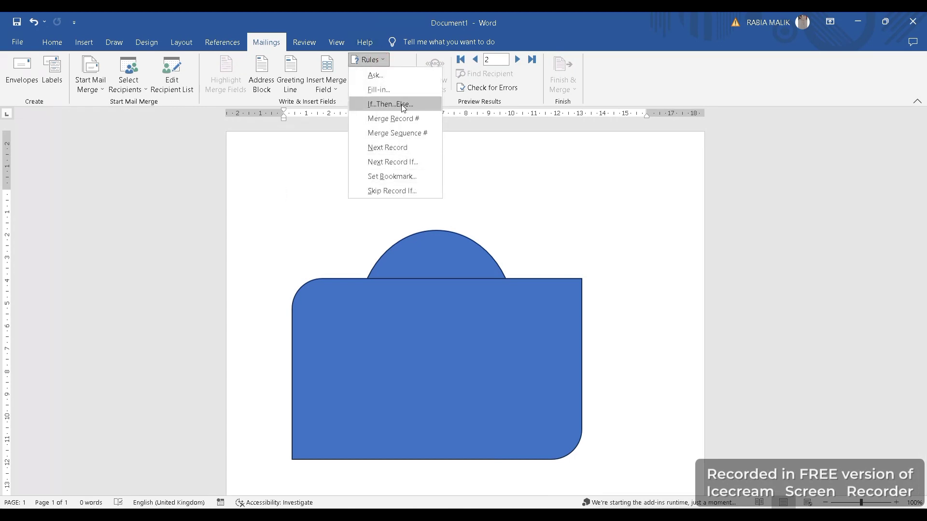
pyautogui.click(315, 191)
pyautogui.click(370, 60)
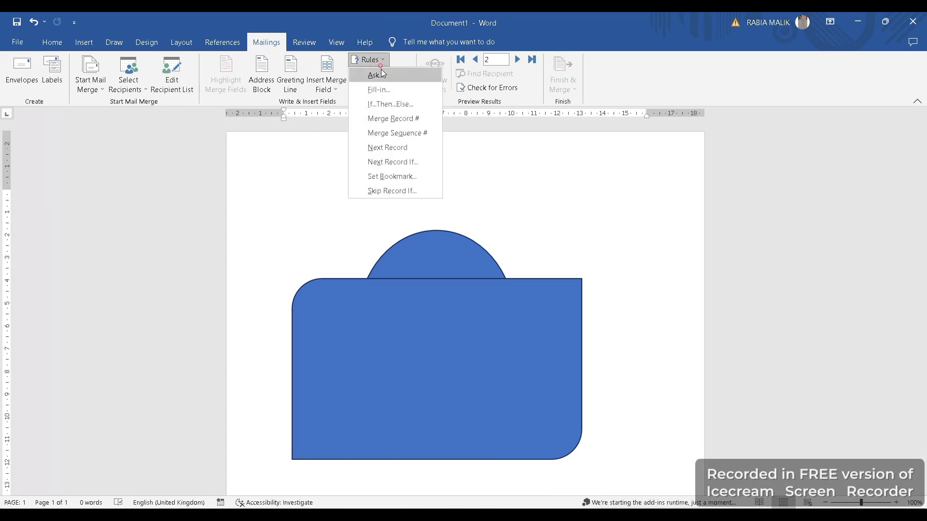
pyautogui.click(296, 172)
pyautogui.click(306, 78)
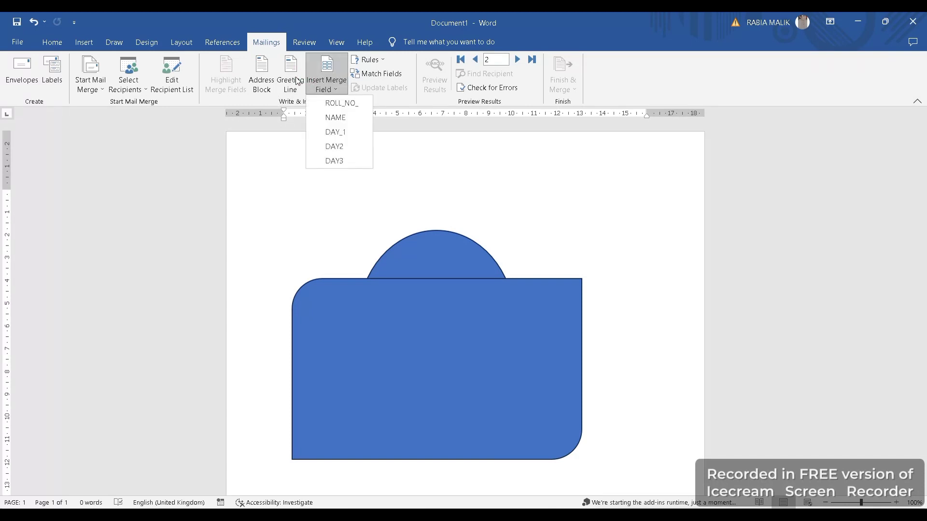
pyautogui.click(296, 80)
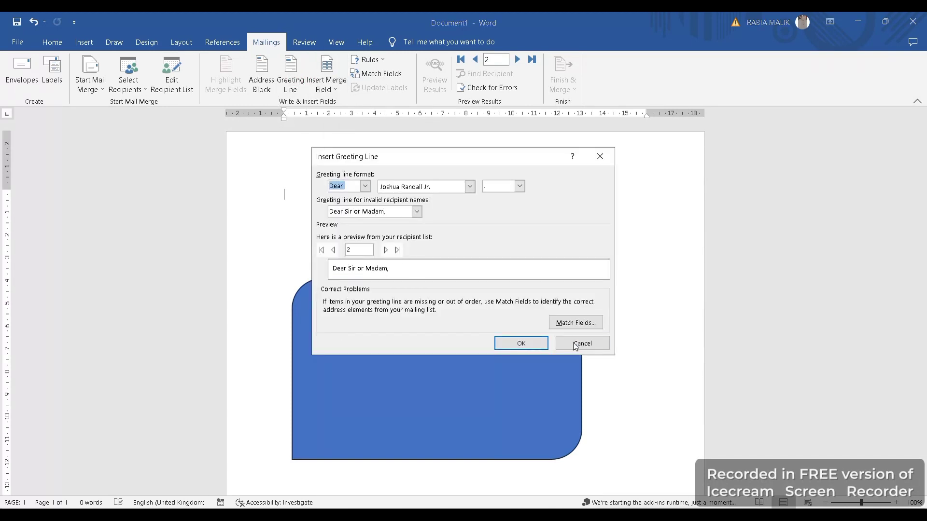
pyautogui.click(594, 344)
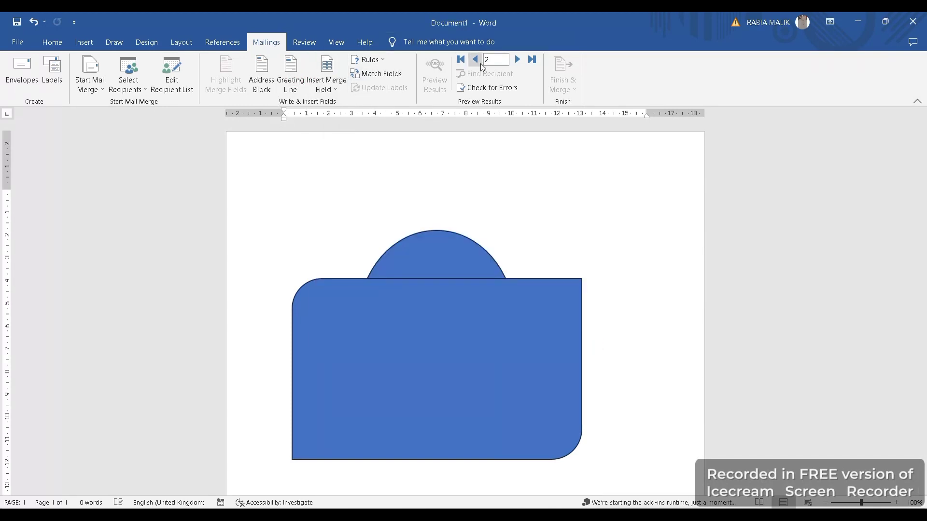
# Advance the merge preview to record 12 and run Check for Errors.
pyautogui.click(519, 59)
pyautogui.click(519, 60)
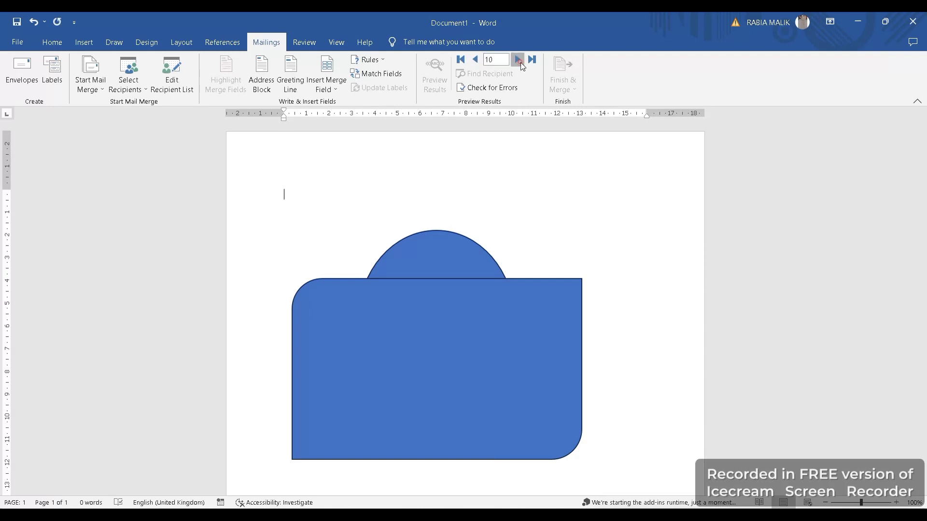
pyautogui.click(518, 59)
pyautogui.click(502, 89)
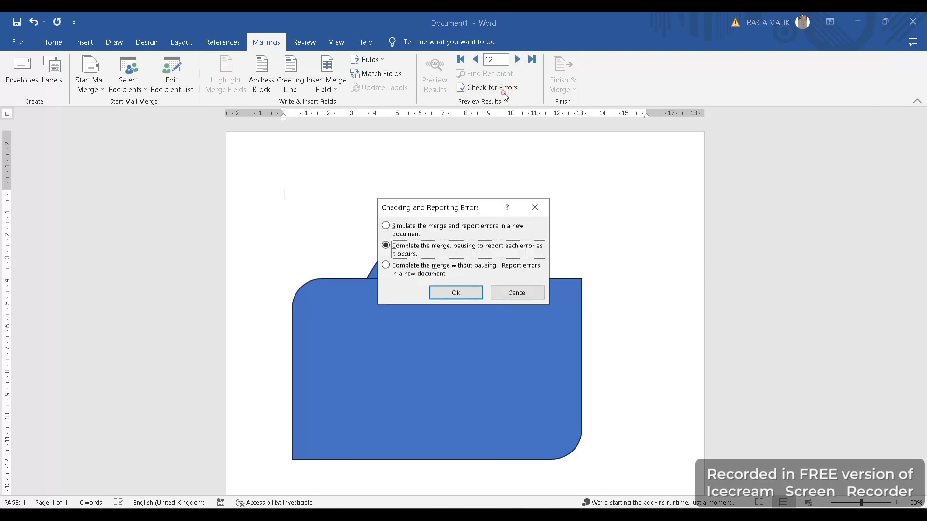
pyautogui.click(459, 295)
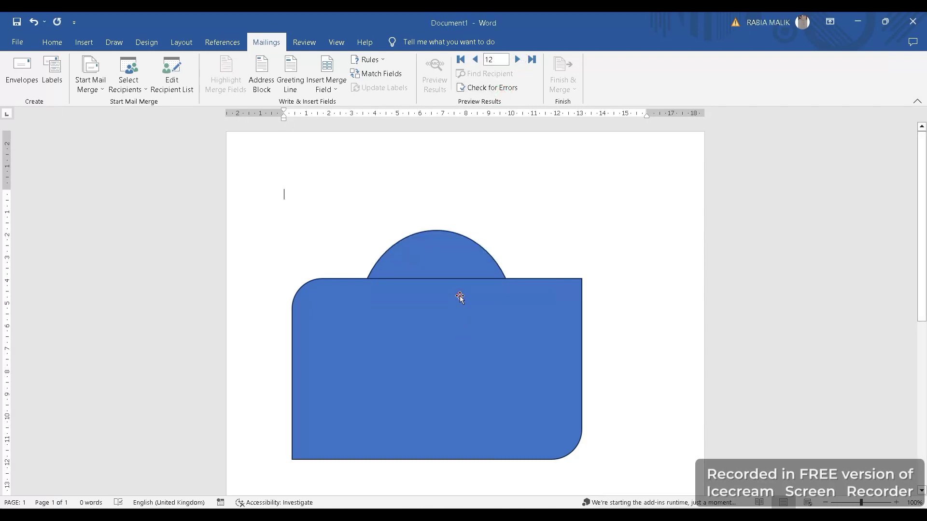
pyautogui.click(296, 37)
# Delete the blue rectangle and the circle behind it, leaving the page blank.
pyautogui.click(439, 372)
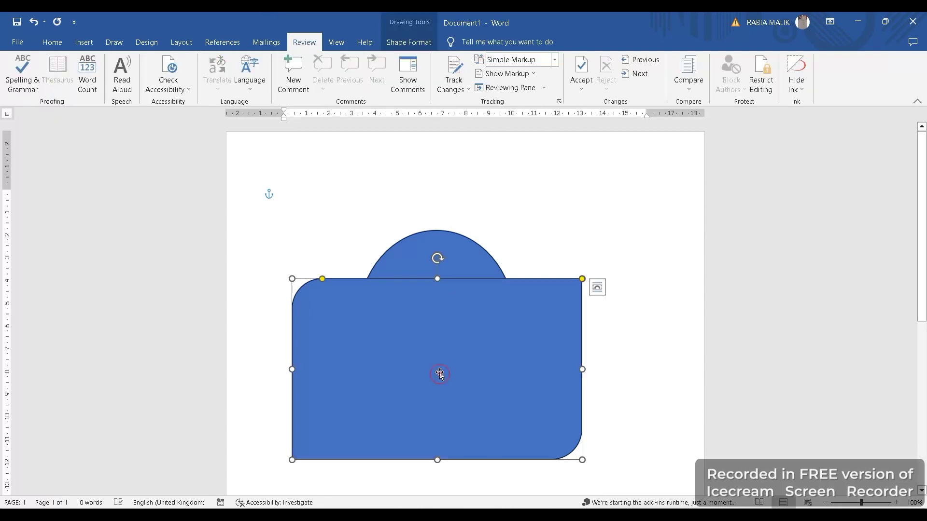
pyautogui.press('Delete')
pyautogui.click(438, 372)
pyautogui.press('Delete')
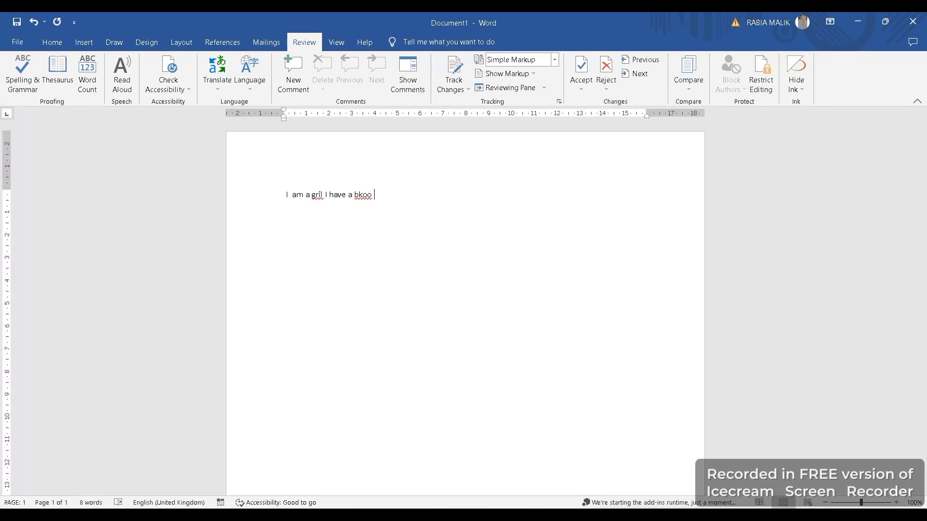
# Run Spelling & Grammar, accepting girl, book and the 'I am' spacing fix.
pyautogui.click(12, 82)
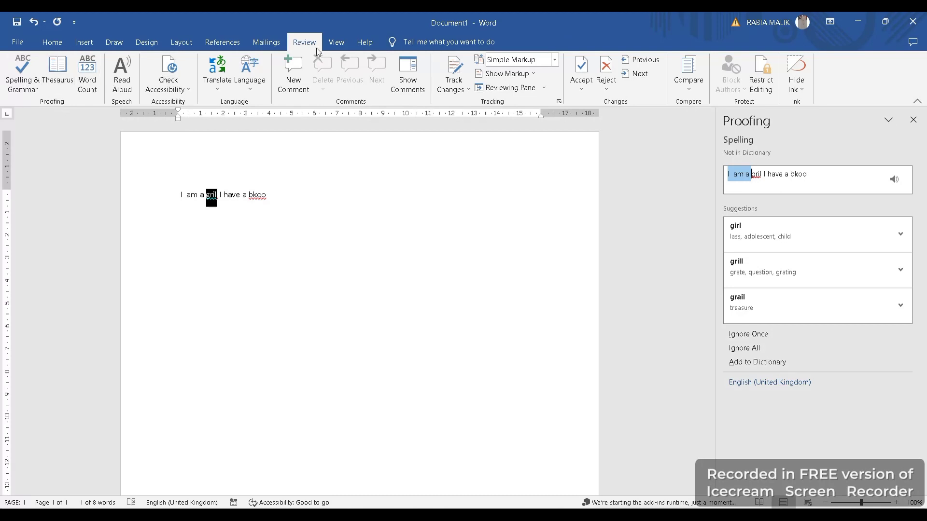
pyautogui.click(763, 247)
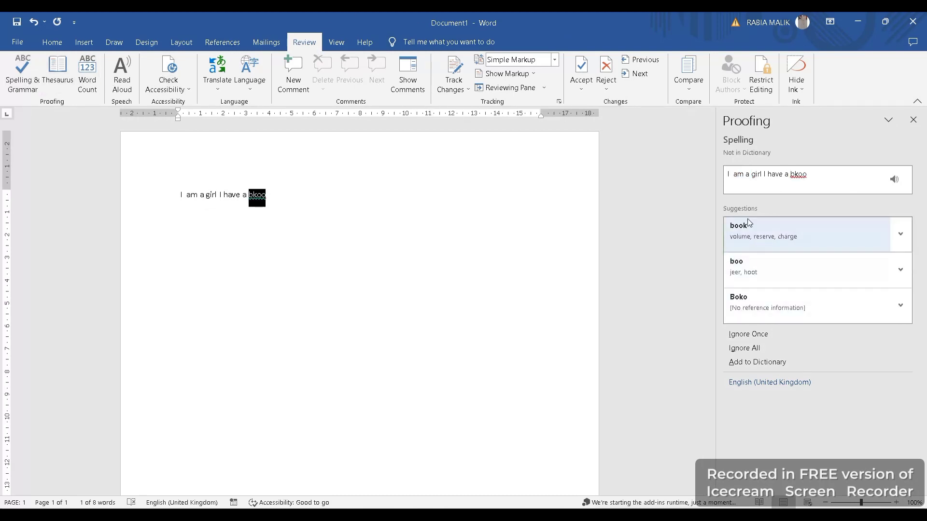
pyautogui.click(750, 229)
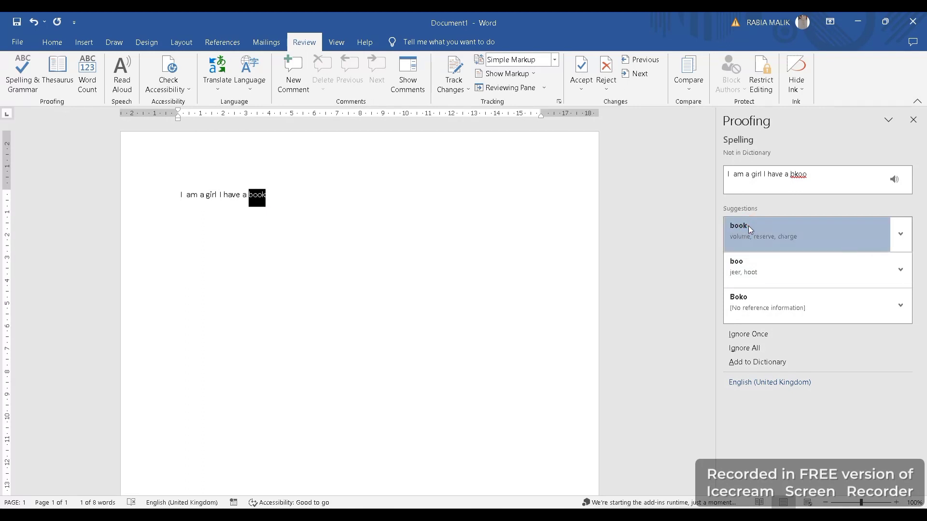
pyautogui.click(243, 231)
pyautogui.click(163, 199)
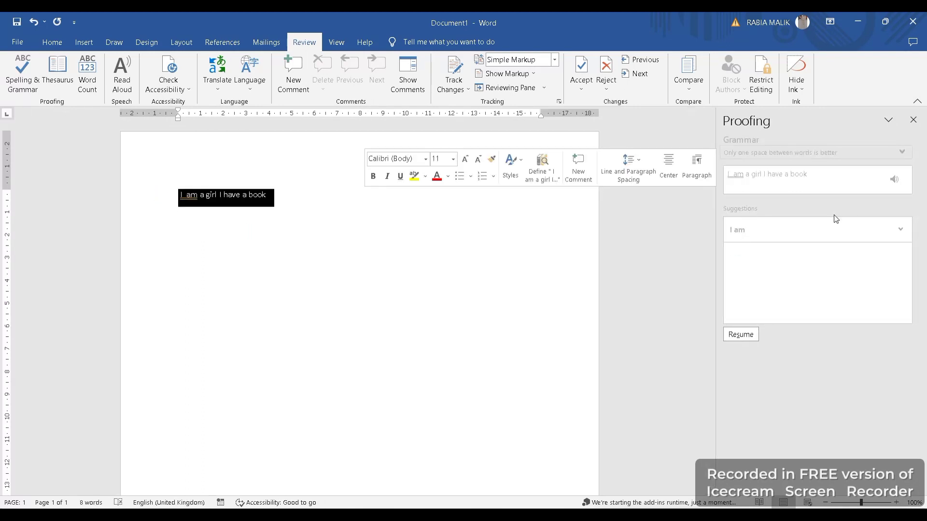
pyautogui.click(741, 336)
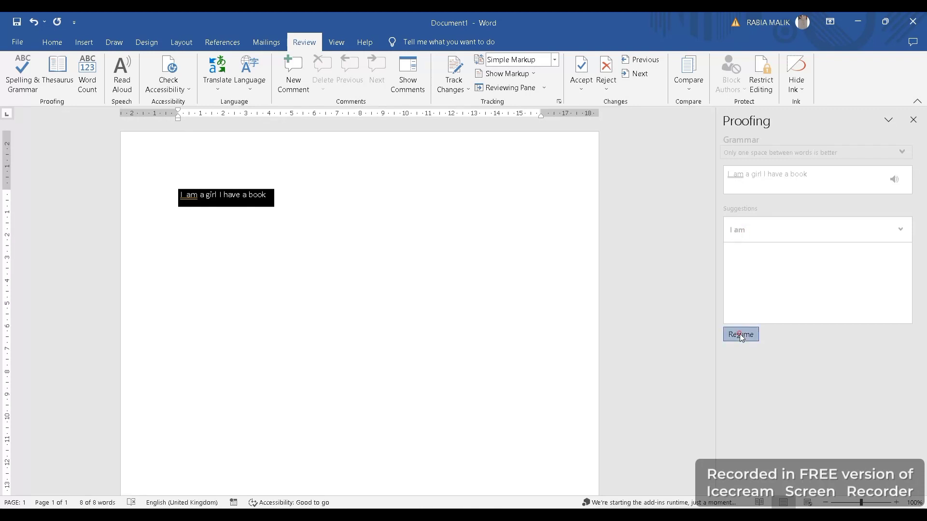
pyautogui.click(738, 230)
pyautogui.click(444, 300)
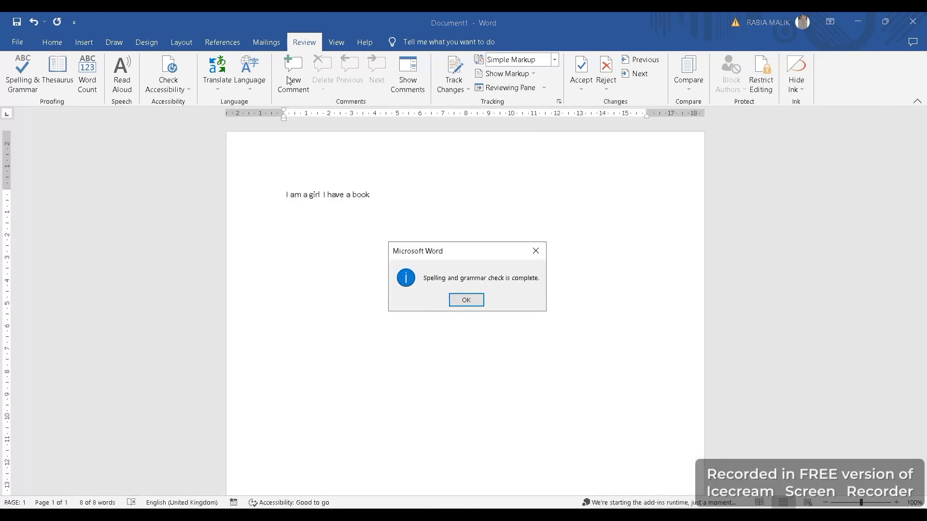
pyautogui.click(465, 301)
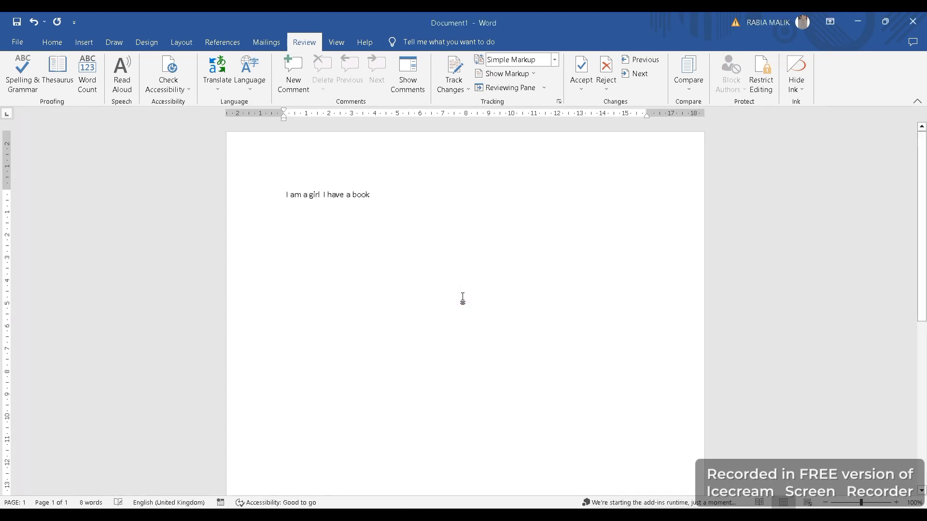
pyautogui.click(56, 81)
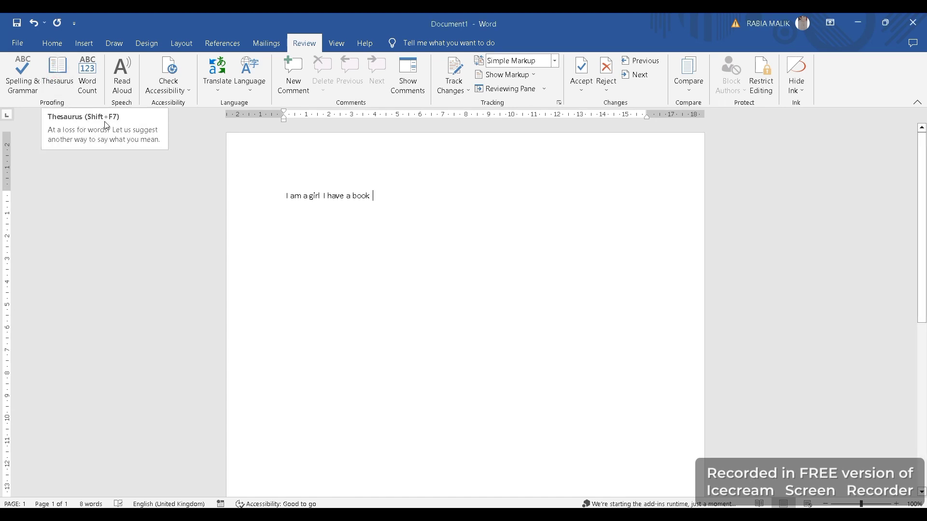
pyautogui.click(57, 72)
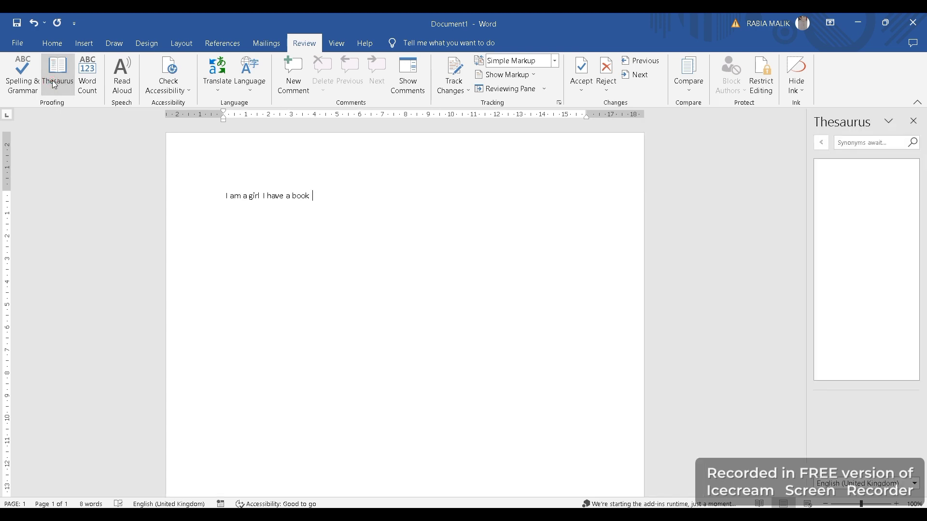
pyautogui.click(857, 145)
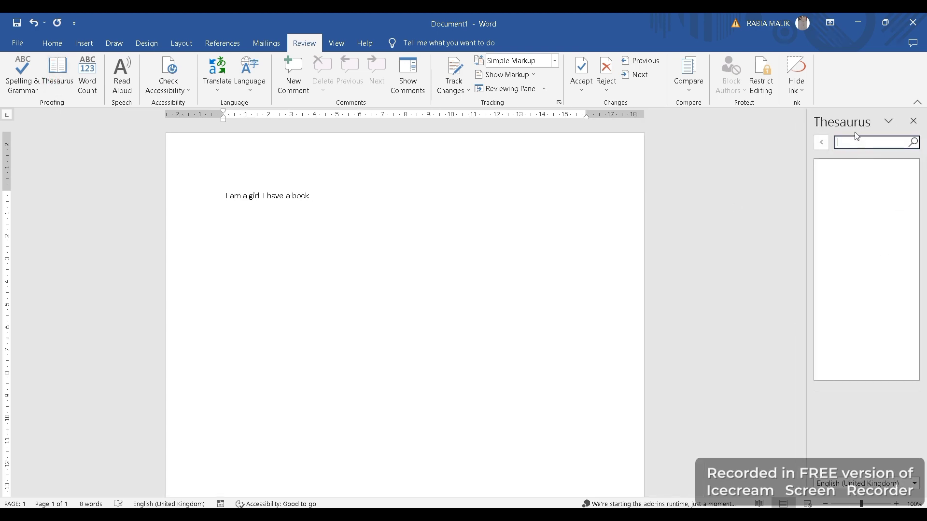
pyautogui.write('girl')
pyautogui.press('Return')
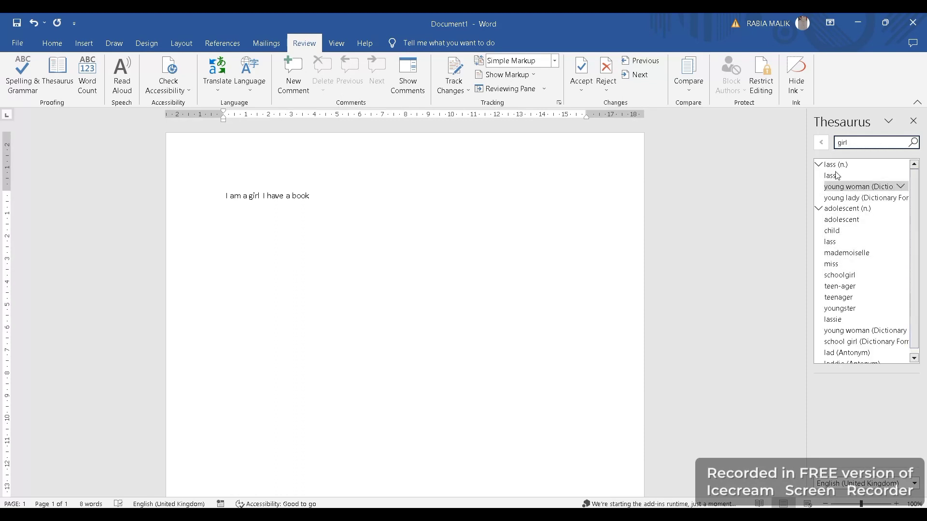
pyautogui.moveTo(911, 179); pyautogui.dragTo(914, 185)
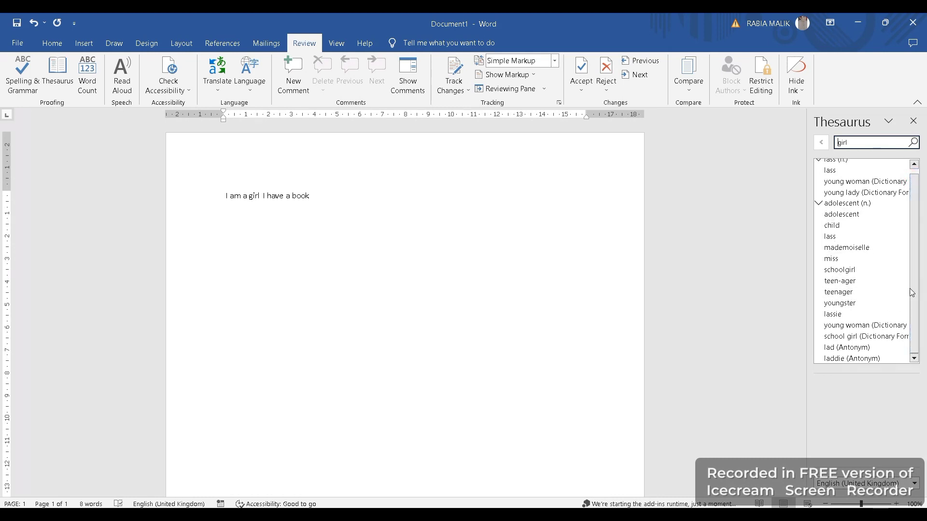
pyautogui.click(842, 337)
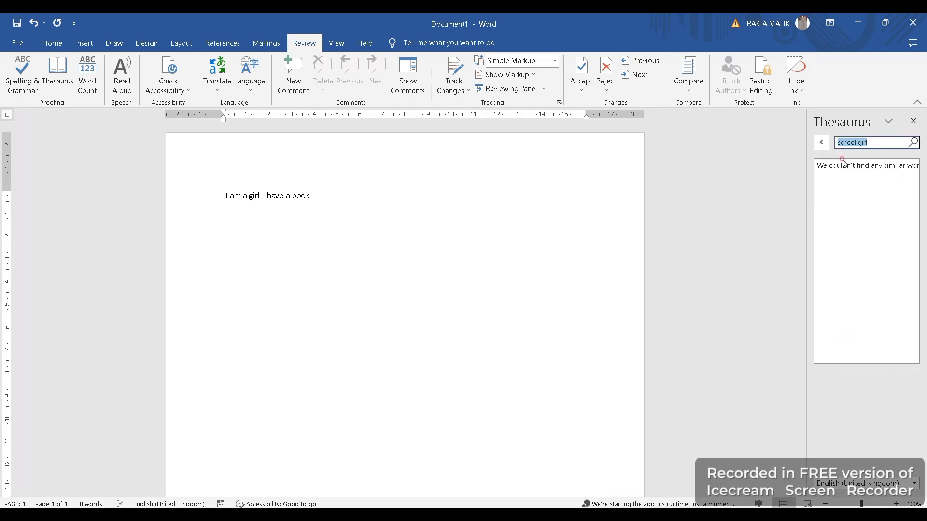
pyautogui.click(875, 142)
pyautogui.write('boy')
pyautogui.press('Return')
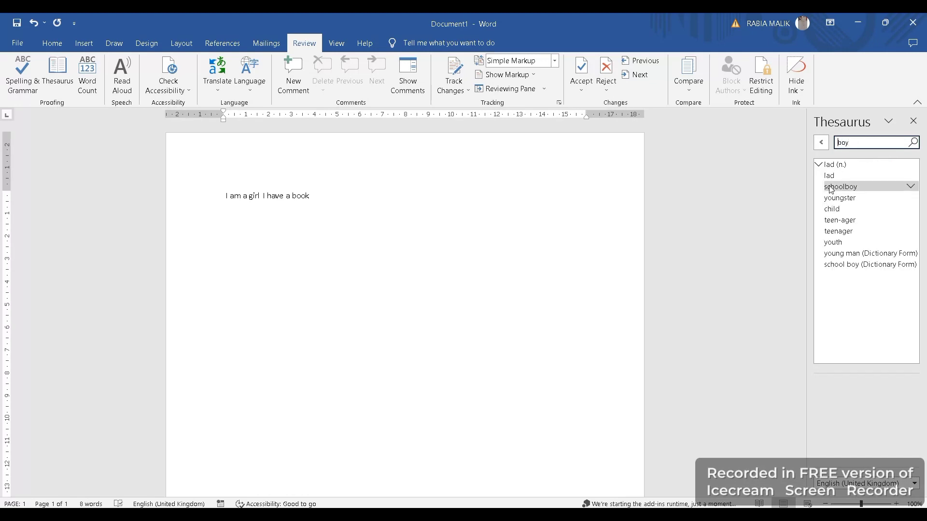
pyautogui.click(830, 176)
pyautogui.click(831, 182)
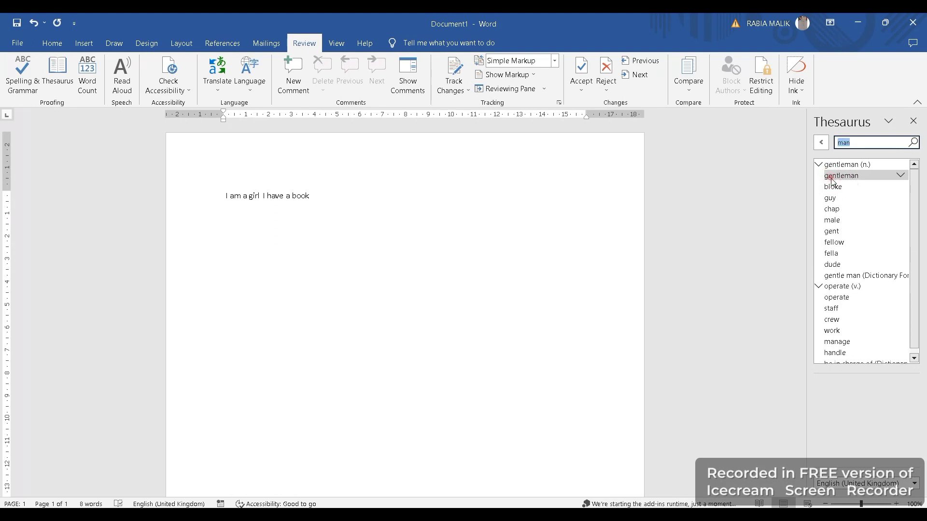
pyautogui.click(830, 181)
pyautogui.click(831, 182)
pyautogui.click(831, 181)
pyautogui.click(831, 181)
pyautogui.click(830, 181)
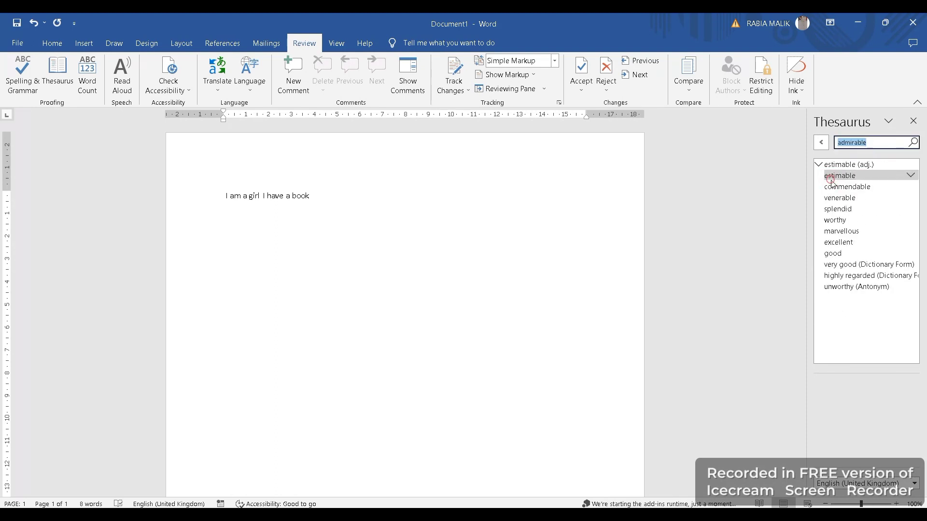
pyautogui.click(830, 180)
pyautogui.click(831, 180)
pyautogui.click(830, 179)
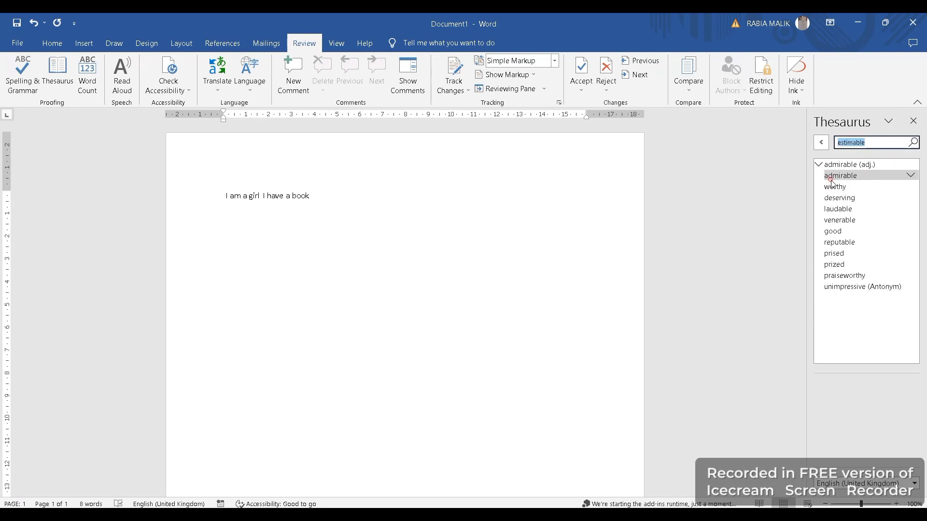
pyautogui.click(830, 179)
pyautogui.click(831, 179)
pyautogui.click(913, 118)
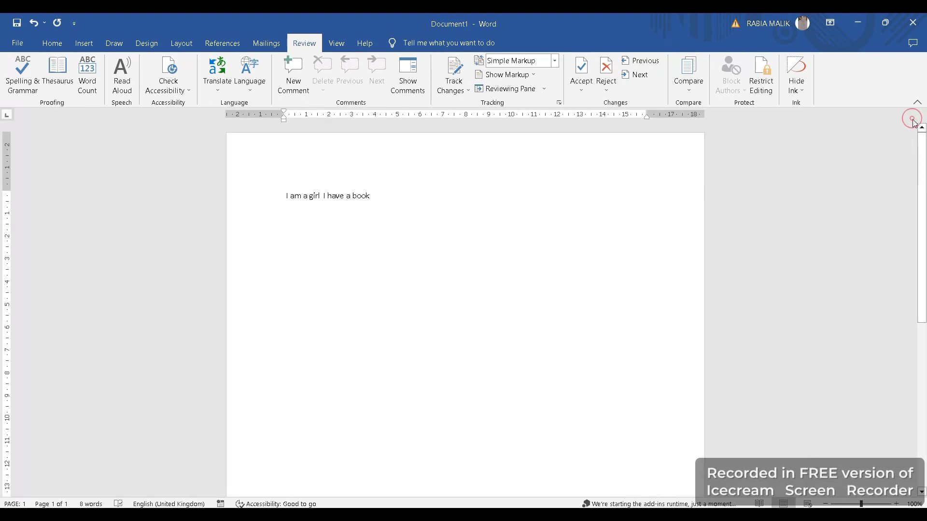
pyautogui.click(91, 86)
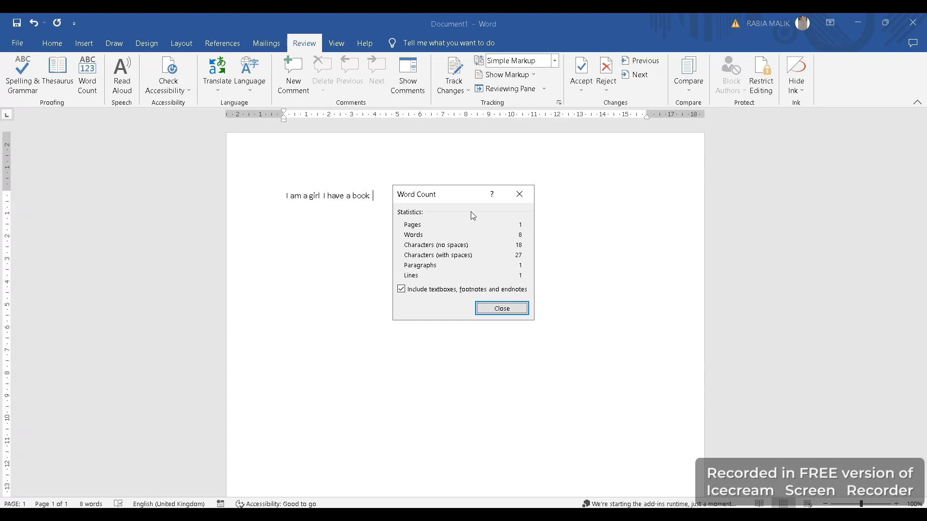
pyautogui.click(511, 217)
pyautogui.click(498, 308)
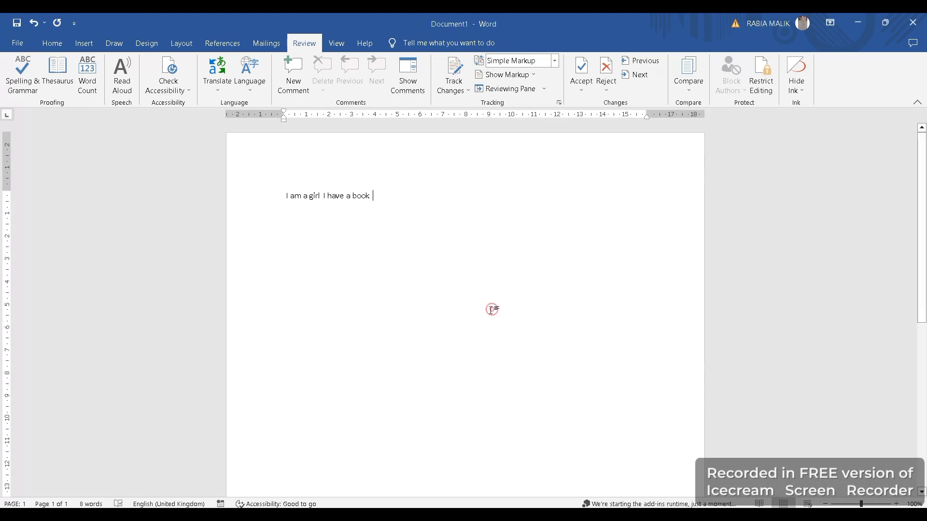
# Start Read Aloud and play the selected sentence.
pyautogui.click(130, 76)
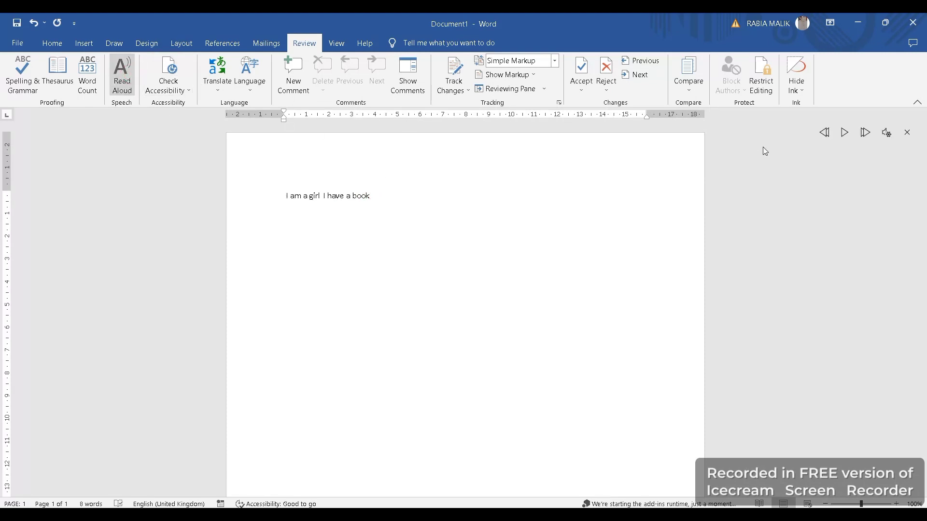
pyautogui.click(886, 133)
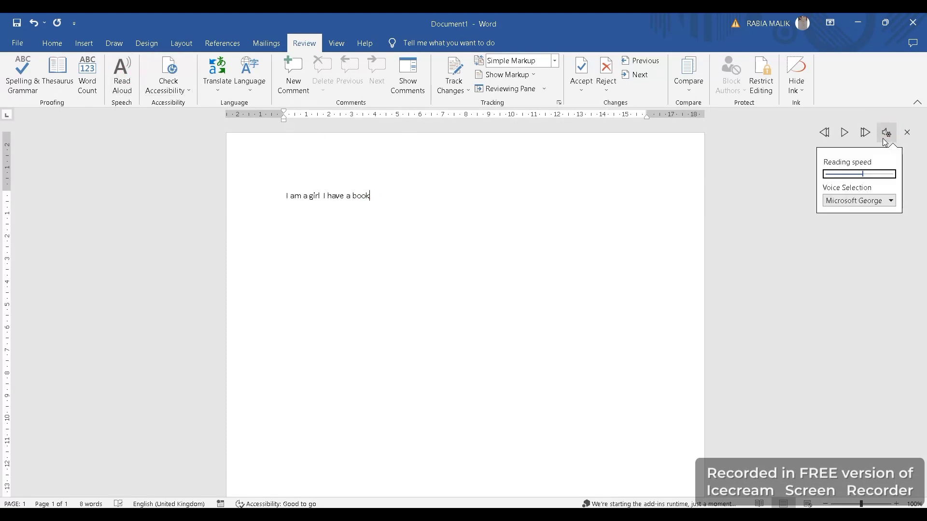
pyautogui.click(853, 138)
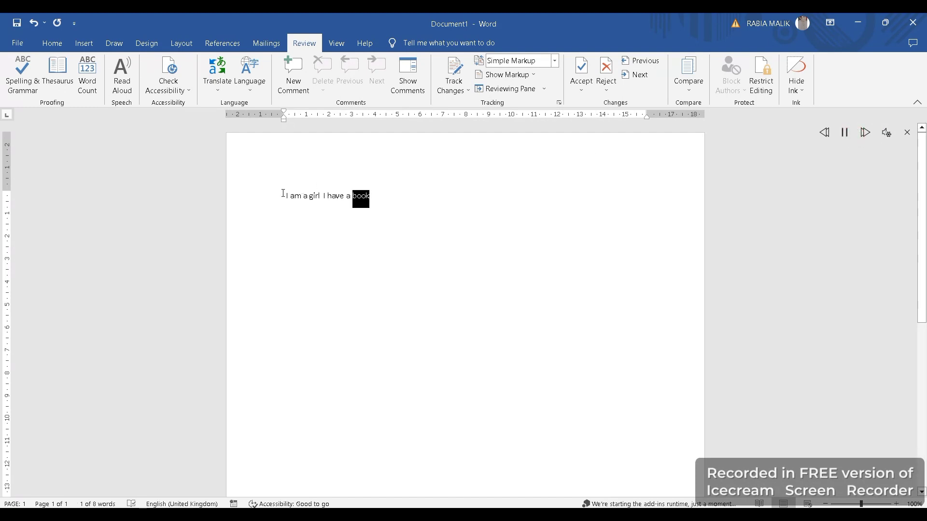
pyautogui.moveTo(281, 194); pyautogui.dragTo(430, 200)
pyautogui.click(849, 133)
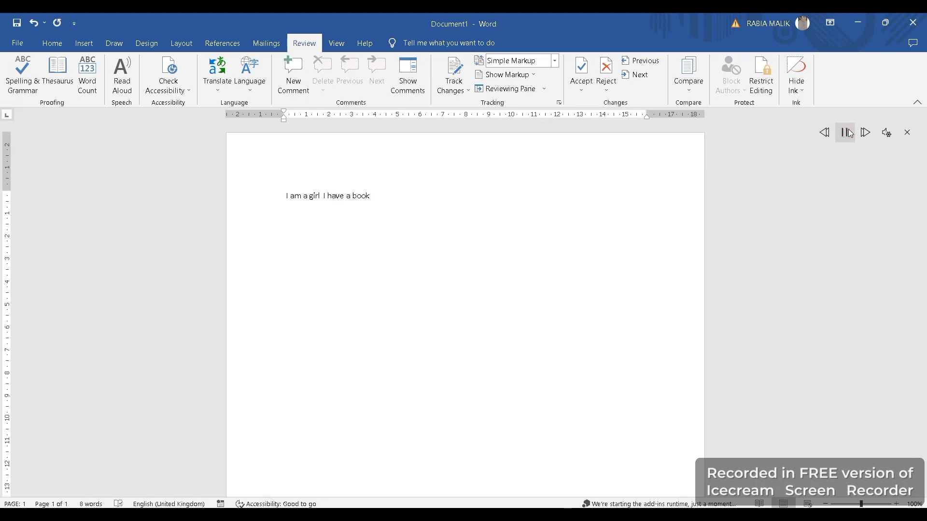
pyautogui.click(284, 199)
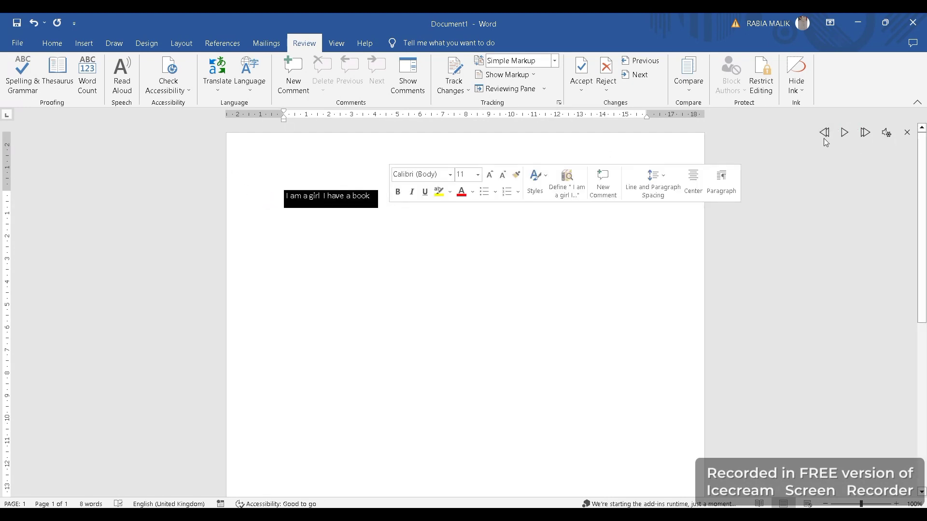
pyautogui.click(844, 133)
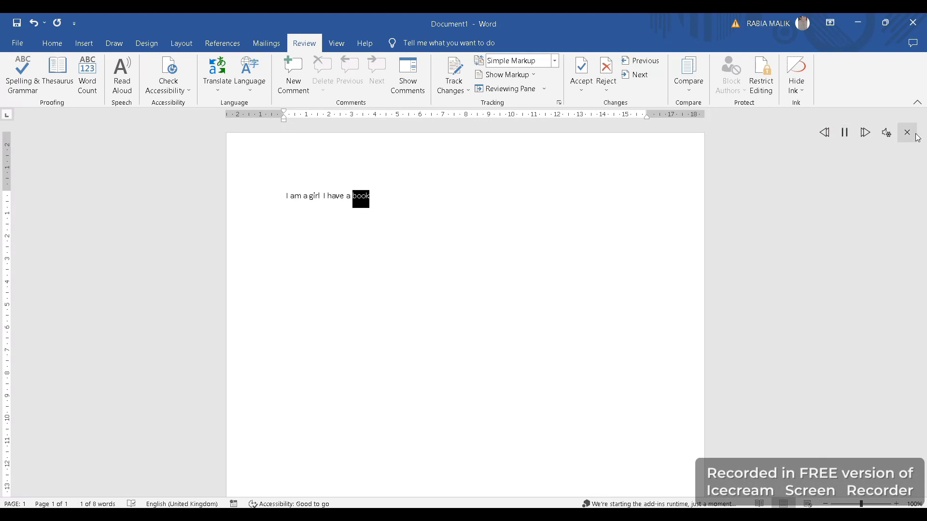
# Switch the reading voice to Microsoft Hazel and replay the sentence.
pyautogui.click(888, 134)
pyautogui.click(850, 203)
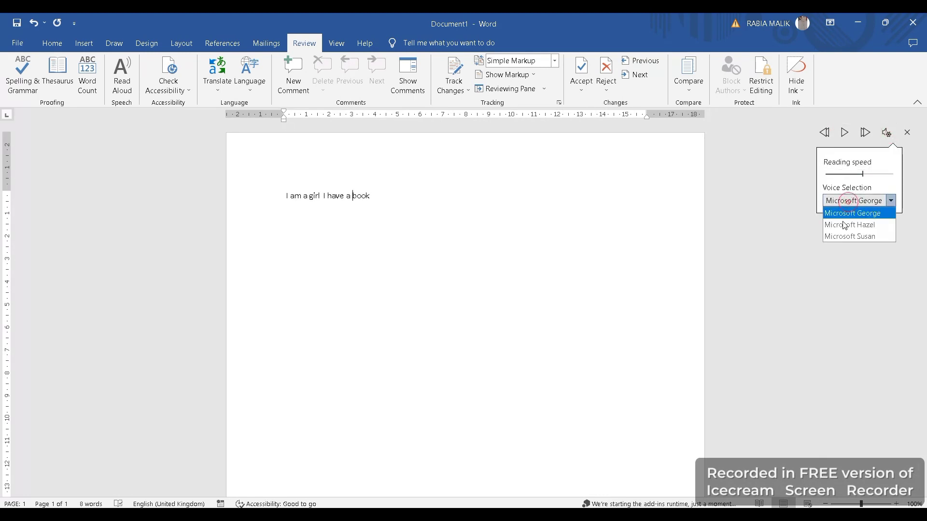
pyautogui.click(843, 223)
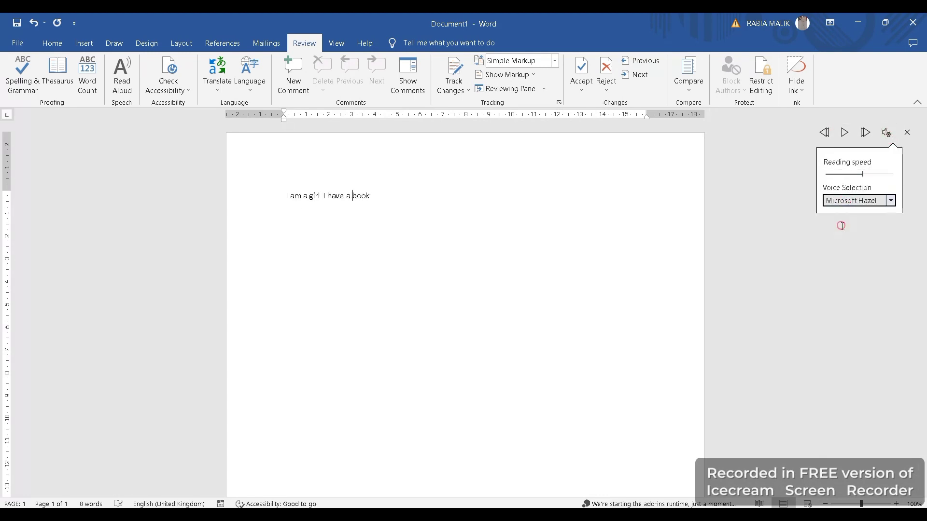
pyautogui.click(285, 195)
pyautogui.click(843, 131)
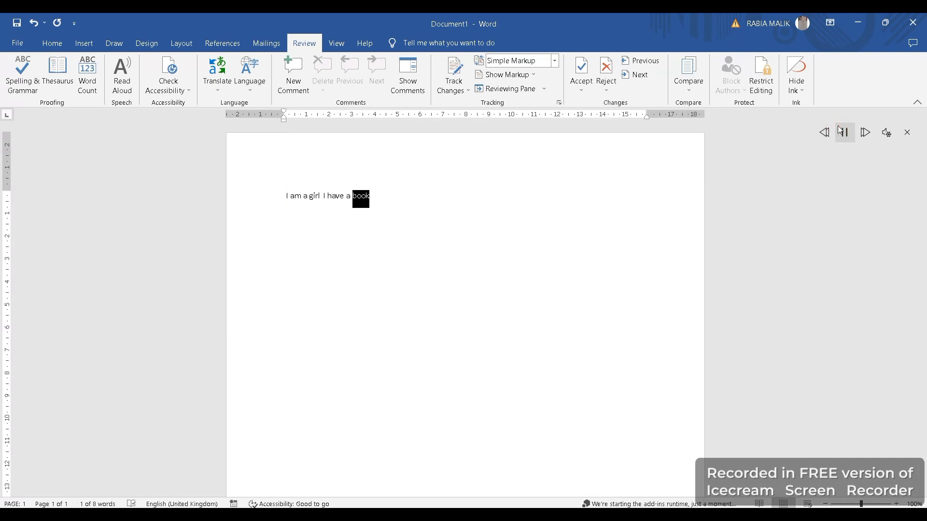
# Open the Translator pane through Translate > Translate Selection.
pyautogui.click(168, 83)
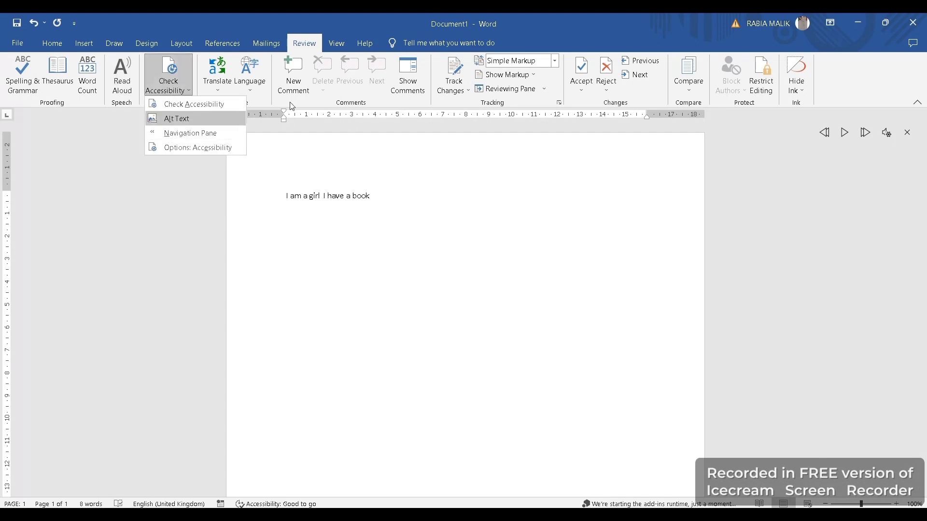
pyautogui.click(283, 151)
pyautogui.click(222, 76)
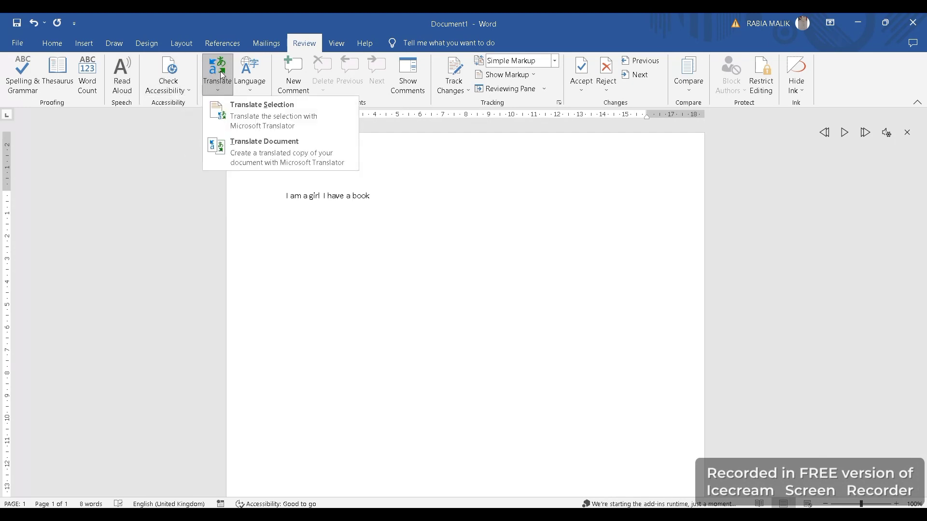
pyautogui.click(274, 124)
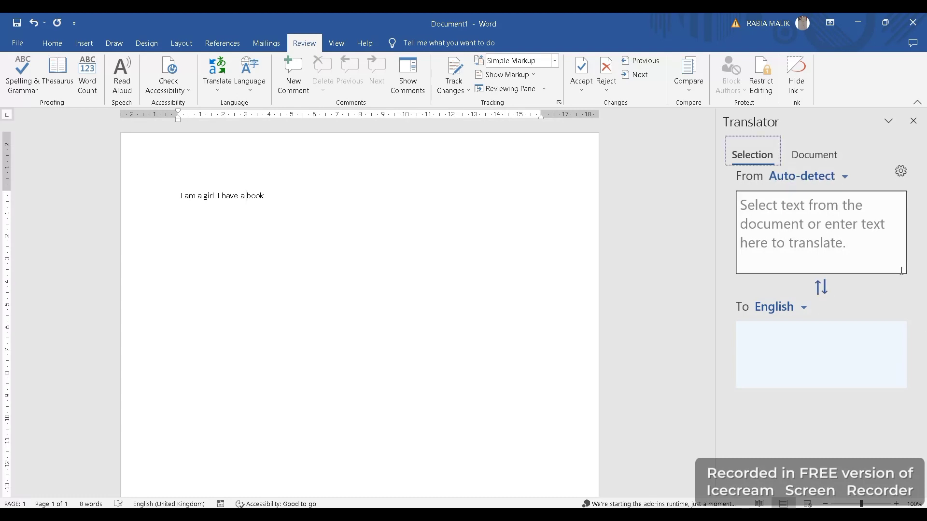
# Select the sentence 'I am a girl I have a book' for translation.
pyautogui.click(839, 242)
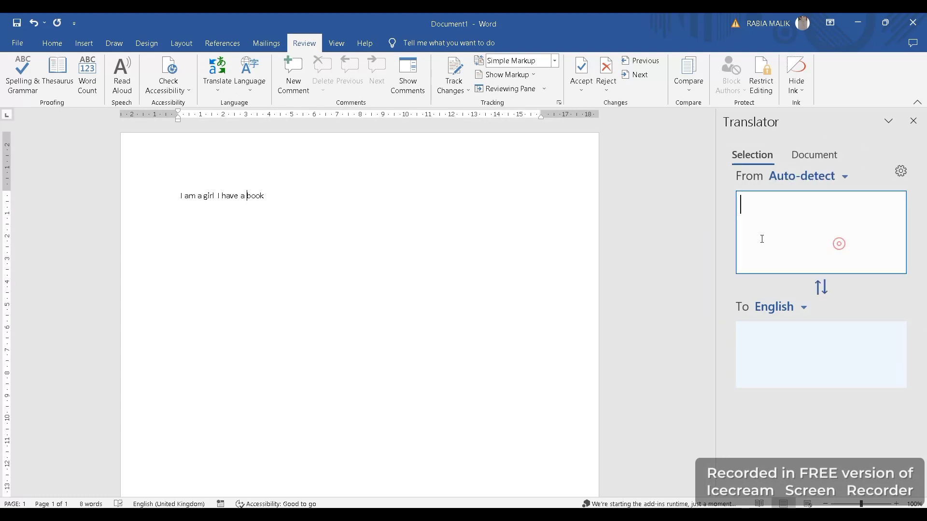
pyautogui.click(769, 212)
pyautogui.click(181, 194)
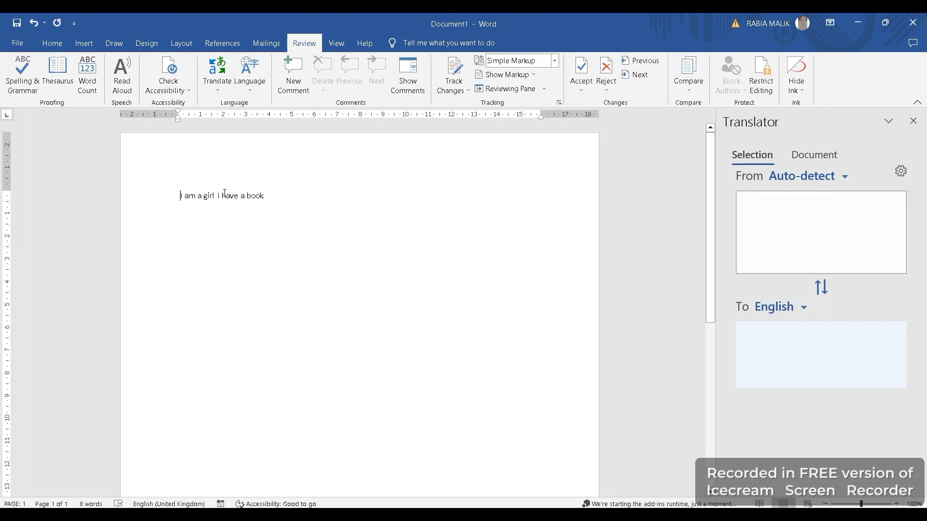
pyautogui.moveTo(181, 194); pyautogui.dragTo(383, 202)
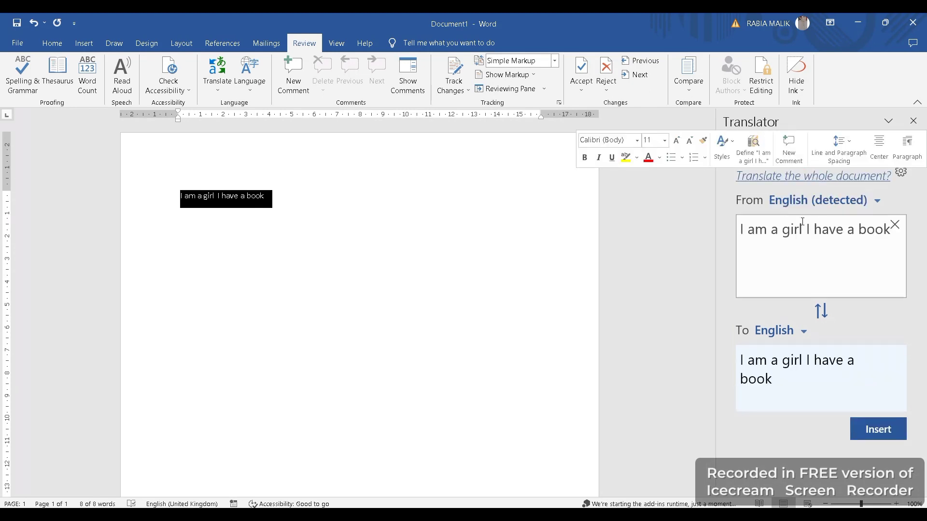
# Set the Translator's target language to Urdu and insert the translation in place of the sentence.
pyautogui.click(802, 336)
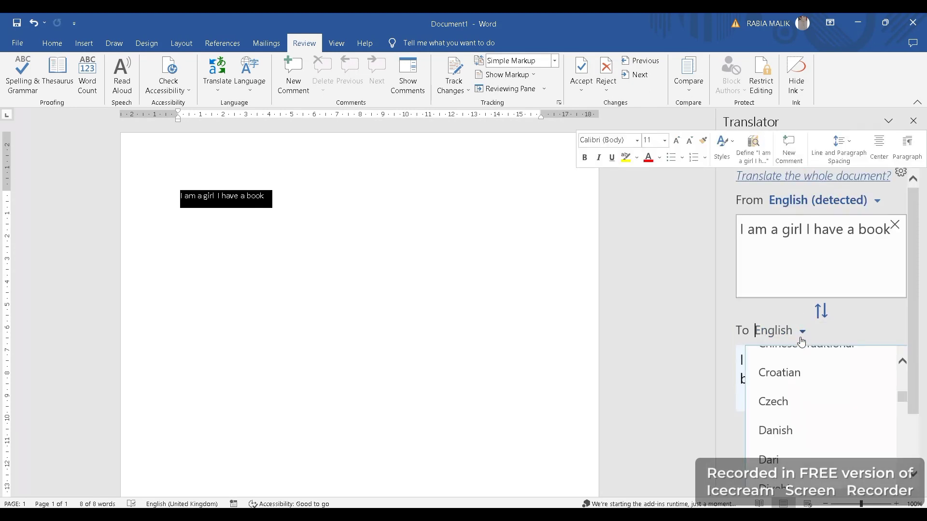
pyautogui.write('urdu')
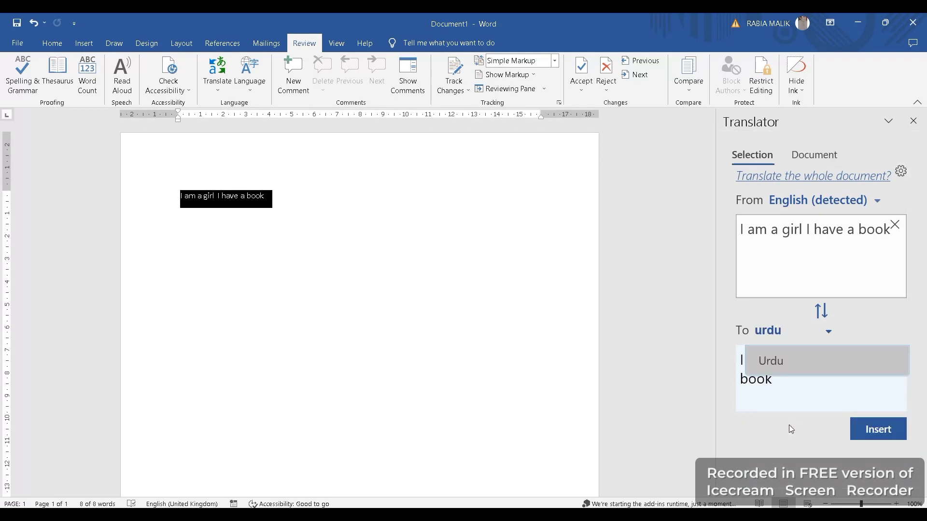
pyautogui.click(792, 362)
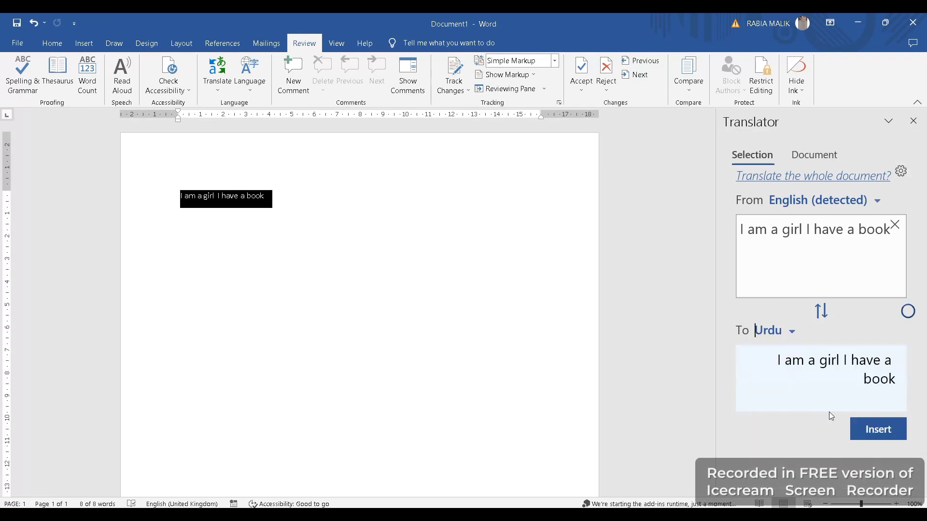
pyautogui.click(878, 429)
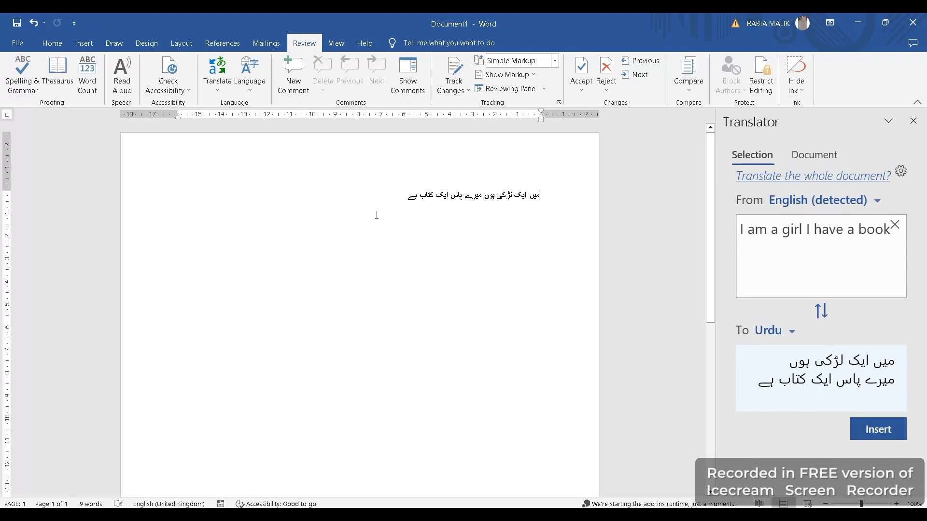
pyautogui.click(531, 239)
pyautogui.moveTo(403, 195); pyautogui.dragTo(548, 192)
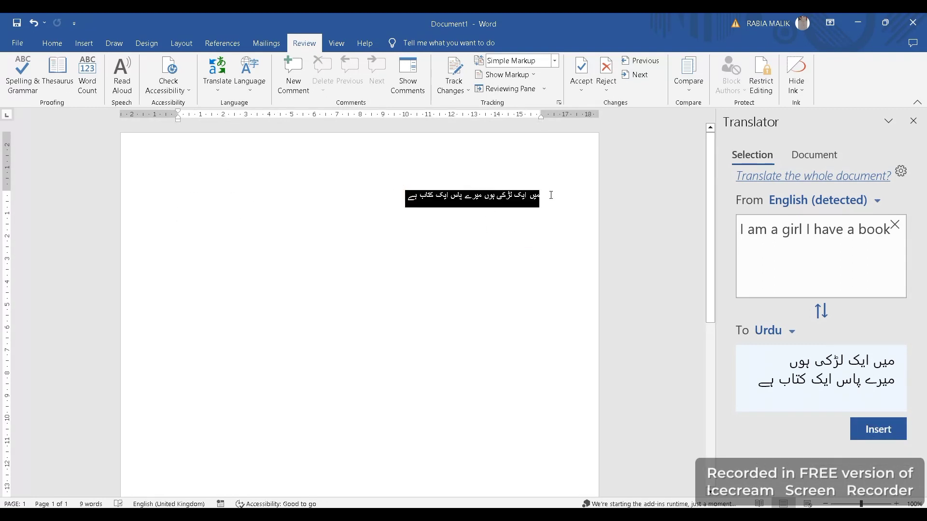
pyautogui.click(464, 321)
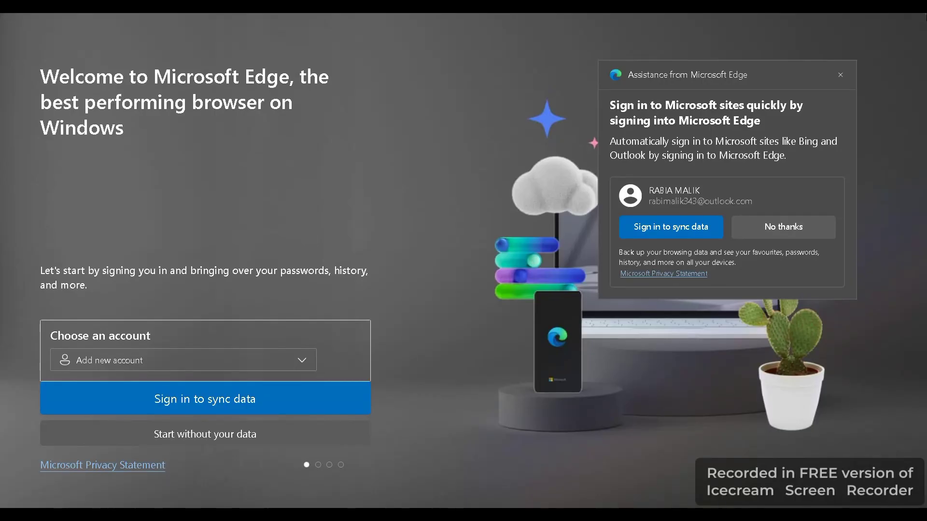
# Dismiss the Edge sign-in popup and close the Edge window from the taskbar.
pyautogui.press('Escape')
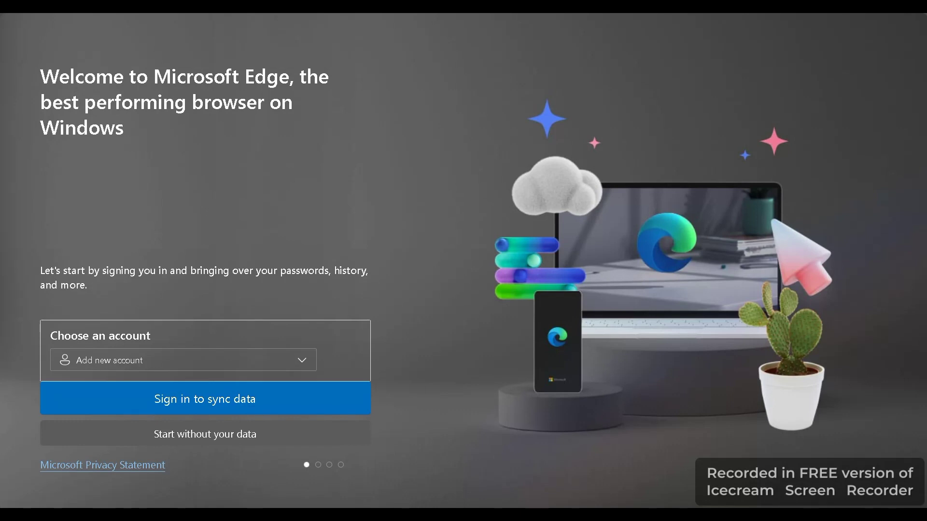
pyautogui.rightClick(255, 514)
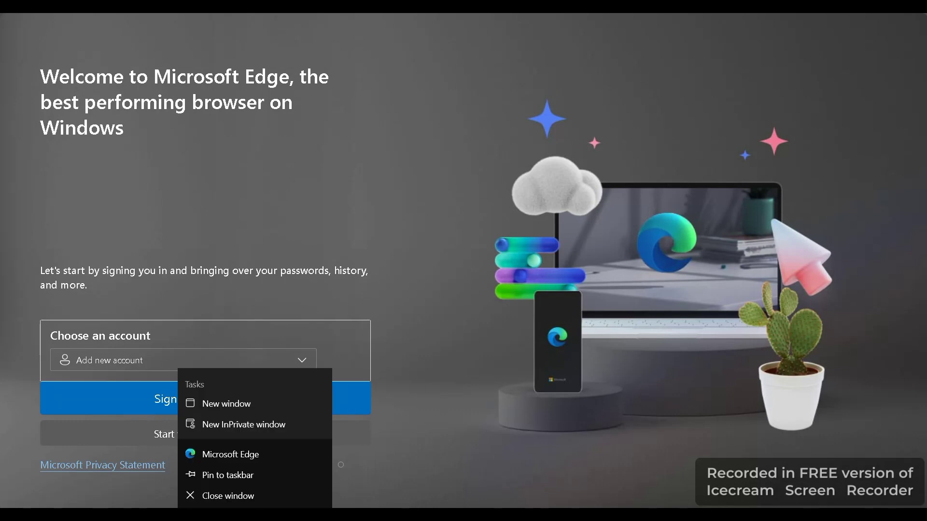
pyautogui.click(237, 499)
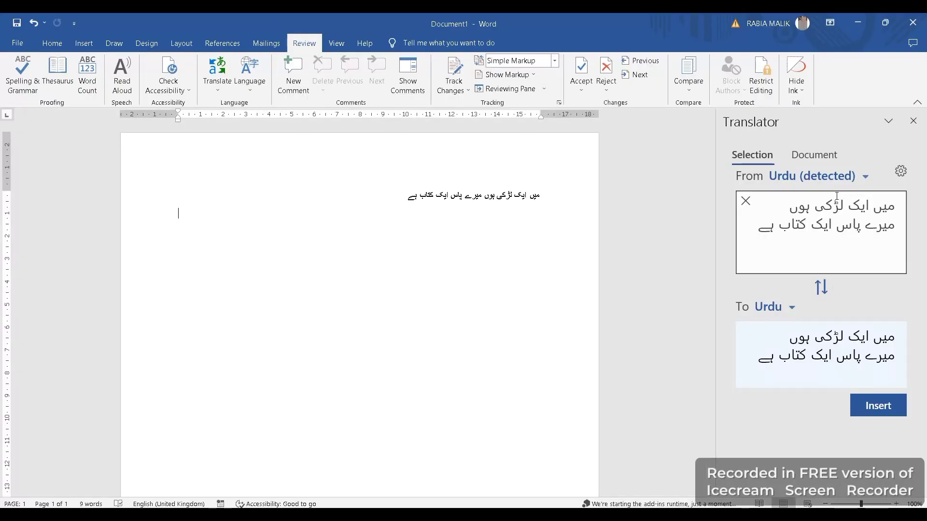
# Replace the Translator's source text with 'i am going to school with my siblings'.
pyautogui.click(889, 233)
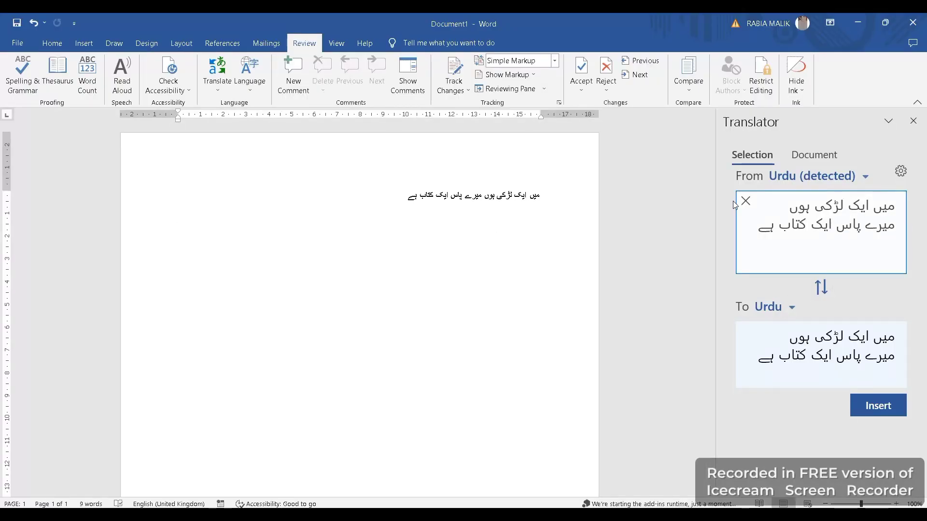
pyautogui.click(745, 201)
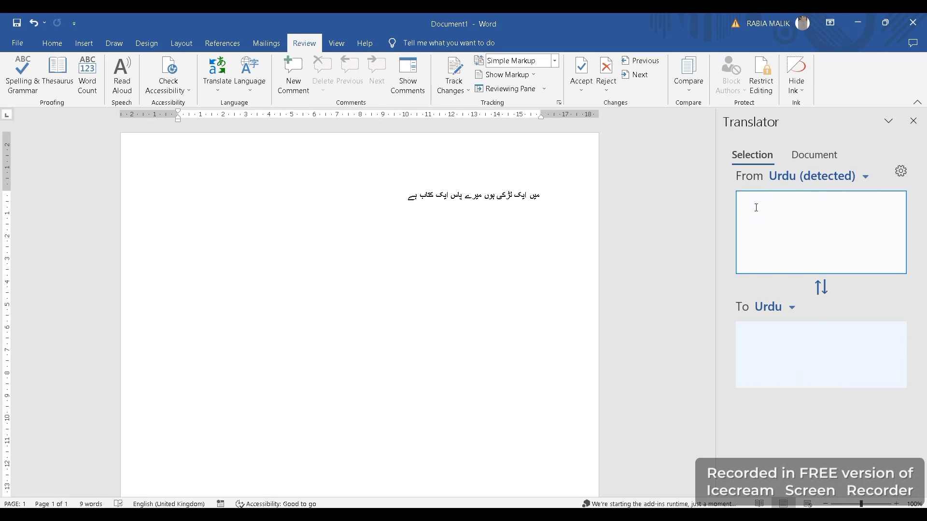
pyautogui.write('i am ')
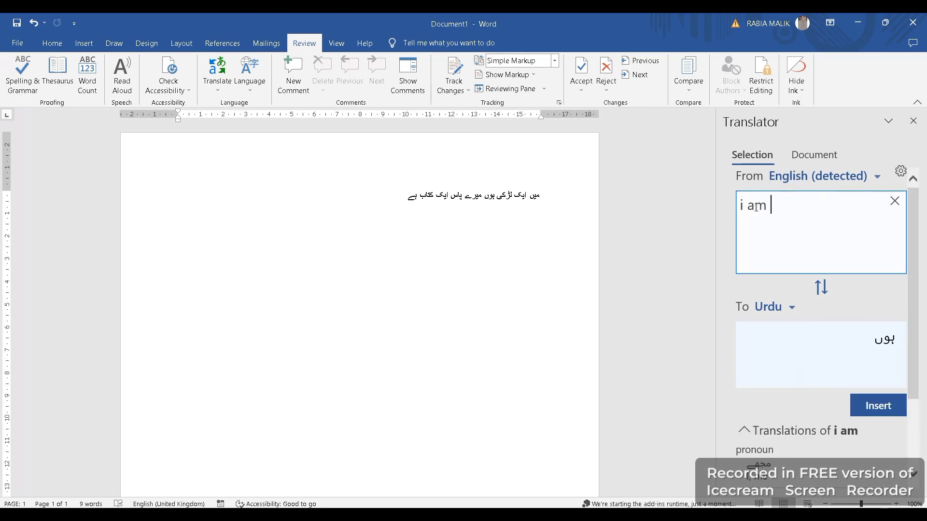
pyautogui.write('go')
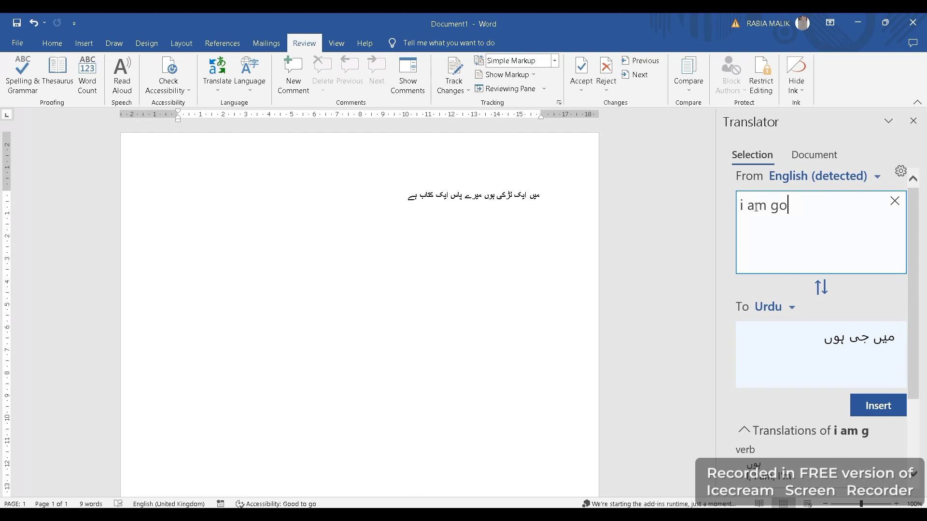
pyautogui.write('ing t')
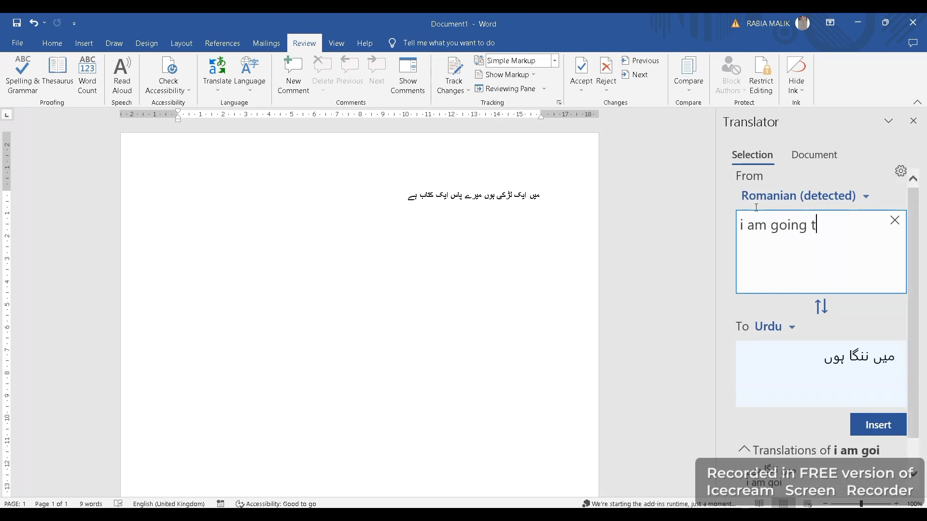
pyautogui.write('o s')
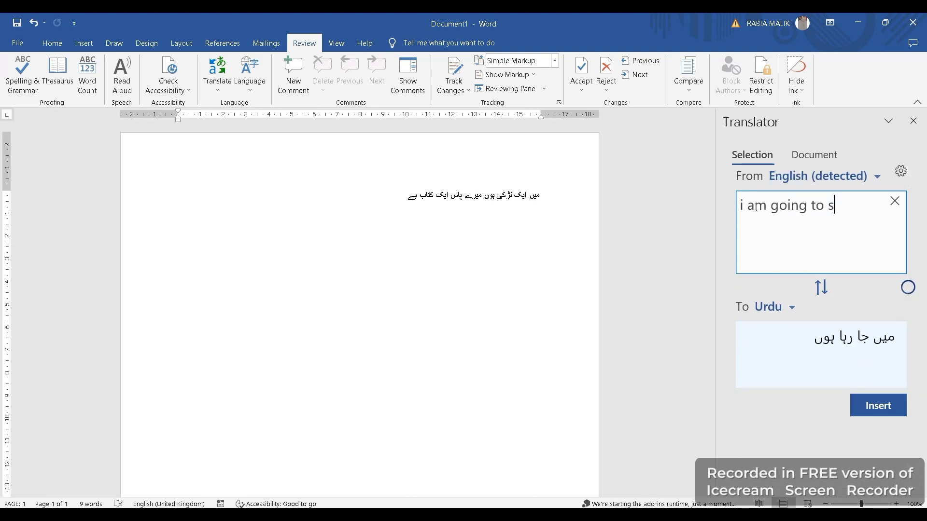
pyautogui.write('chool with m')
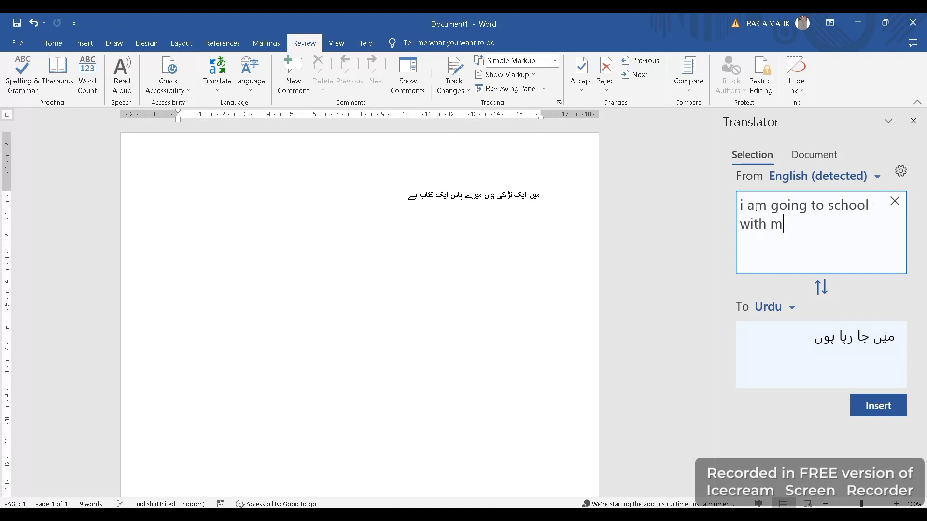
pyautogui.write('y sibbling')
pyautogui.write('d')
pyautogui.press('BackSpace')
pyautogui.write('s')
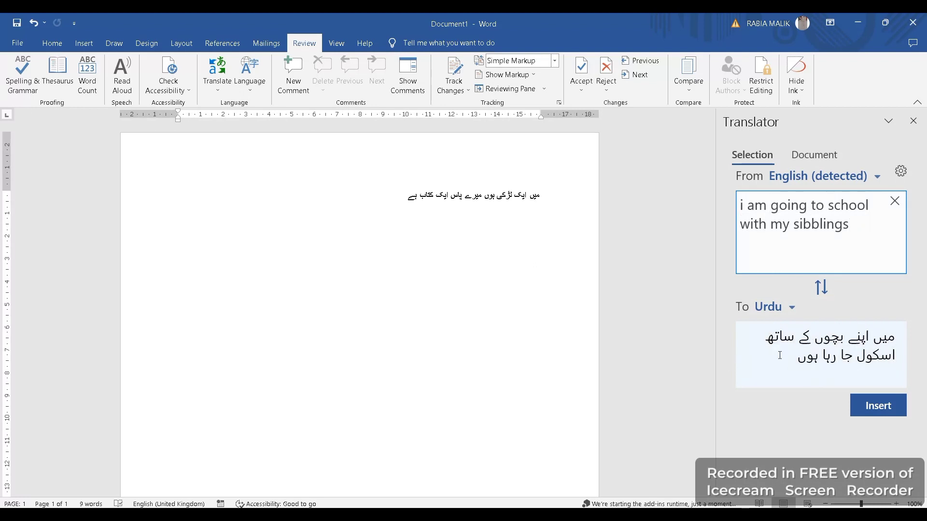
# Change 'siblings' to 'brother and sister' and insert the Urdu translation into the document.
pyautogui.click(819, 330)
pyautogui.click(853, 228)
pyautogui.press('BackSpace')
pyautogui.press('BackSpace')
pyautogui.press('BackSpace')
pyautogui.press('BackSpace')
pyautogui.press('BackSpace')
pyautogui.press('BackSpace')
pyautogui.press('BackSpace')
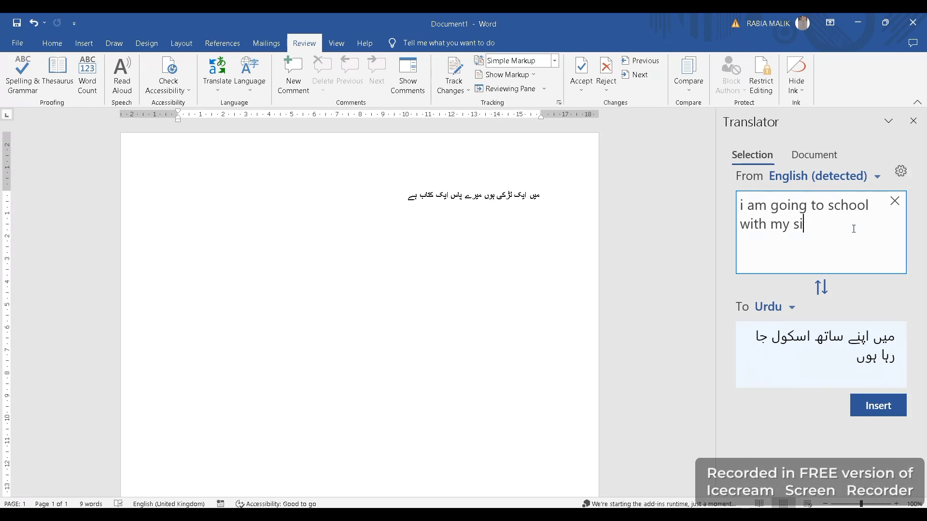
pyautogui.press('BackSpace')
pyautogui.press('BackSpace')
pyautogui.write('brother ')
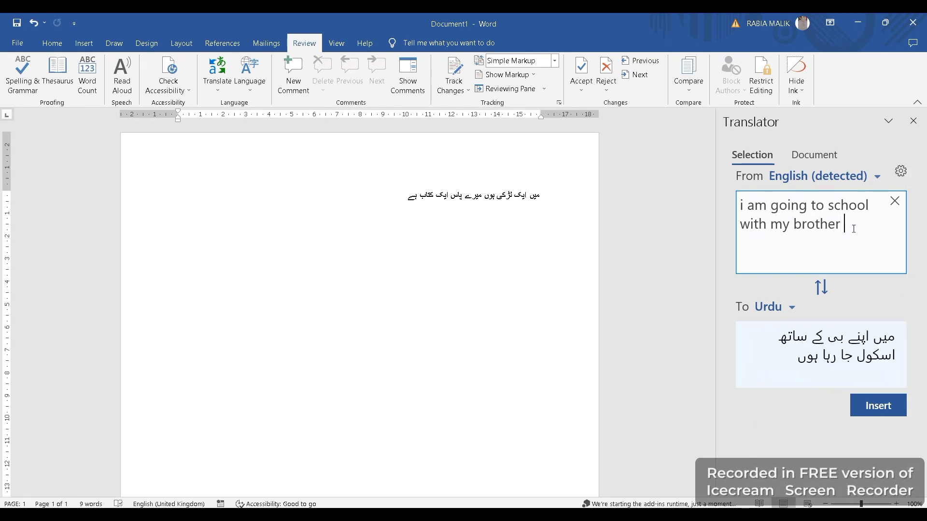
pyautogui.write('and sister')
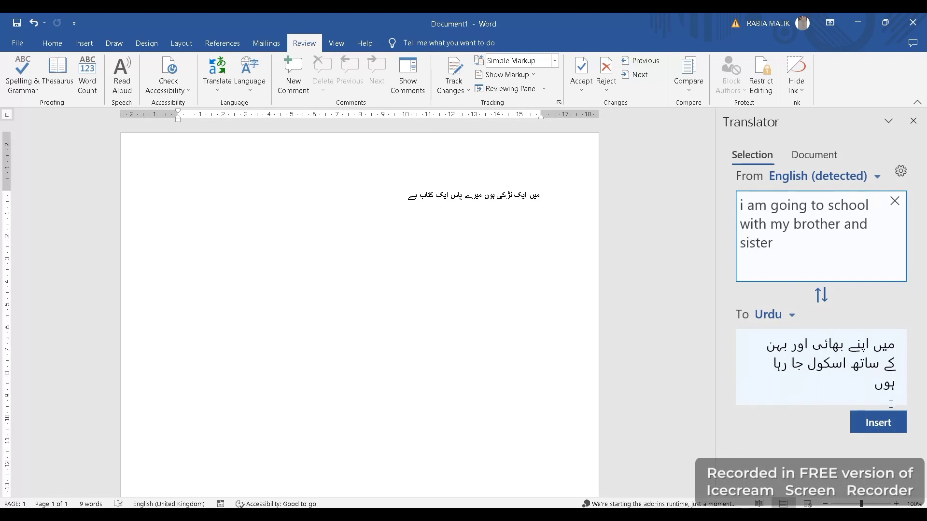
pyautogui.click(869, 422)
pyautogui.click(345, 301)
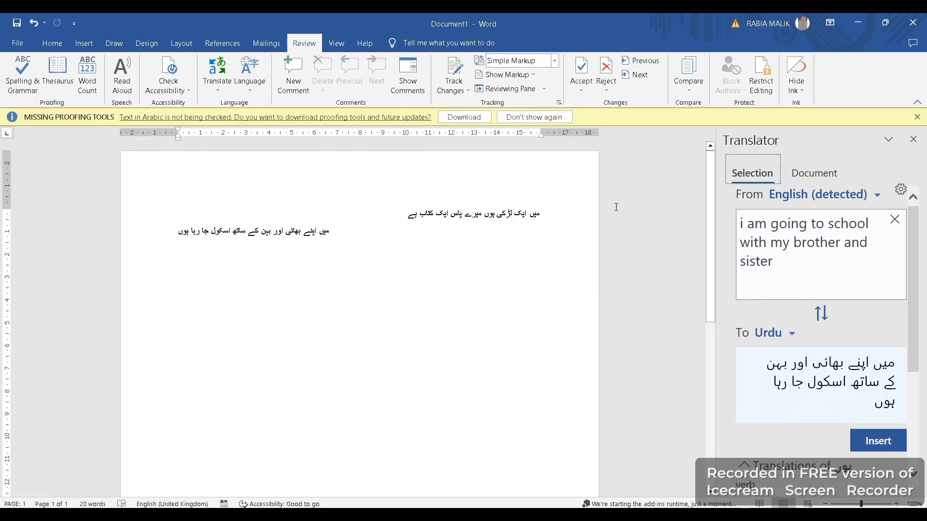
# Close the Translator pane and open Language Preferences in Word Options.
pyautogui.click(913, 139)
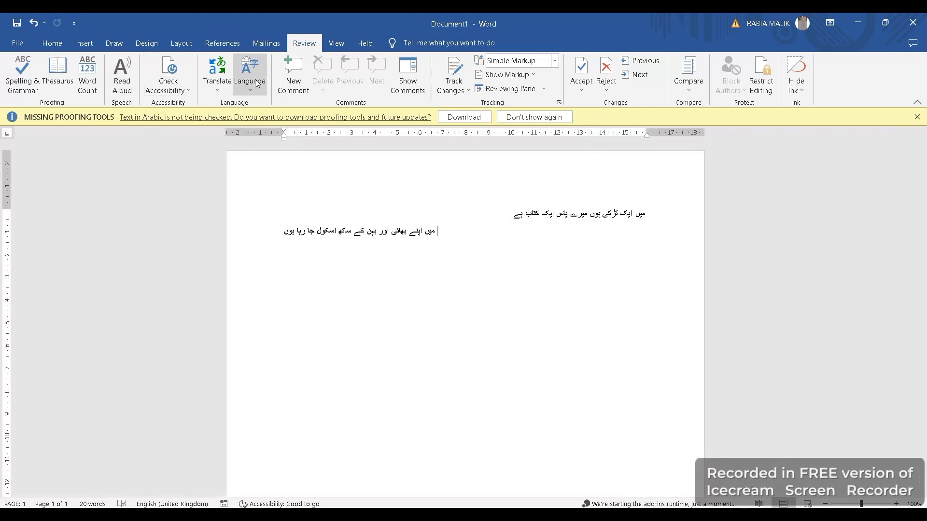
pyautogui.click(245, 91)
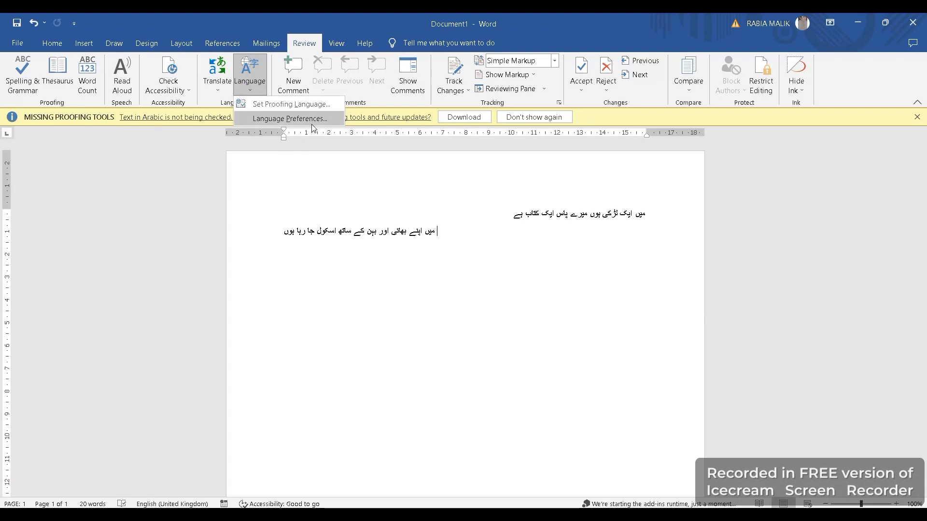
pyautogui.click(311, 122)
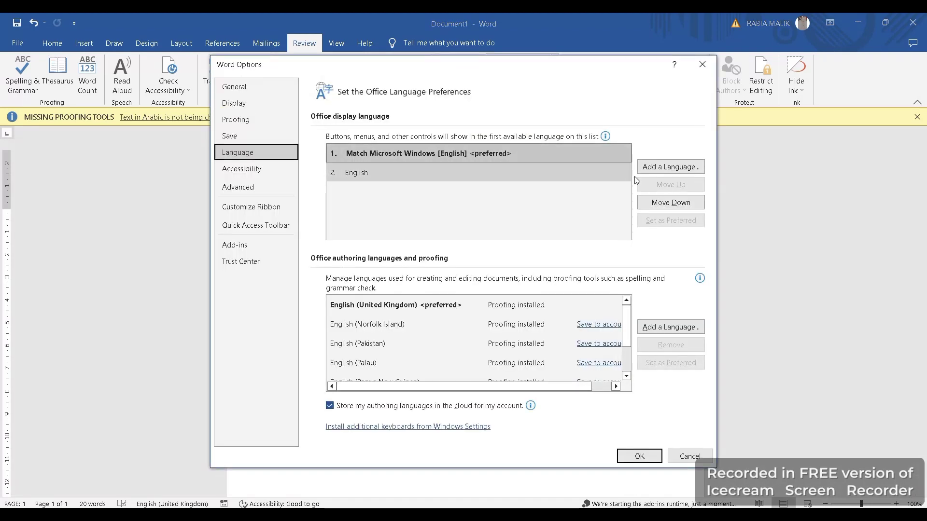
# Add Urdu as an Office display language, start its installation, and close Word Options.
pyautogui.click(648, 170)
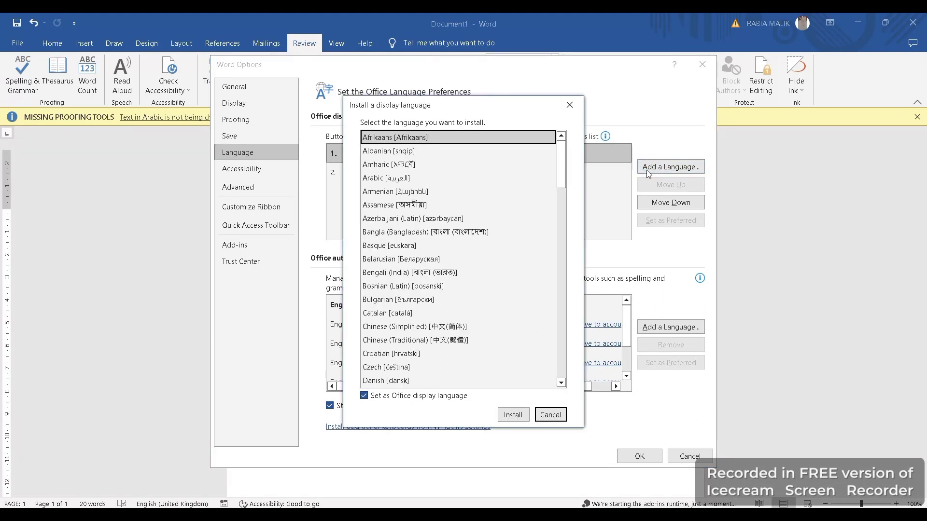
pyautogui.press('u')
pyautogui.press('Down')
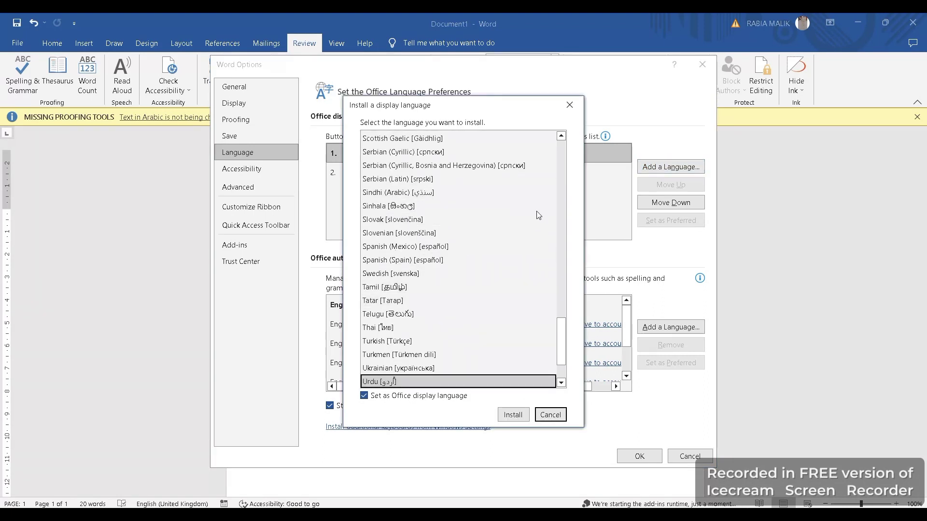
pyautogui.moveTo(559, 357); pyautogui.dragTo(561, 373)
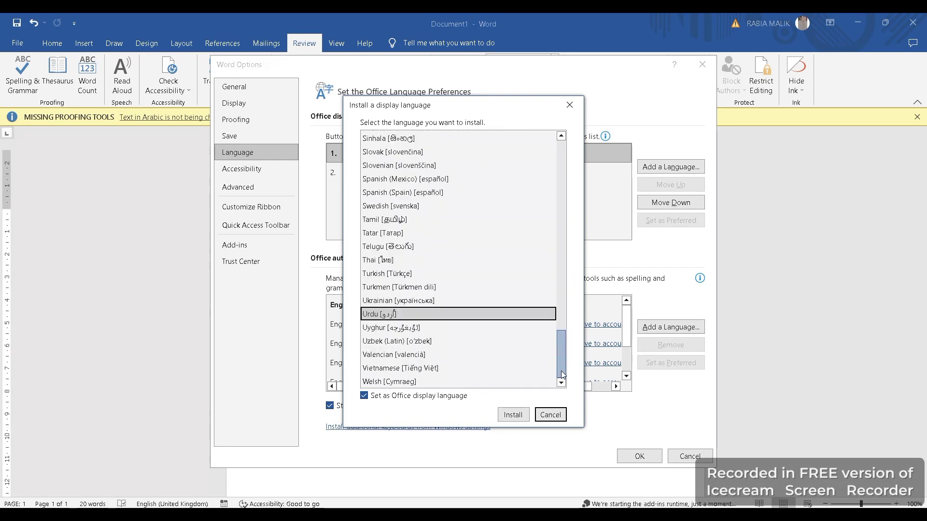
pyautogui.click(508, 415)
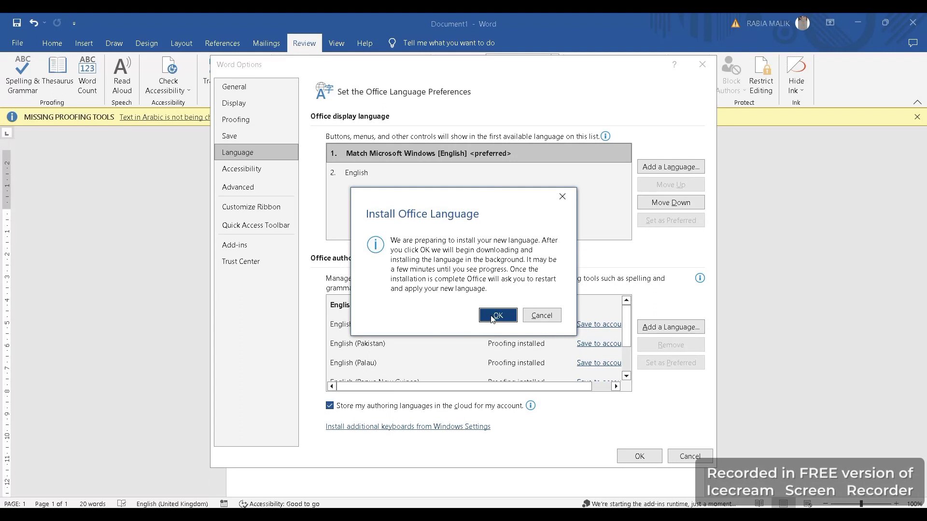
pyautogui.click(492, 318)
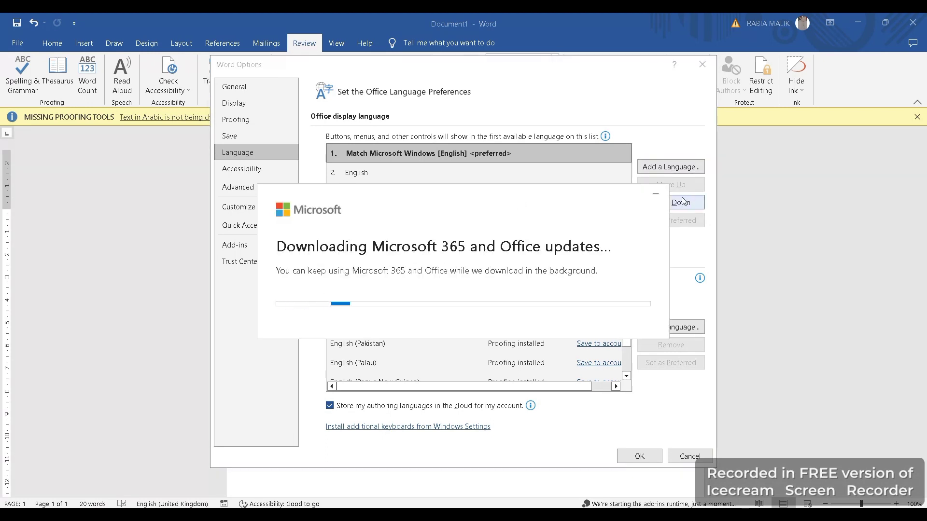
pyautogui.click(655, 194)
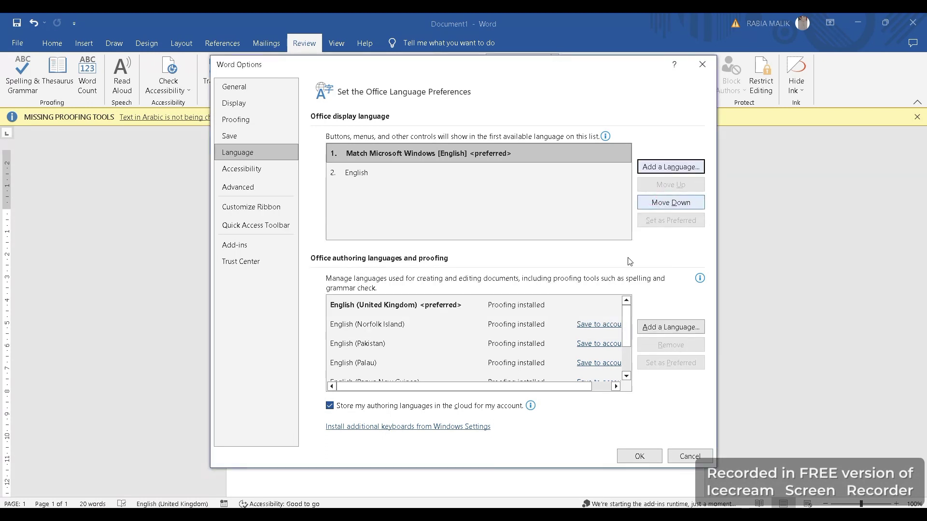
pyautogui.click(636, 453)
pyautogui.click(424, 269)
# Undo the recent edits and remove the remaining blue shapes to clear the page.
pyautogui.write('jdcbwehمی')
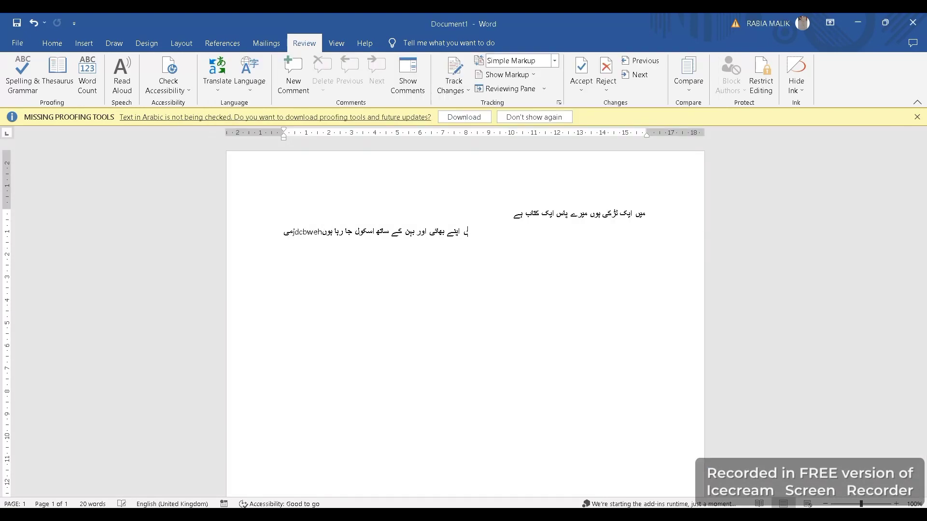
pyautogui.hotkey('ctrl', 'z')
pyautogui.hotkey('ctrl', 'z')
pyautogui.hotkey('ctrl', 'z')
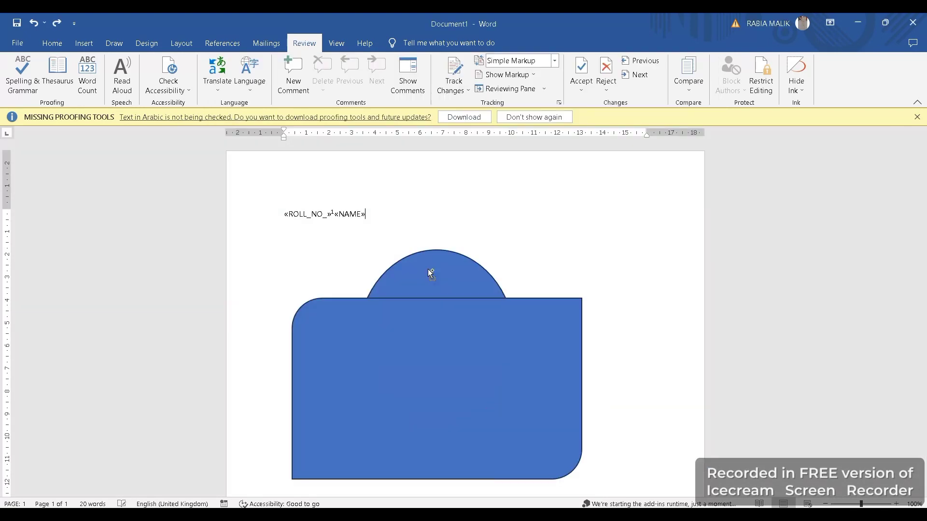
pyautogui.hotkey('ctrl', 'z')
pyautogui.click(589, 433)
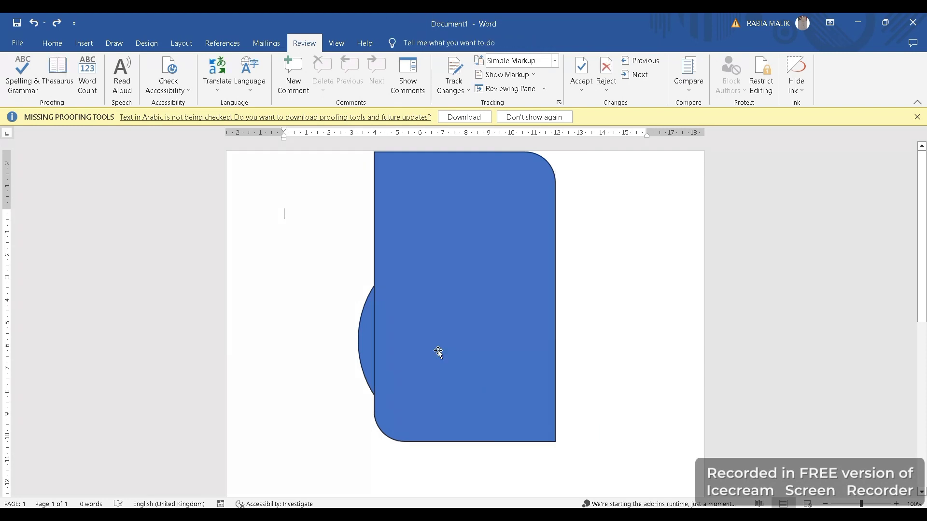
pyautogui.hotkey('ctrl', 'y')
pyautogui.hotkey('ctrl', 'y')
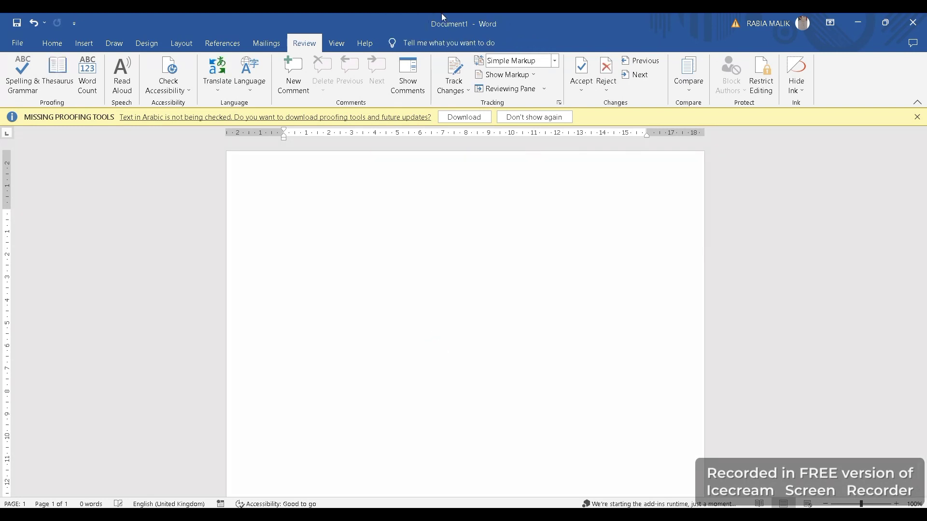
# Add a new empty comment to the document and close the Comments pane.
pyautogui.click(285, 81)
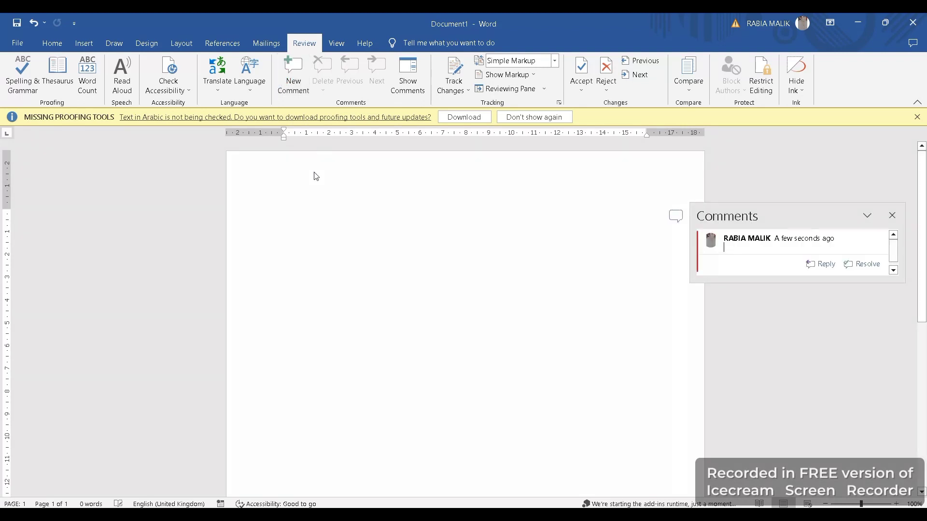
pyautogui.click(892, 215)
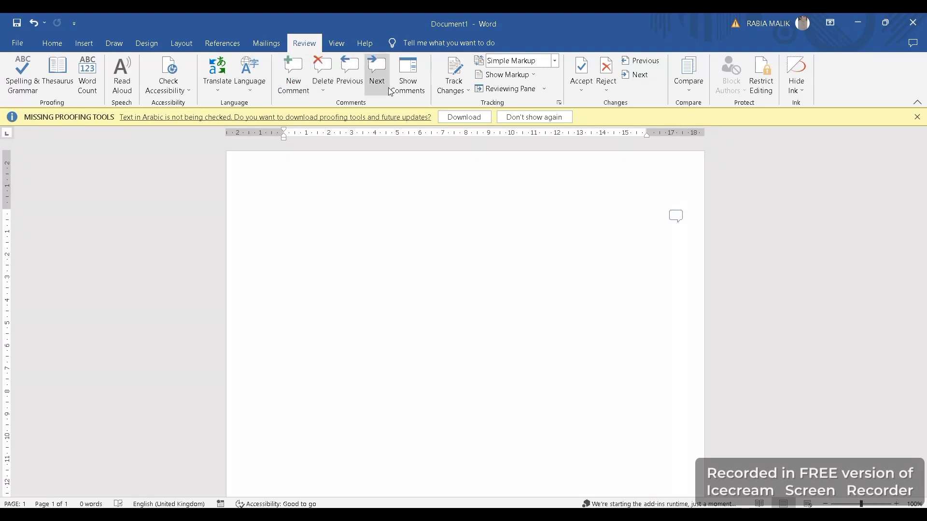
pyautogui.click(460, 91)
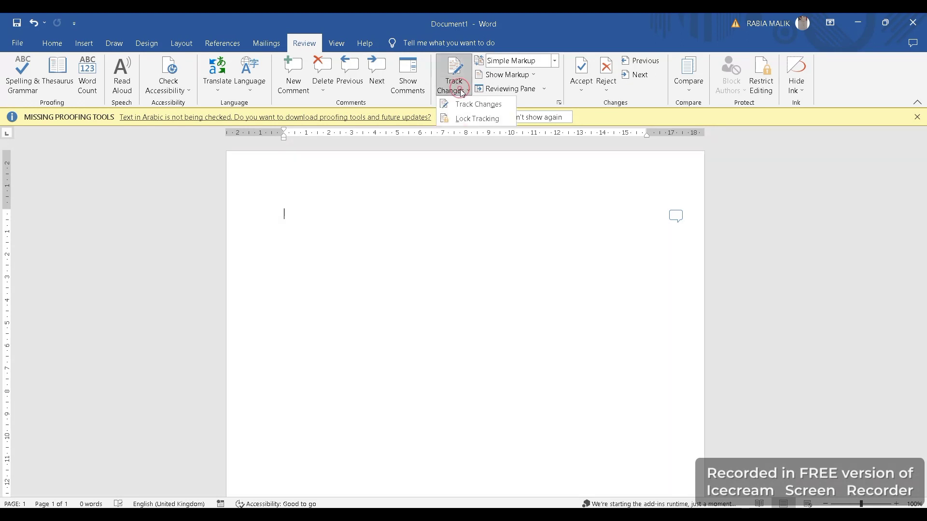
# Show All Markup and open the Reviewing Pane to locate the comment.
pyautogui.click(554, 61)
pyautogui.click(524, 88)
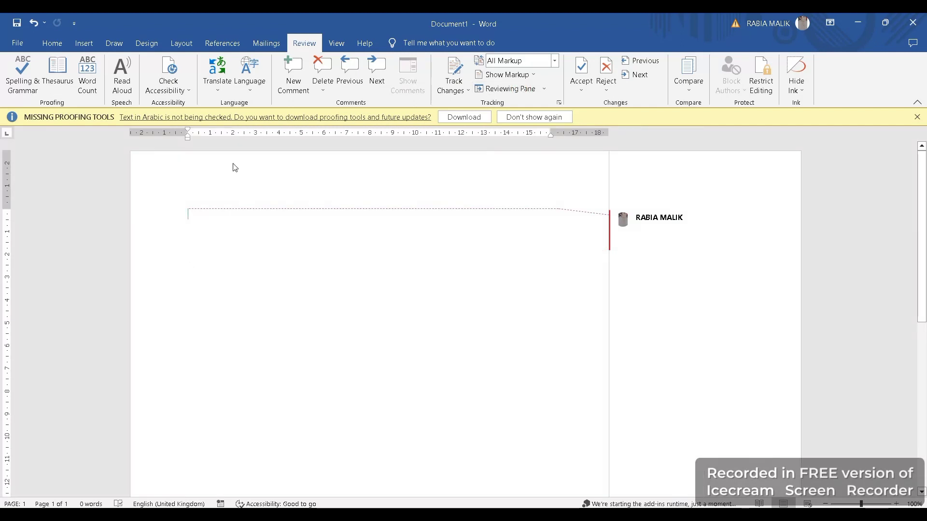
pyautogui.click(503, 74)
pyautogui.click(519, 125)
pyautogui.click(511, 89)
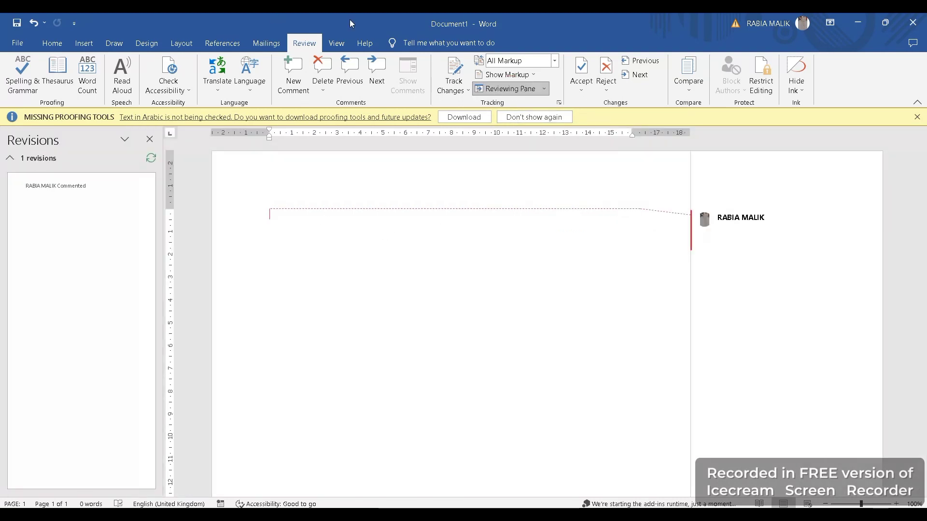
pyautogui.click(45, 215)
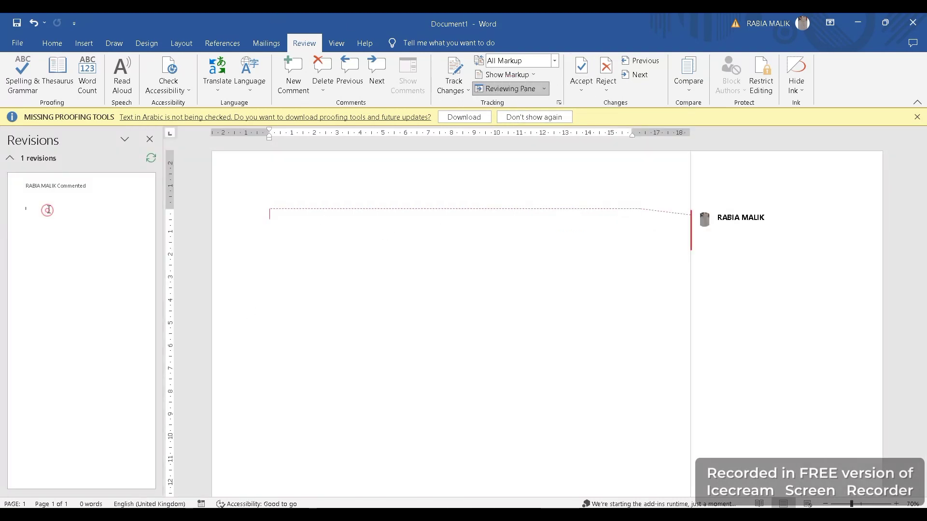
# Reject the comment and dismiss the 'no comments or tracked changes' notice.
pyautogui.click(582, 83)
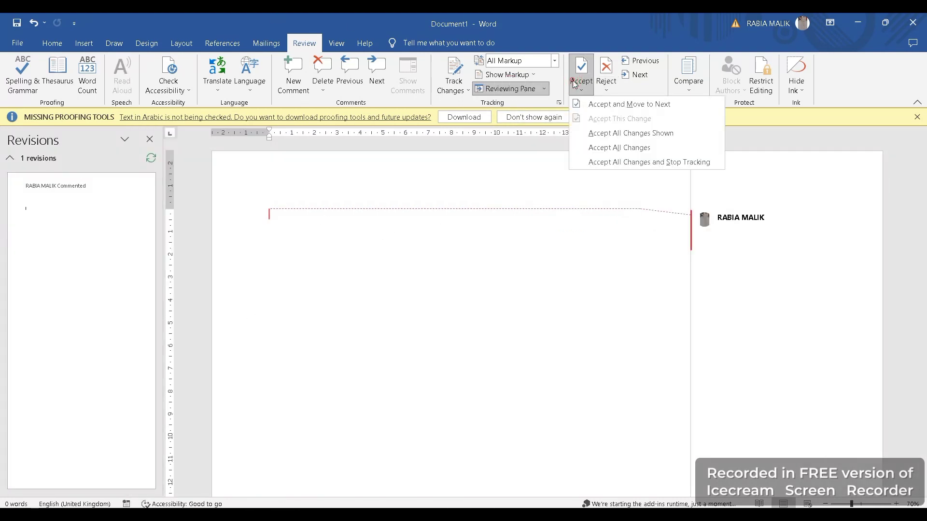
pyautogui.click(583, 85)
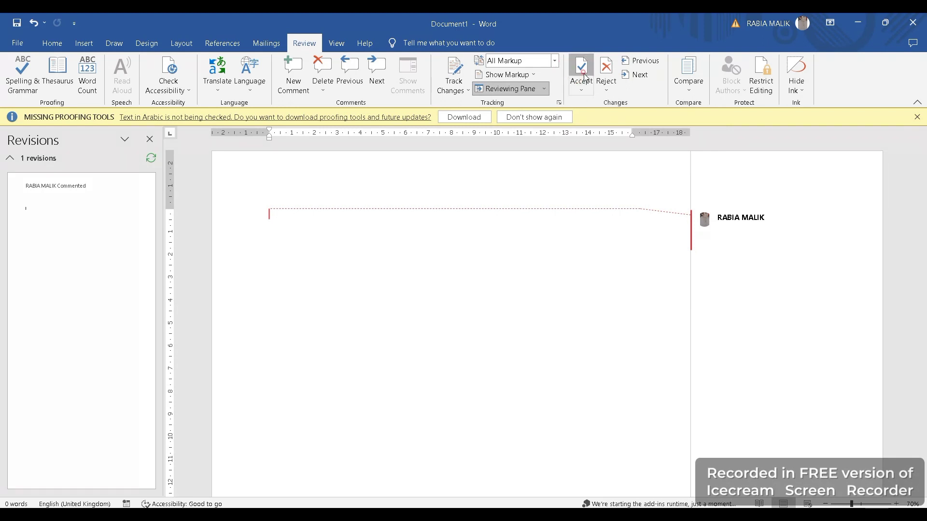
pyautogui.click(583, 89)
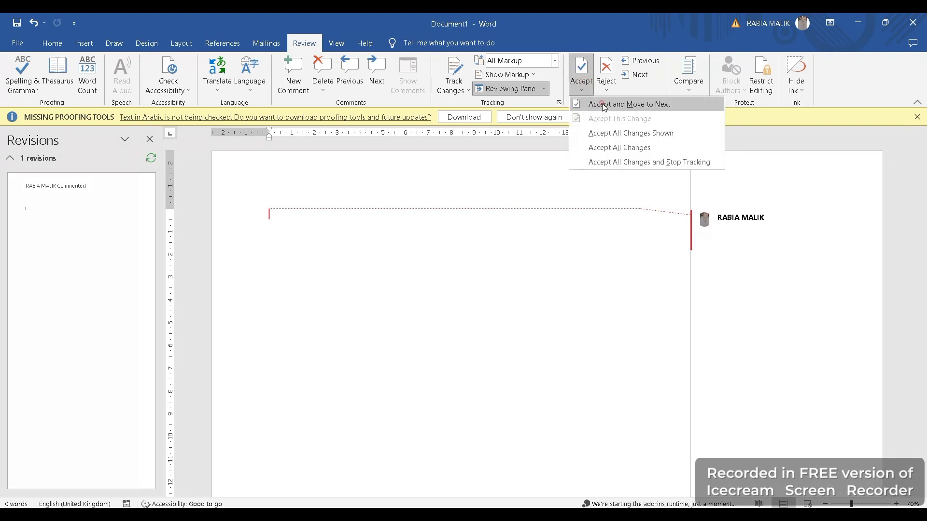
pyautogui.click(602, 105)
pyautogui.click(606, 90)
pyautogui.click(612, 105)
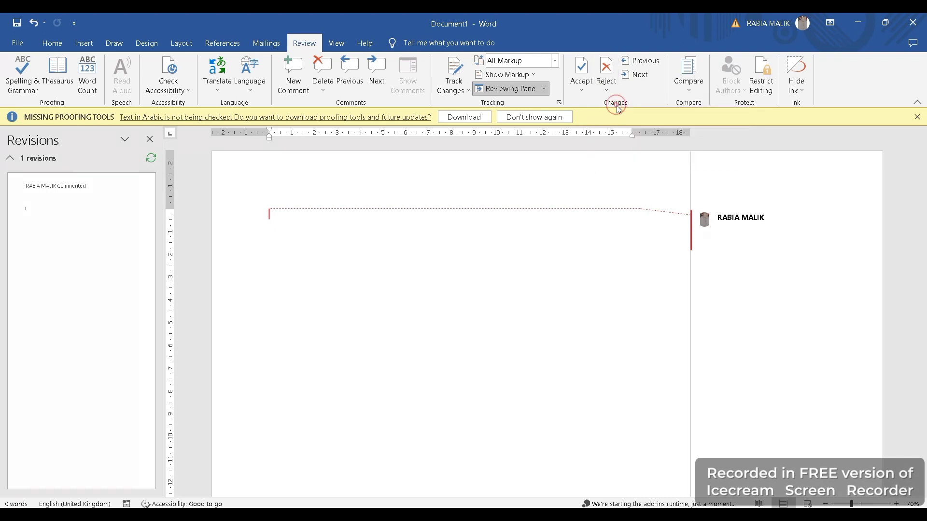
pyautogui.click(464, 301)
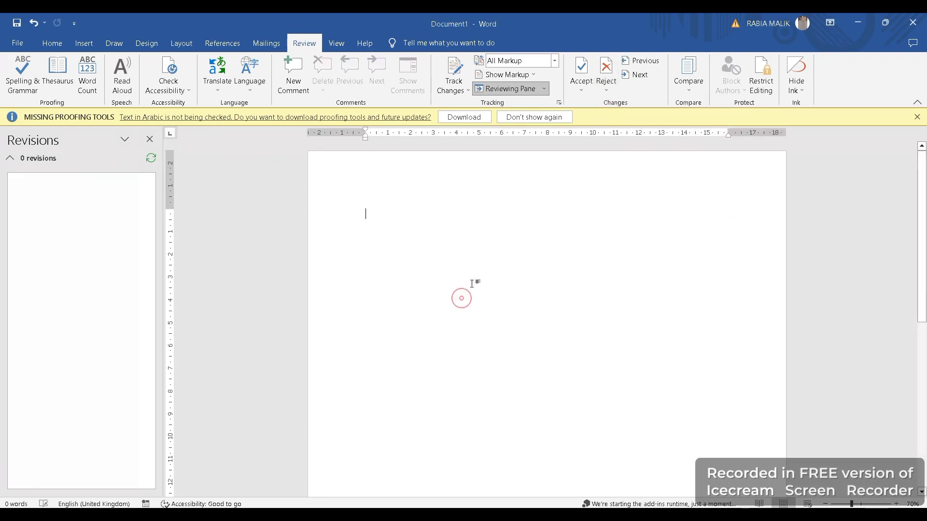
pyautogui.click(634, 68)
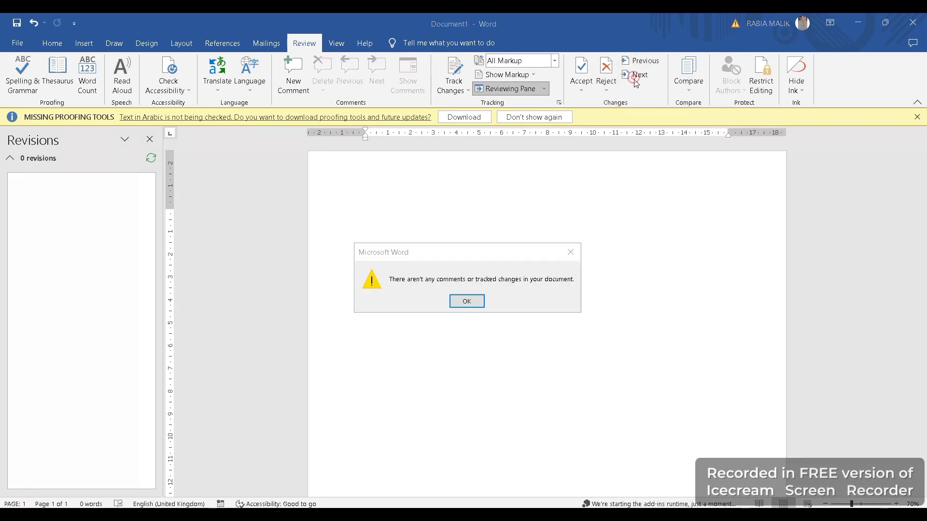
pyautogui.click(465, 300)
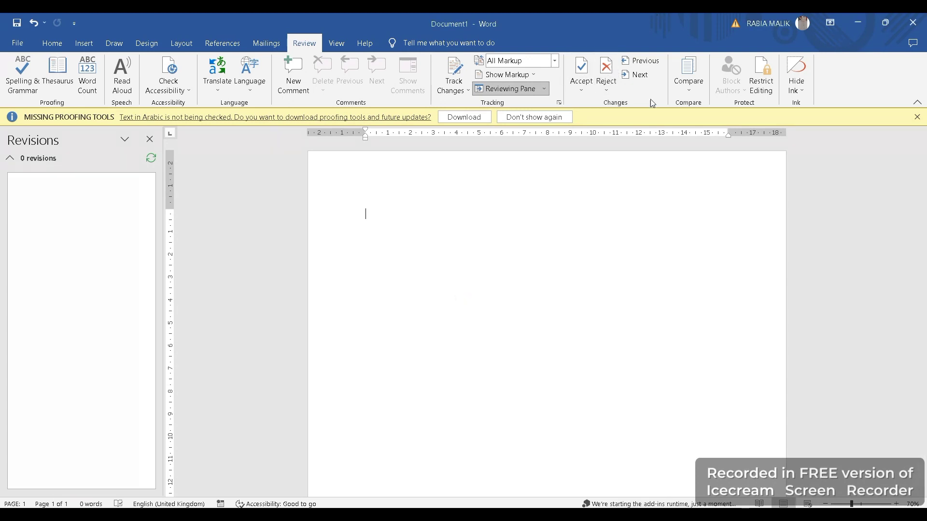
# Try combining 18BCS5EL-U5.pdf with Assignment 1 MATH 302.docx, cancel after file-not-found errors, and close the Reviewing Pane.
pyautogui.click(689, 80)
pyautogui.click(711, 140)
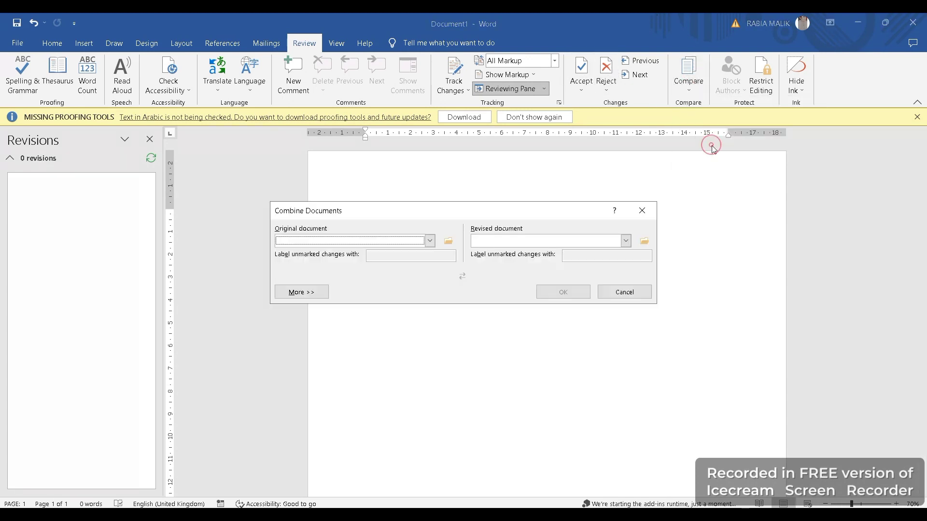
pyautogui.click(357, 240)
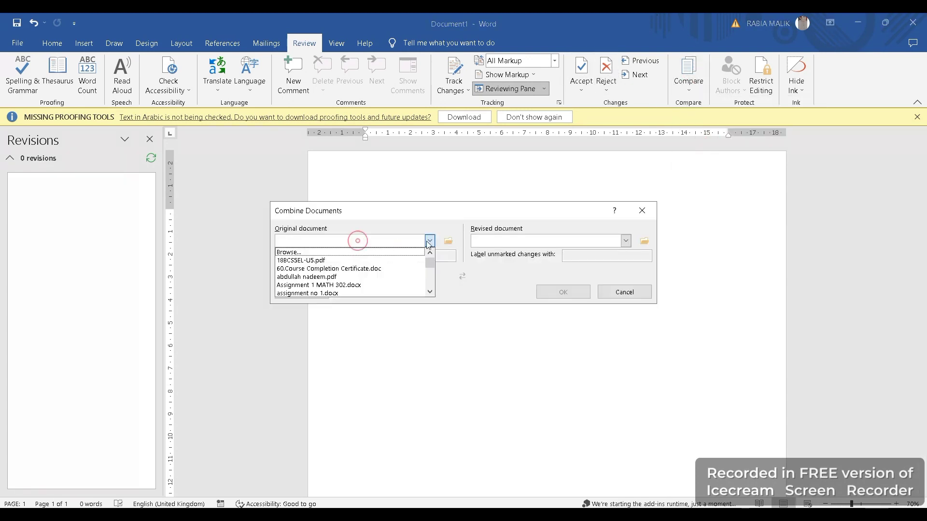
pyautogui.click(338, 261)
pyautogui.click(474, 299)
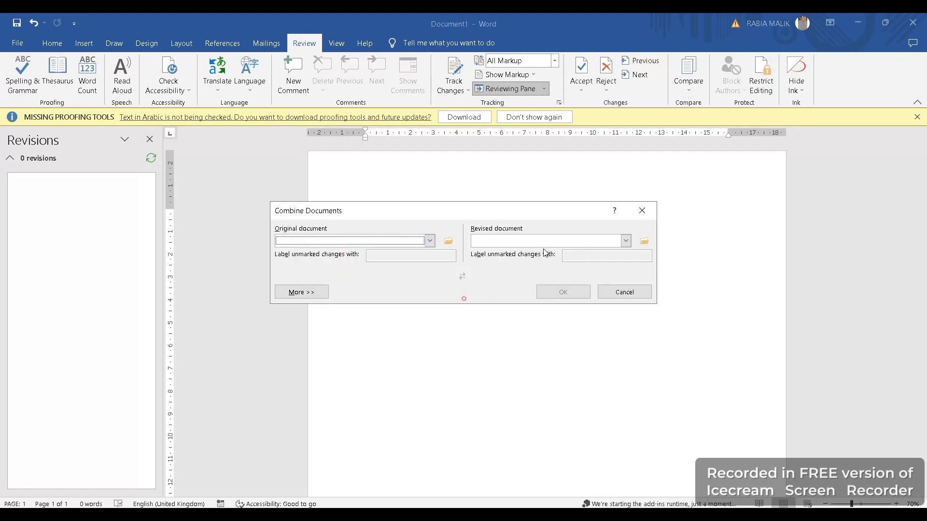
pyautogui.click(551, 241)
pyautogui.click(558, 286)
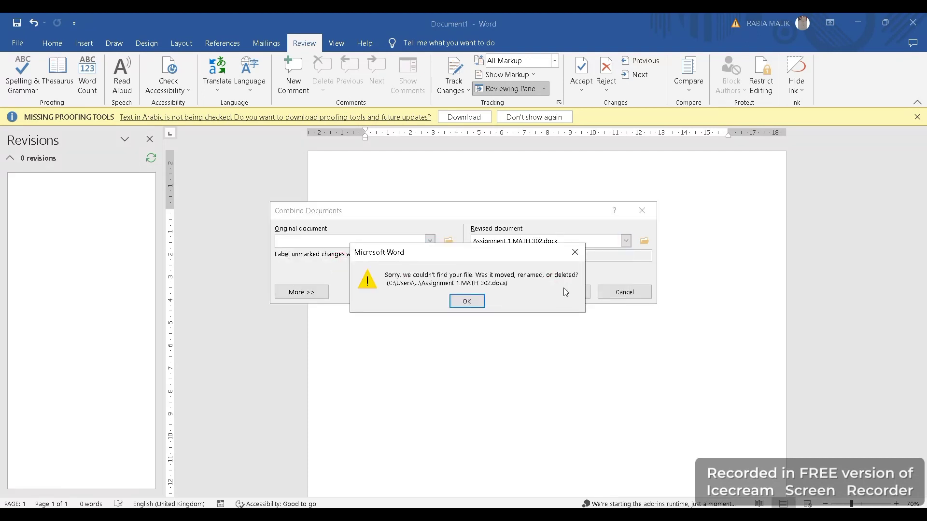
pyautogui.click(459, 303)
pyautogui.click(612, 294)
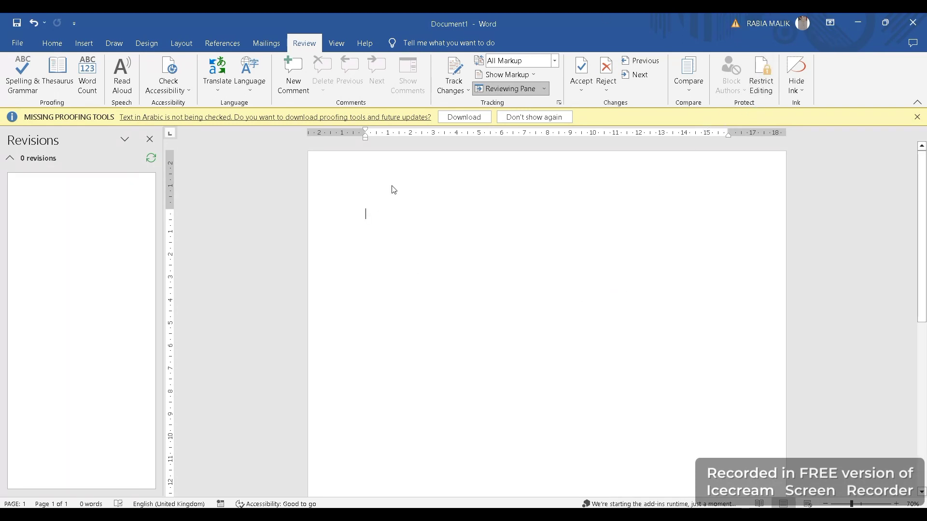
pyautogui.click(149, 140)
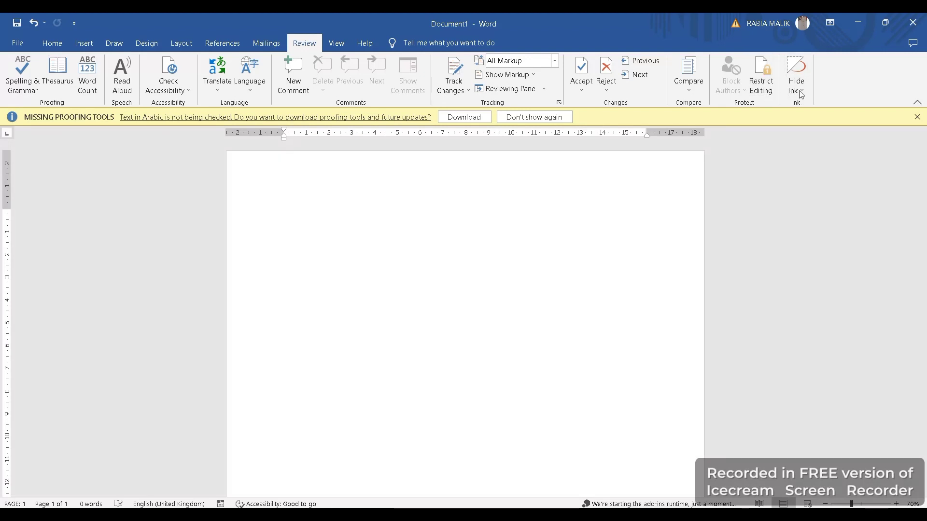
pyautogui.click(338, 43)
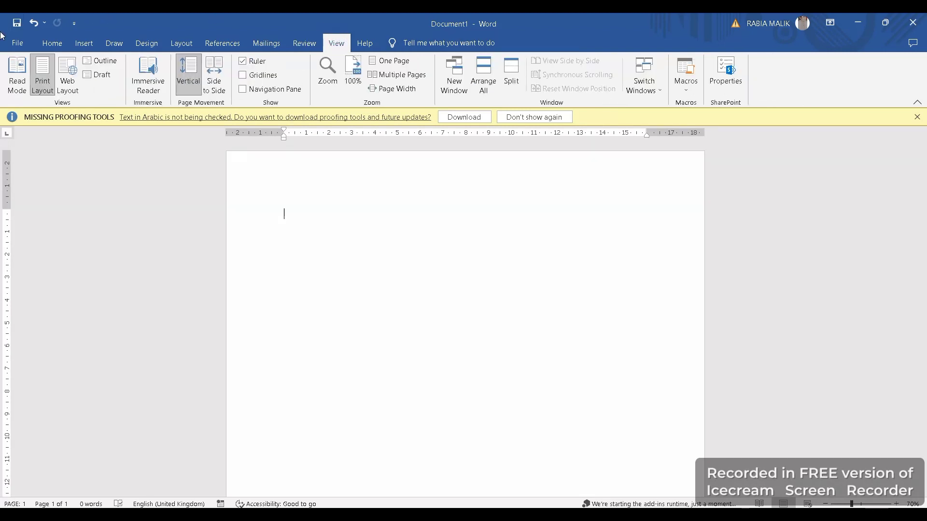
# Open Read Mode, turn off the proofing tools notice, and toggle full-screen reading.
pyautogui.click(18, 66)
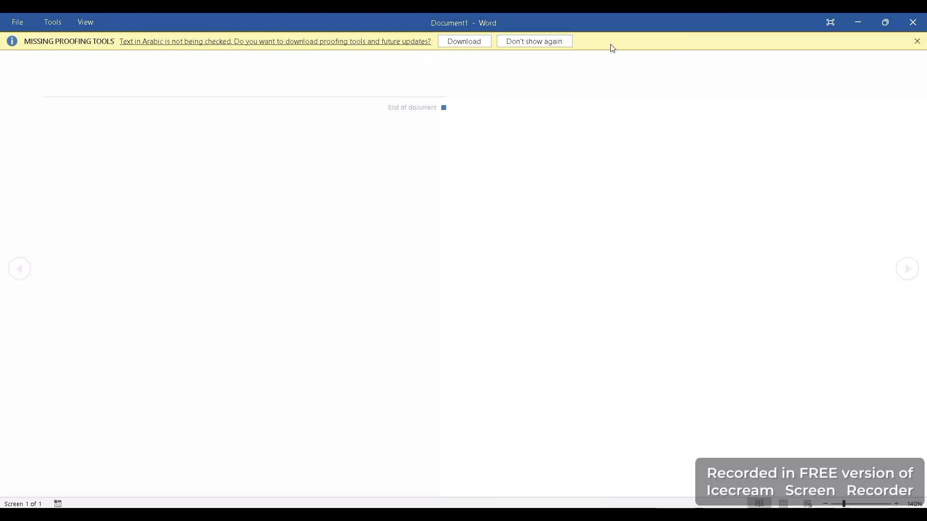
pyautogui.click(565, 41)
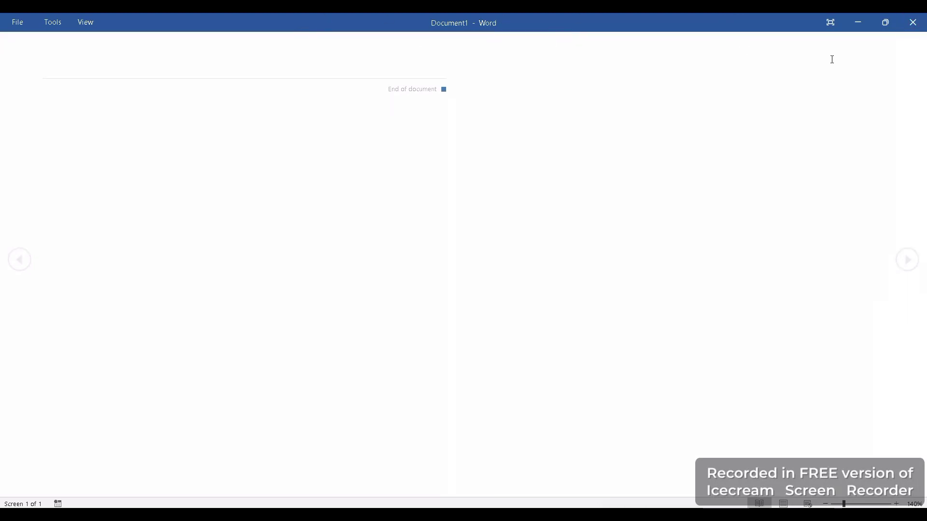
pyautogui.click(831, 23)
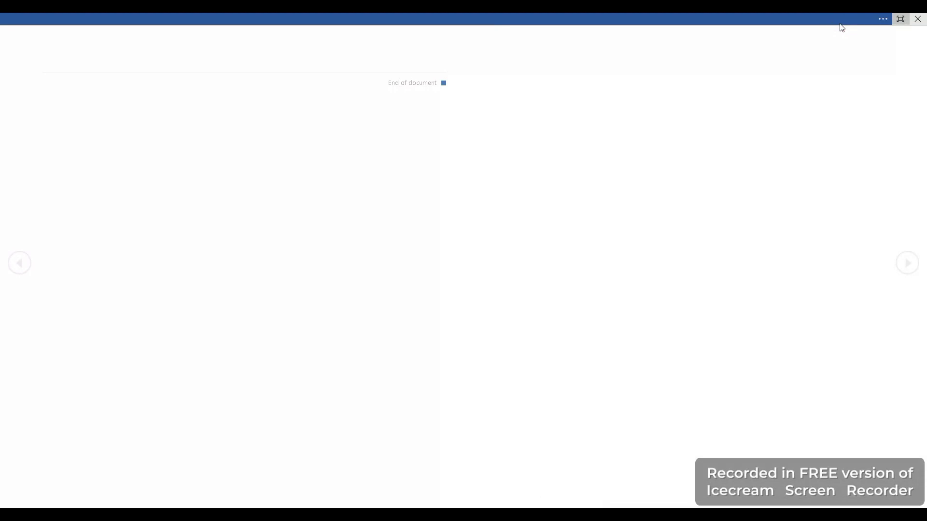
pyautogui.click(898, 19)
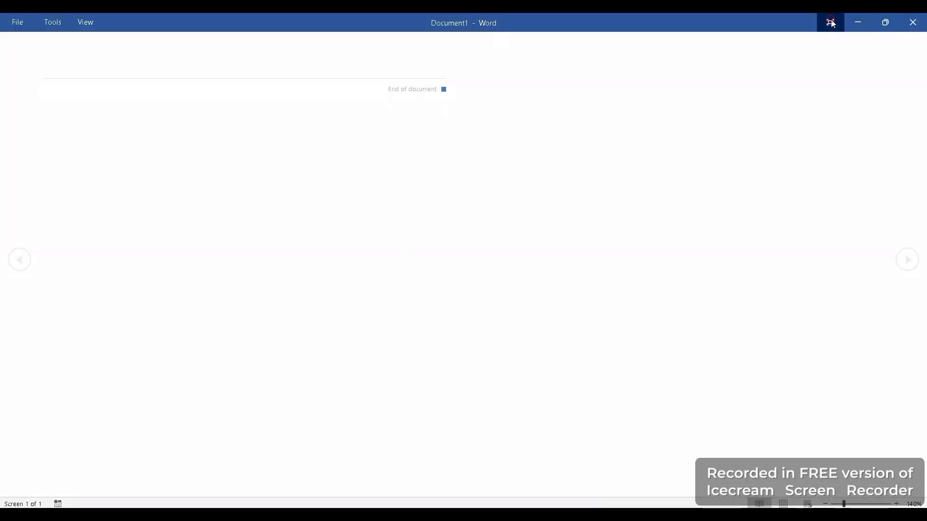
pyautogui.click(831, 23)
pyautogui.click(874, 22)
# Browse the Read Mode Tools and View menus, return to editing, then reopen Read Mode.
pyautogui.click(49, 24)
pyautogui.click(86, 25)
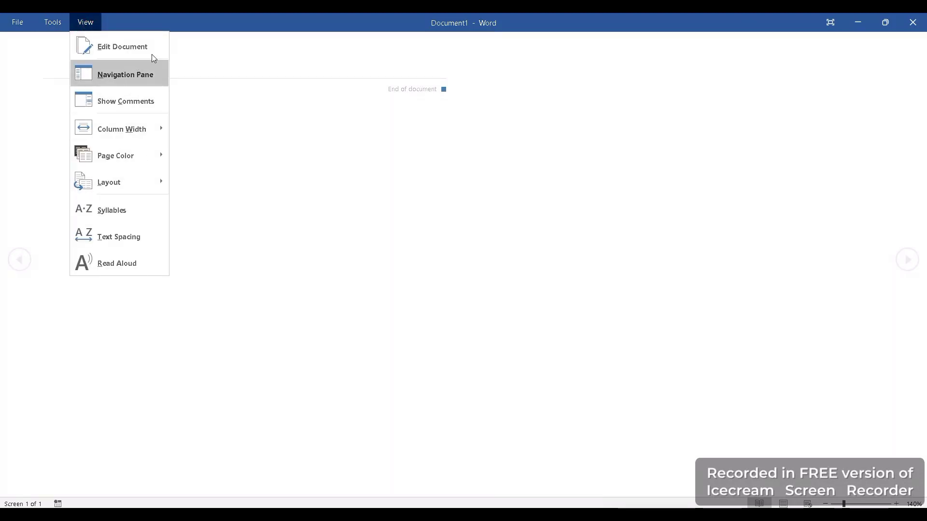
pyautogui.moveTo(116, 181)
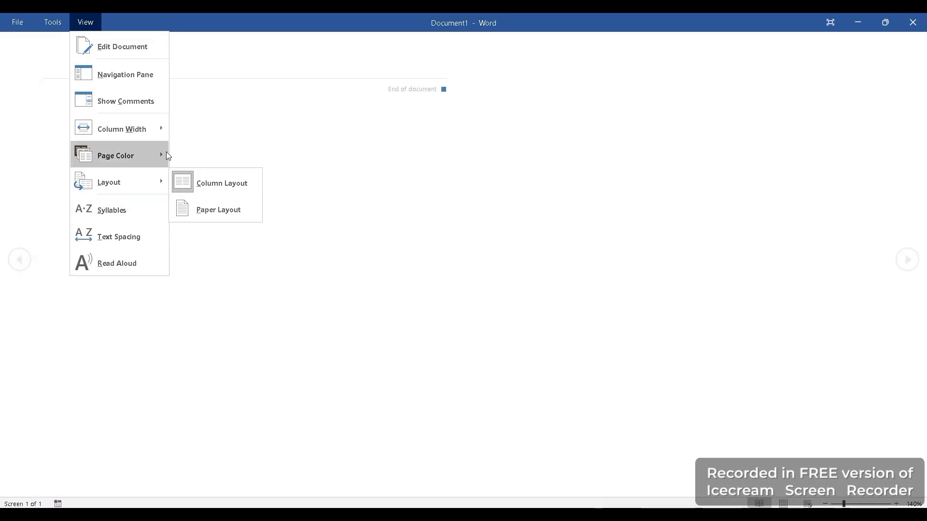
pyautogui.click(121, 46)
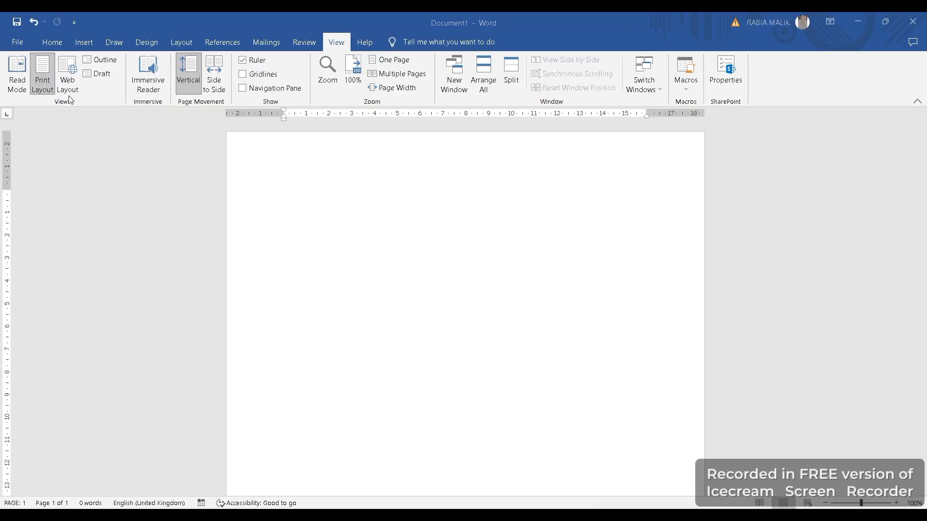
pyautogui.click(15, 82)
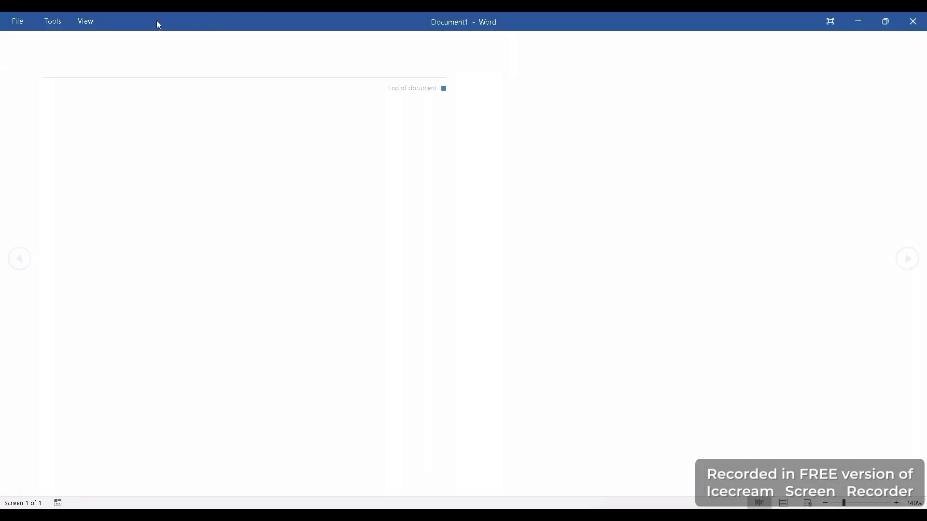
pyautogui.click(76, 21)
pyautogui.click(48, 16)
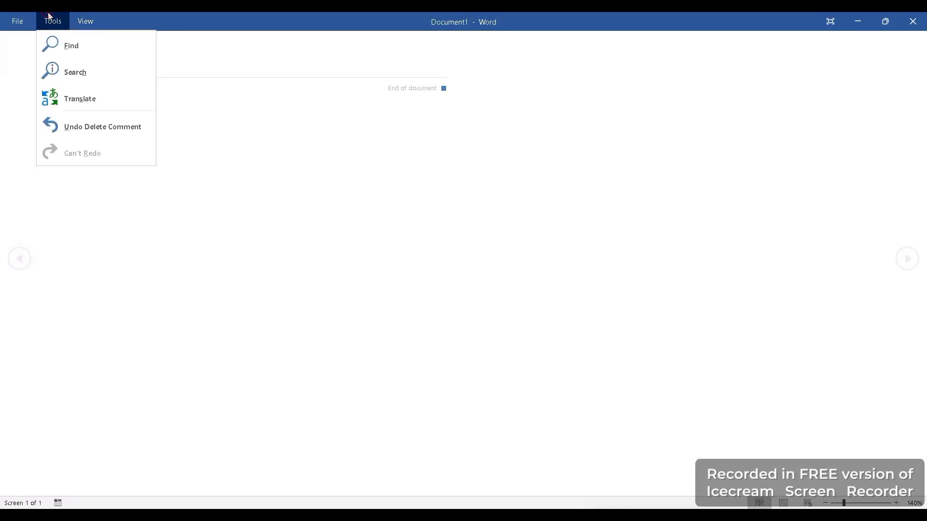
pyautogui.click(85, 21)
# Type the Level 1 heading 'Hello this is my pc' in Outline view, then select it in Print Layout.
pyautogui.click(122, 45)
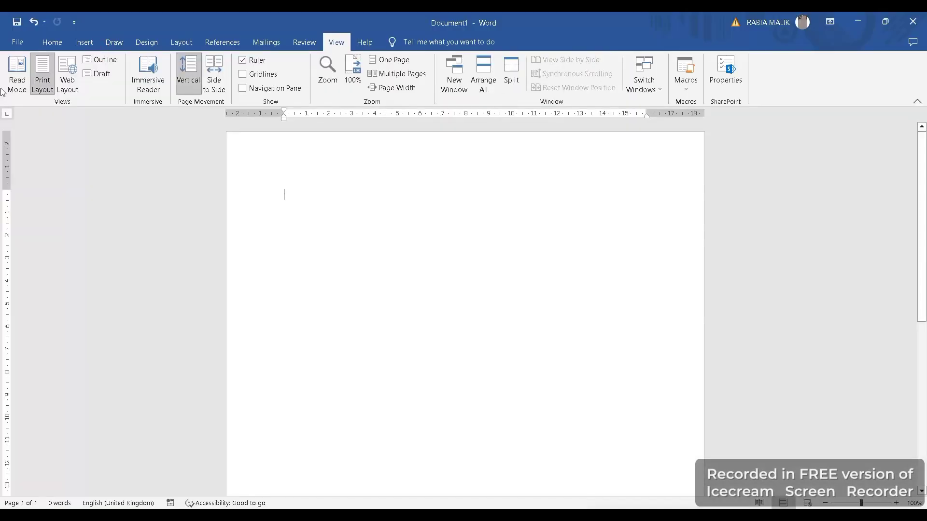
pyautogui.click(74, 83)
pyautogui.click(101, 61)
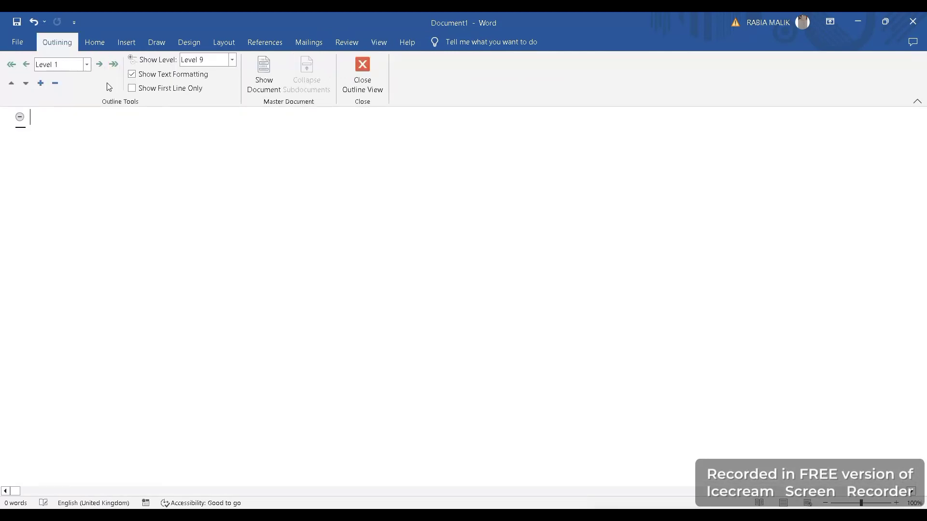
pyautogui.click(40, 122)
pyautogui.write('Hello')
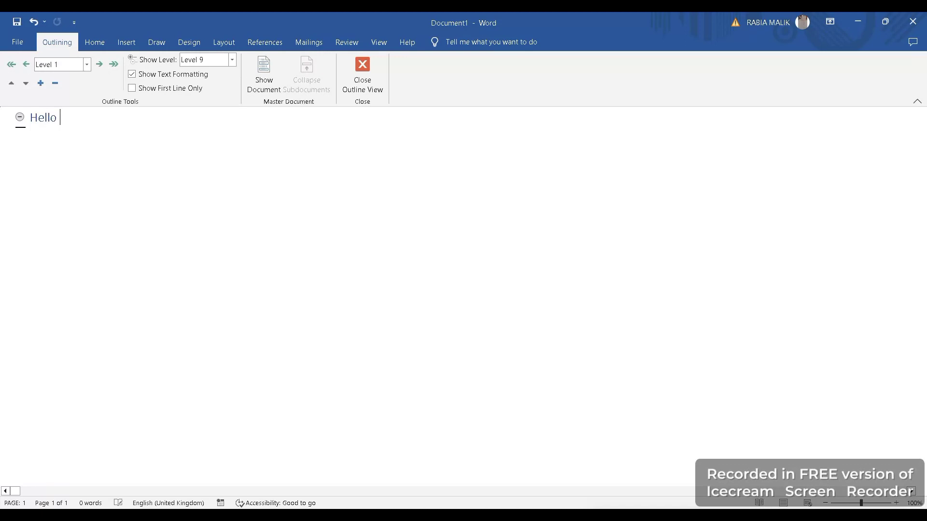
pyautogui.write(' thios ')
pyautogui.write(' is')
pyautogui.click(363, 77)
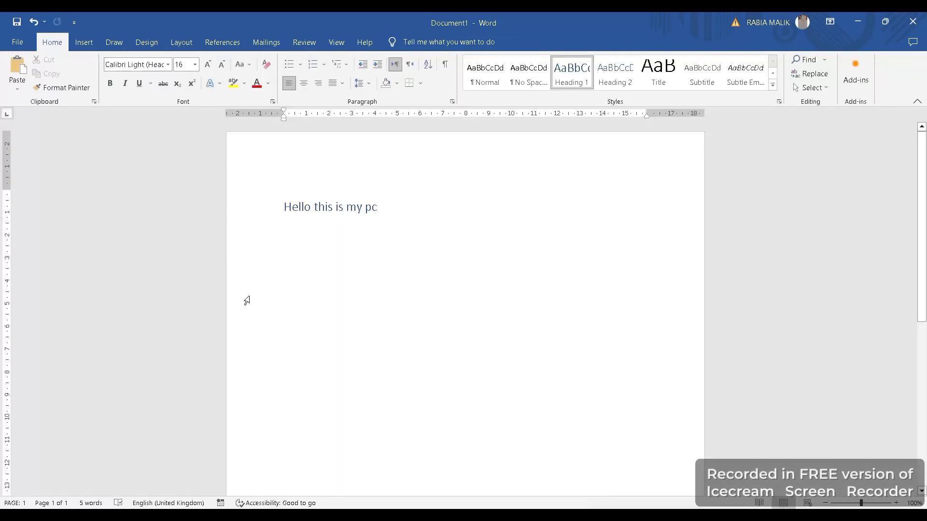
pyautogui.moveTo(382, 220); pyautogui.dragTo(241, 225)
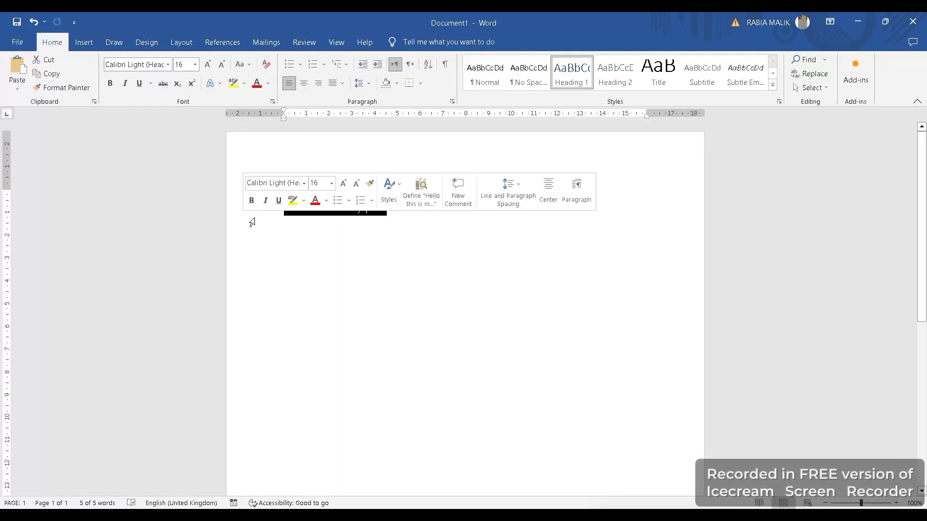
pyautogui.click(311, 266)
pyautogui.click(337, 42)
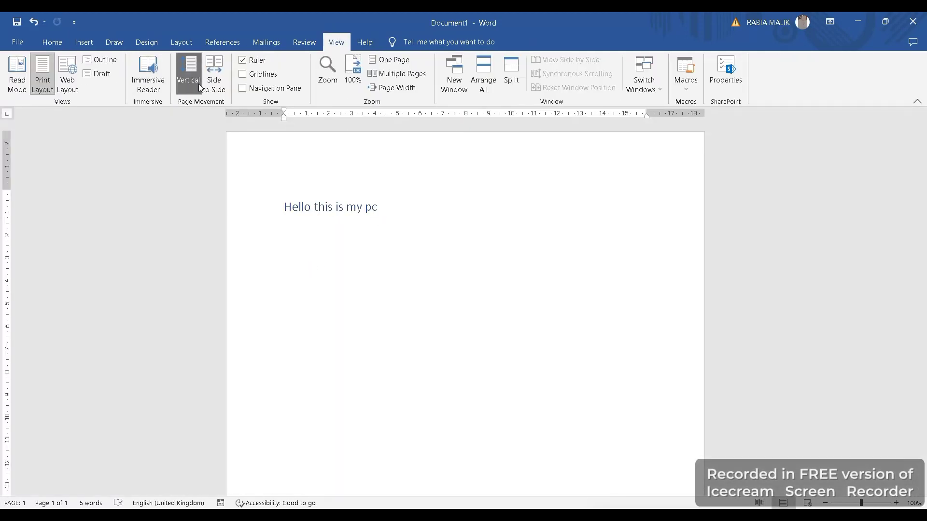
pyautogui.click(149, 75)
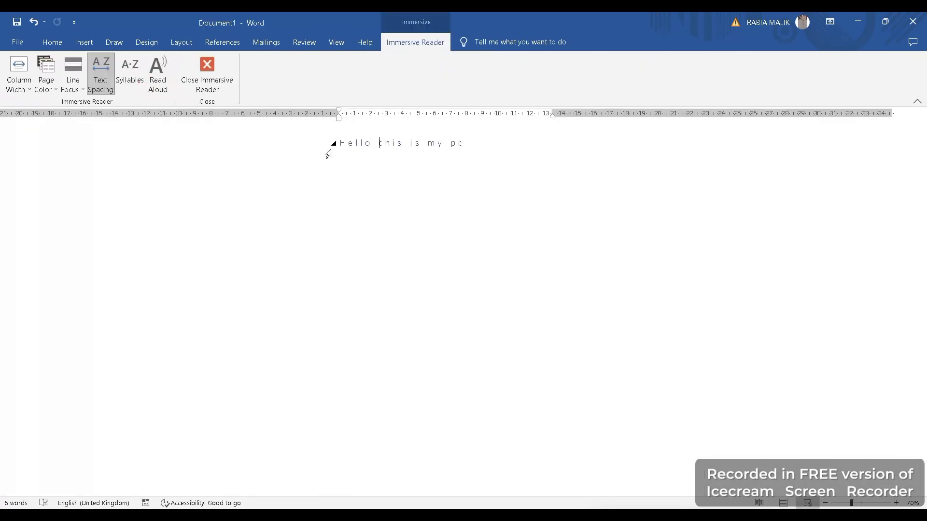
pyautogui.moveTo(483, 150); pyautogui.dragTo(299, 145)
pyautogui.click(140, 87)
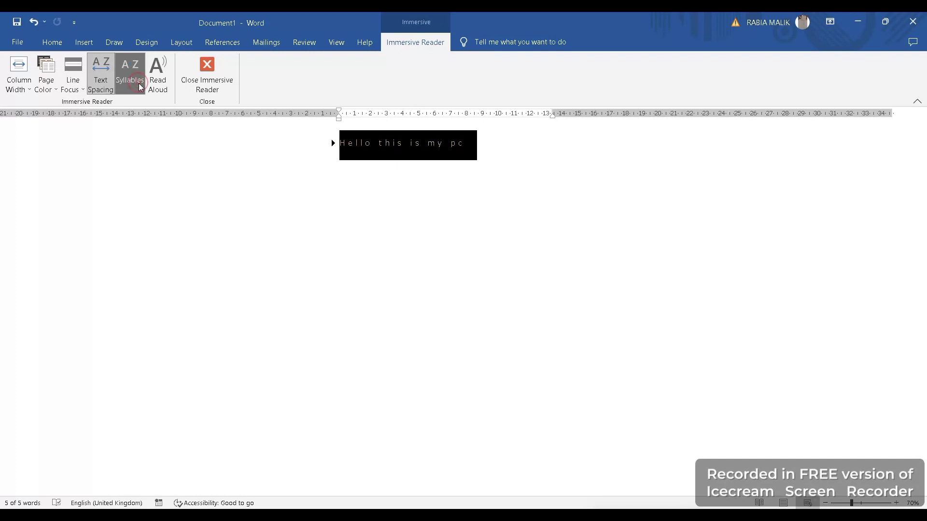
pyautogui.click(154, 89)
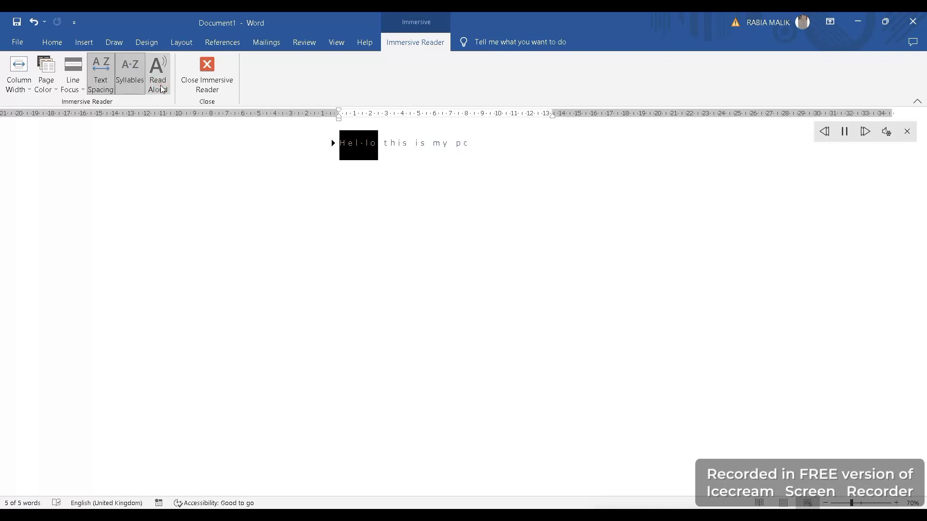
pyautogui.click(128, 80)
pyautogui.click(168, 70)
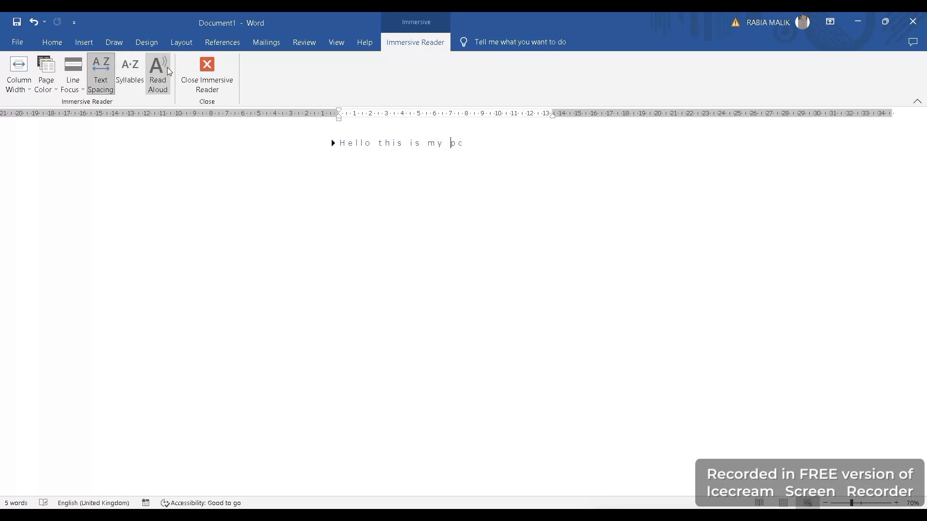
pyautogui.click(100, 77)
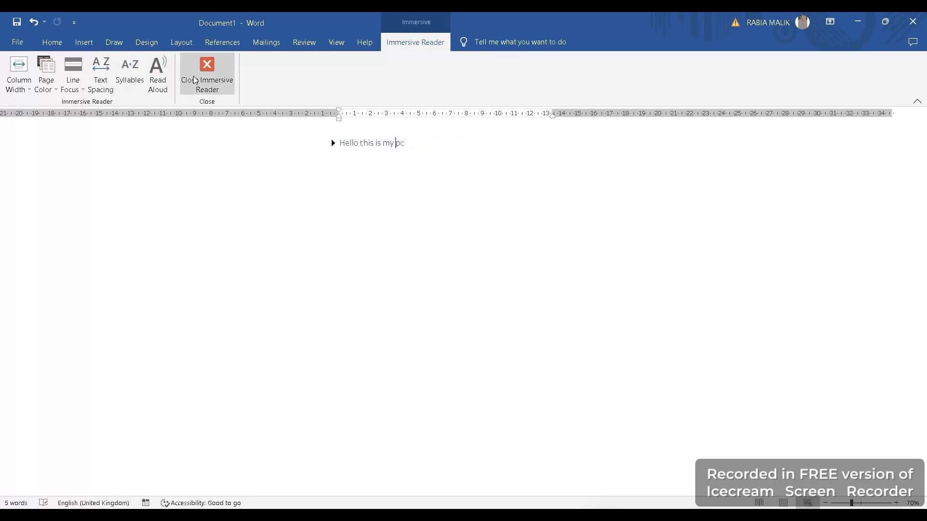
pyautogui.click(162, 80)
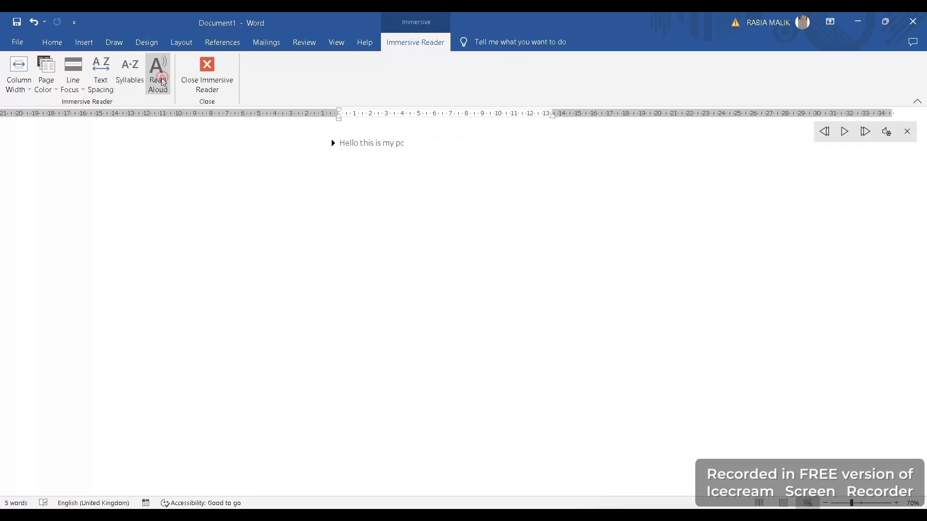
pyautogui.click(228, 74)
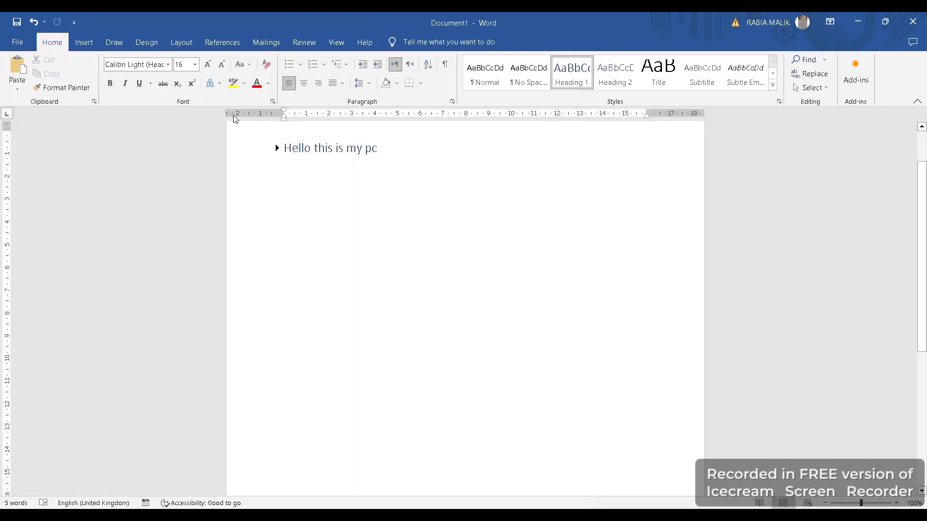
# Switch the page movement to Side to Side.
pyautogui.click(365, 42)
pyautogui.click(338, 42)
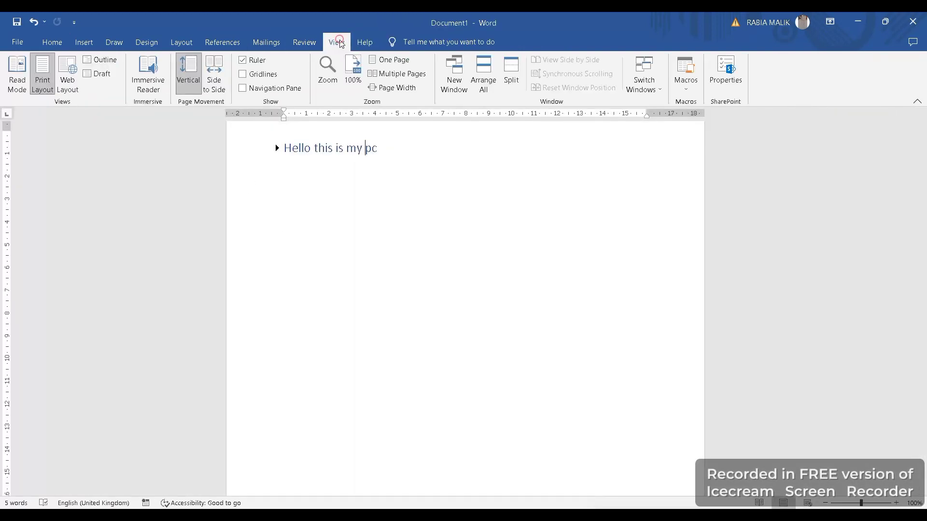
pyautogui.click(209, 91)
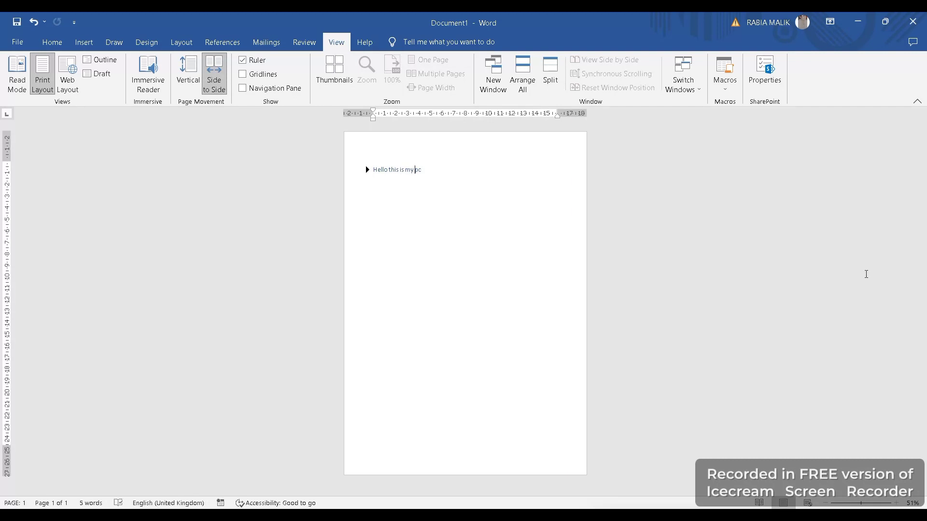
pyautogui.click(448, 367)
# Toggle Gridlines and the Navigation Pane, hide the Ruler, try Thumbnails, and open a New Window.
pyautogui.click(264, 74)
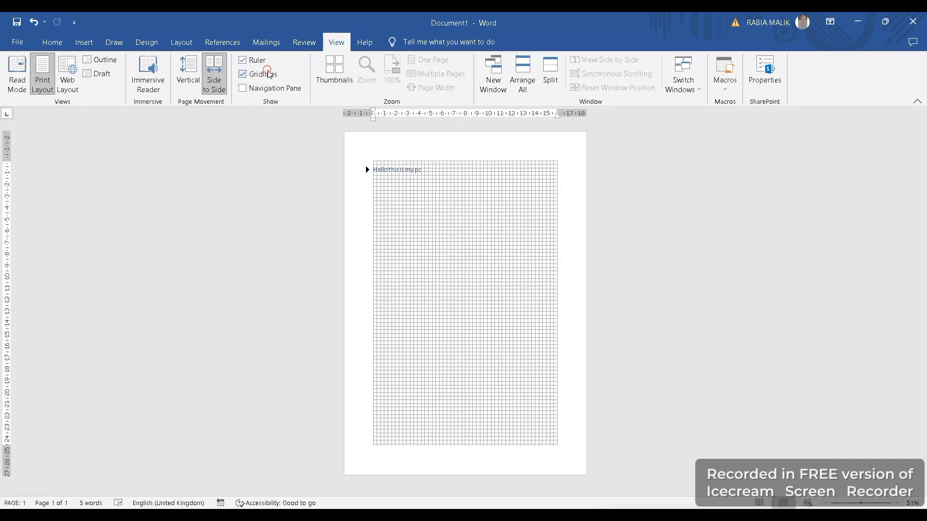
pyautogui.click(265, 88)
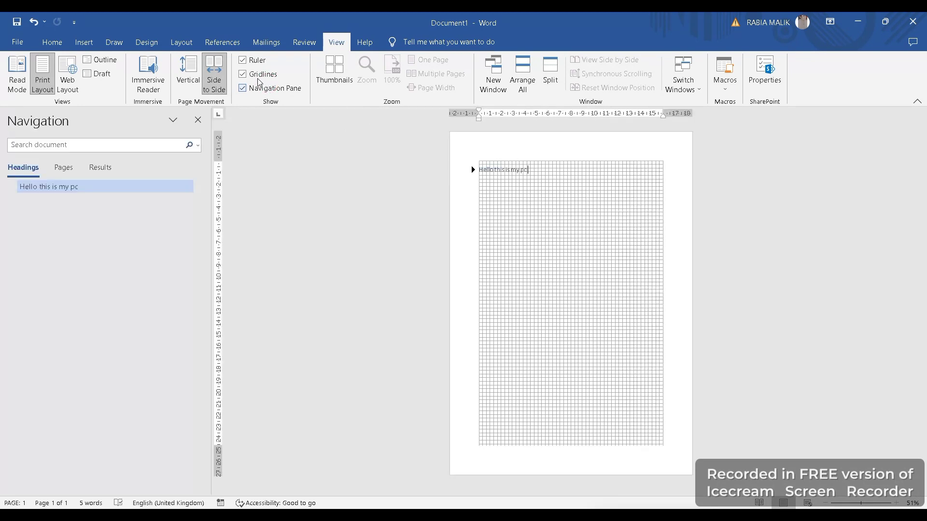
pyautogui.click(255, 74)
pyautogui.click(256, 88)
pyautogui.click(243, 60)
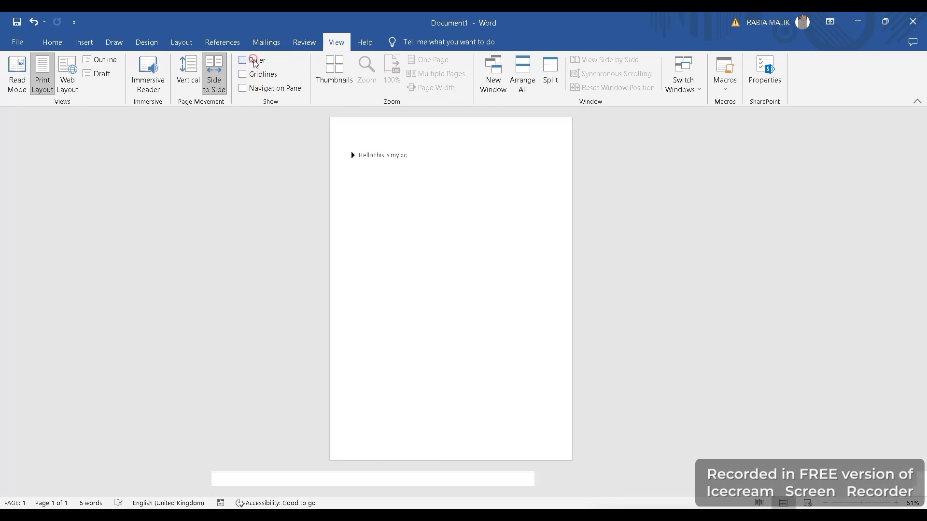
pyautogui.click(332, 72)
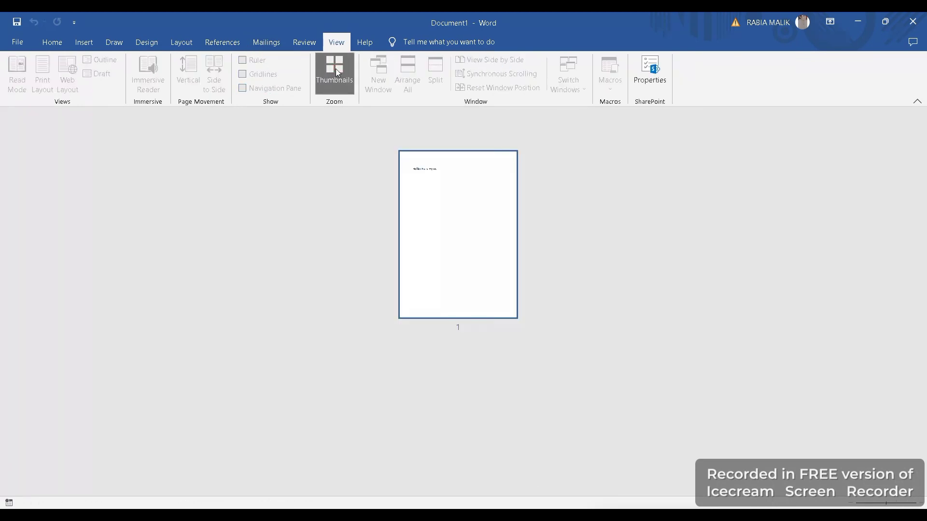
pyautogui.click(337, 72)
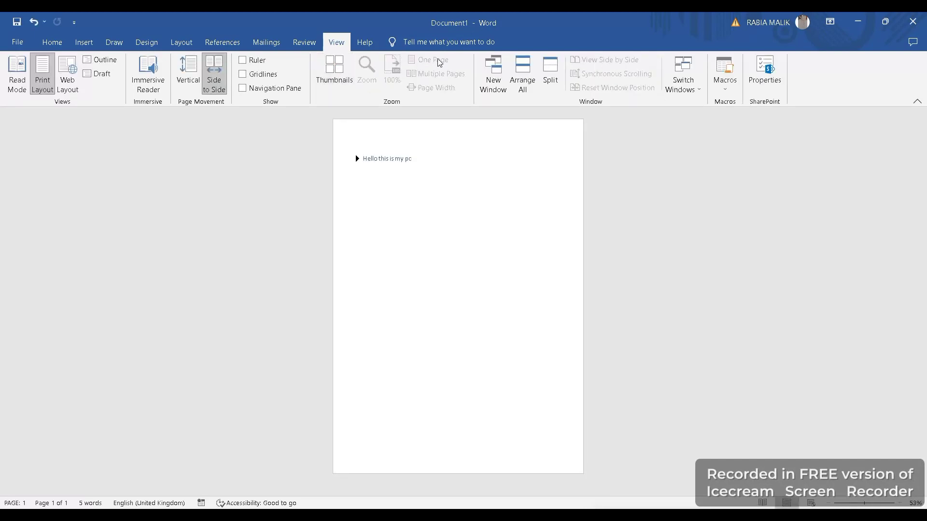
pyautogui.click(493, 72)
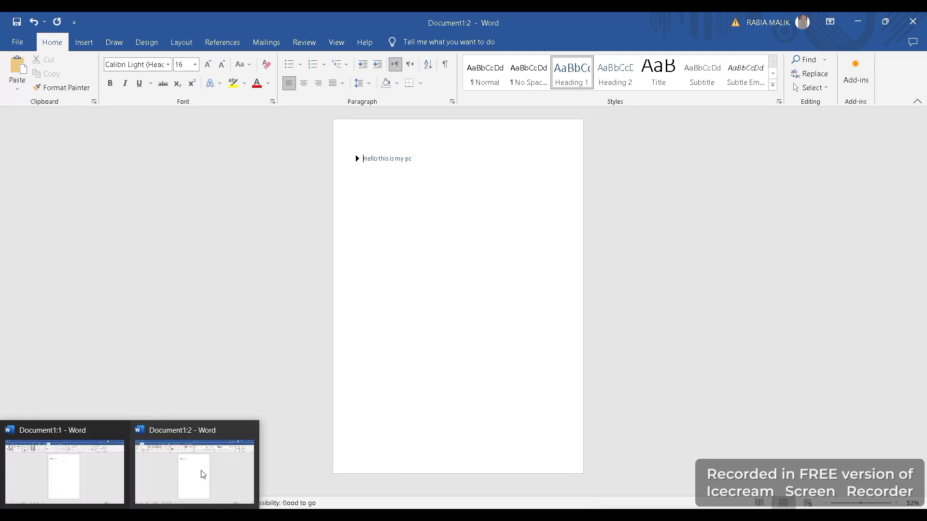
pyautogui.moveTo(194, 464)
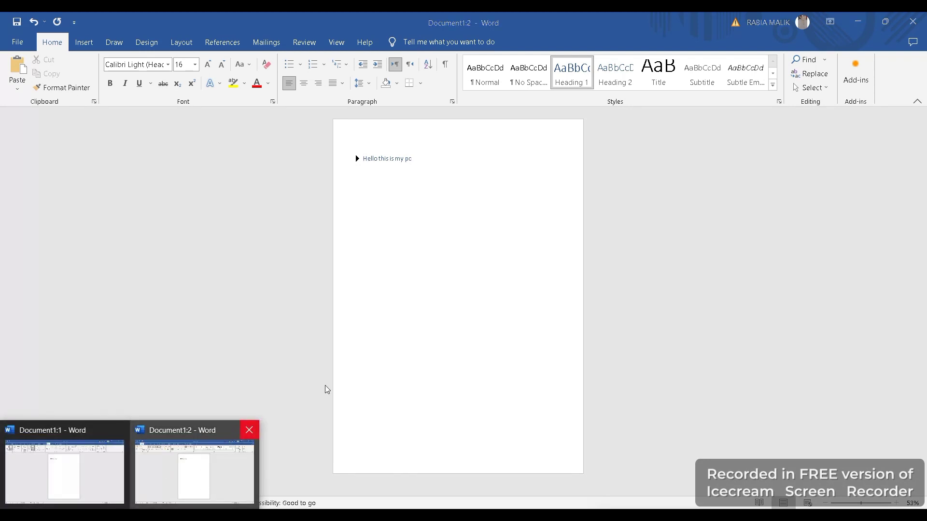
# Close the extra window, Arrange All, split the document into two panes, and switch to Document1.
pyautogui.click(93, 470)
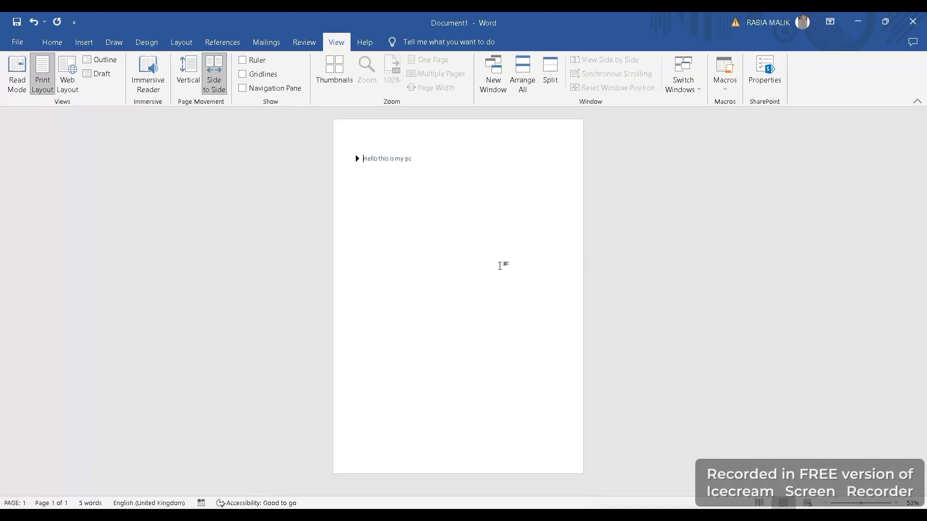
pyautogui.click(523, 72)
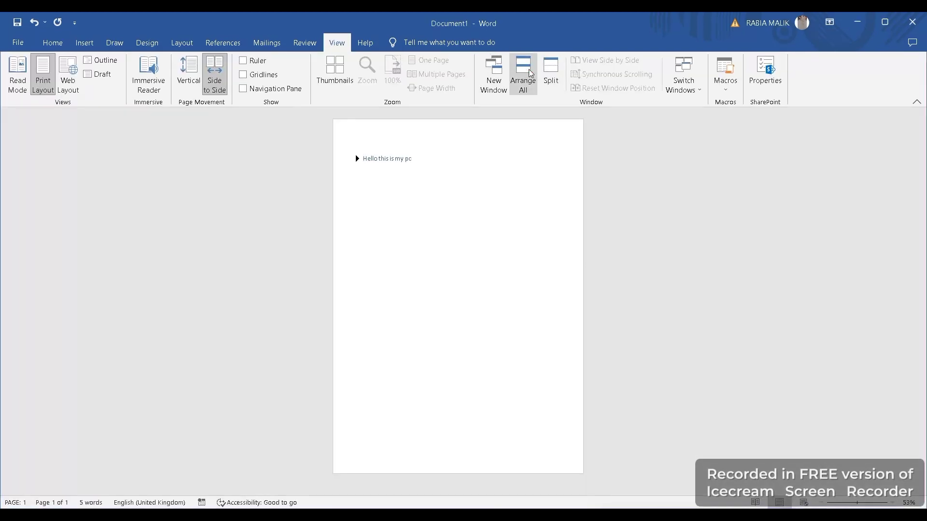
pyautogui.click(548, 78)
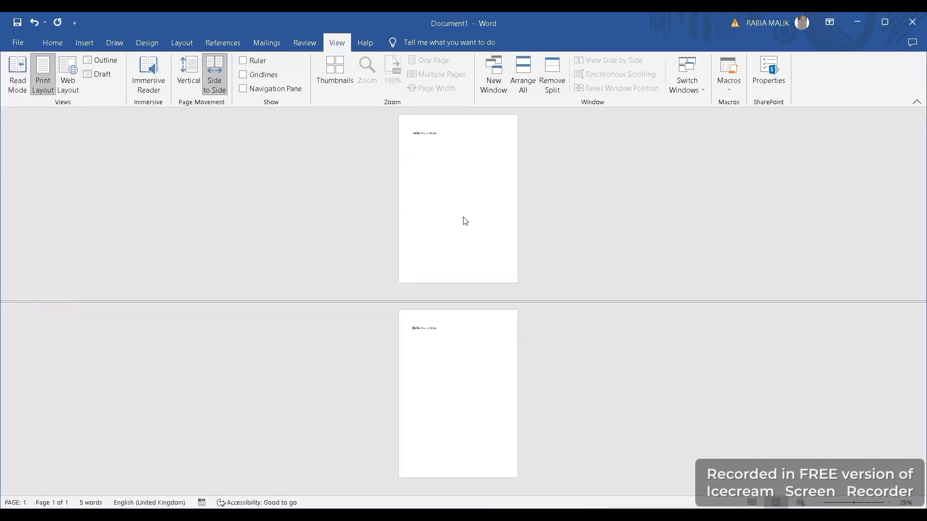
pyautogui.click(688, 59)
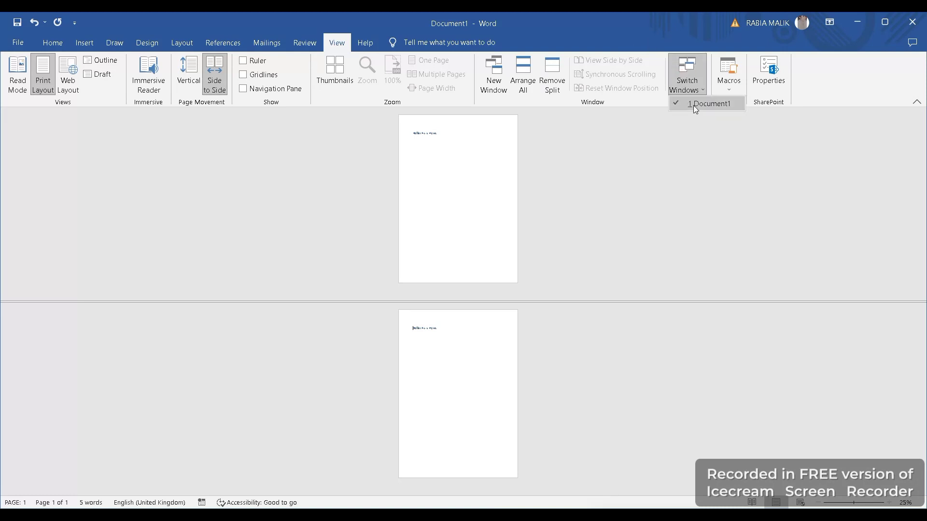
pyautogui.click(693, 105)
# View the Macros list, open Word Help, maximize Word, and close the document to the save prompt.
pyautogui.click(733, 93)
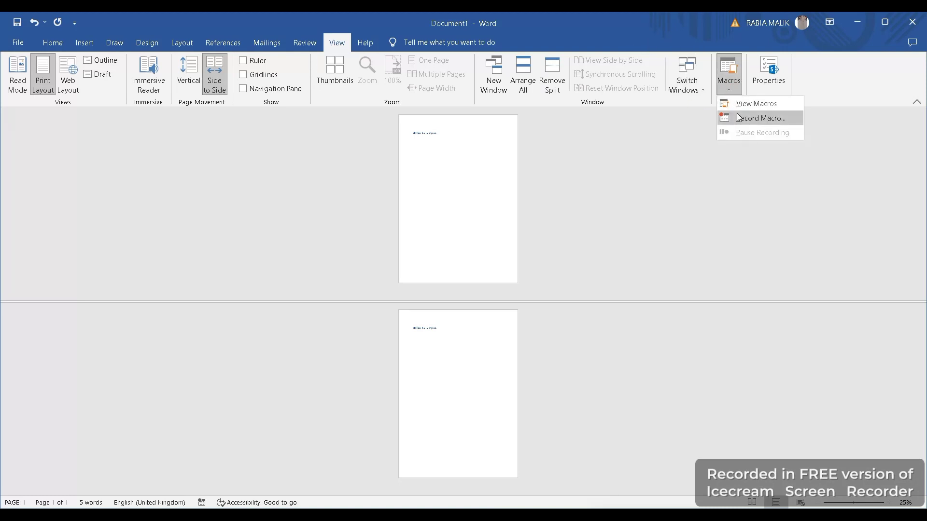
pyautogui.click(736, 108)
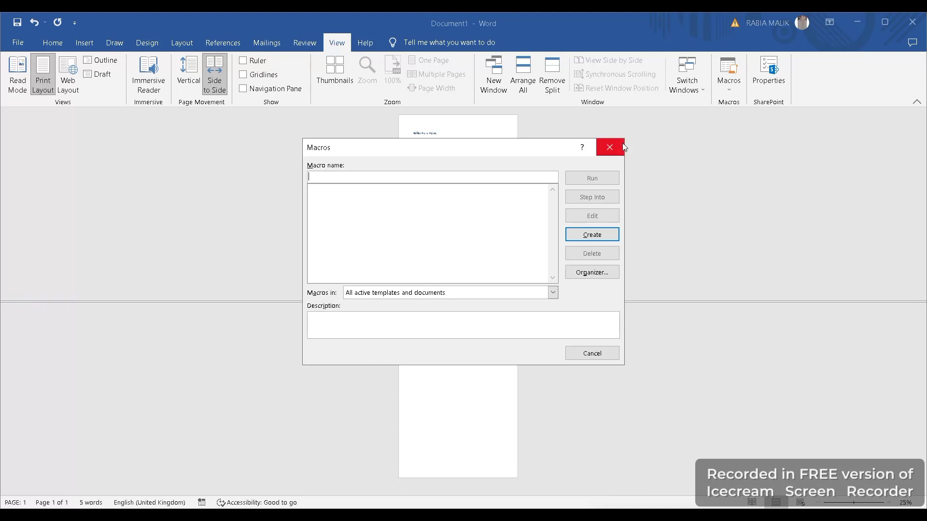
pyautogui.click(610, 147)
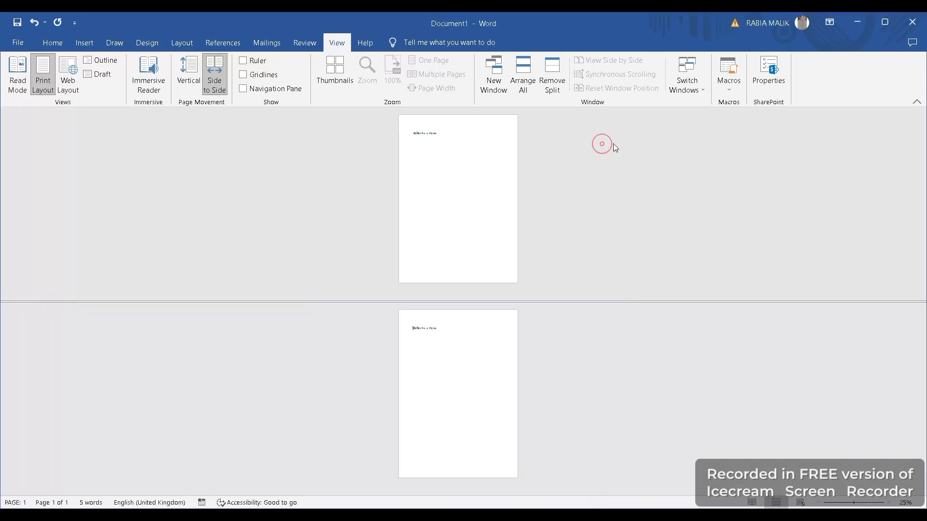
pyautogui.click(360, 43)
pyautogui.click(18, 67)
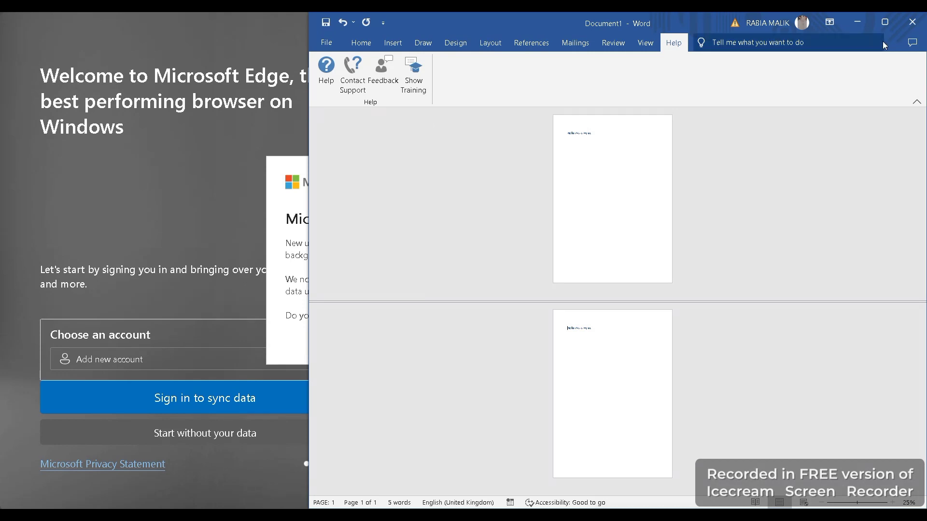
pyautogui.click(885, 27)
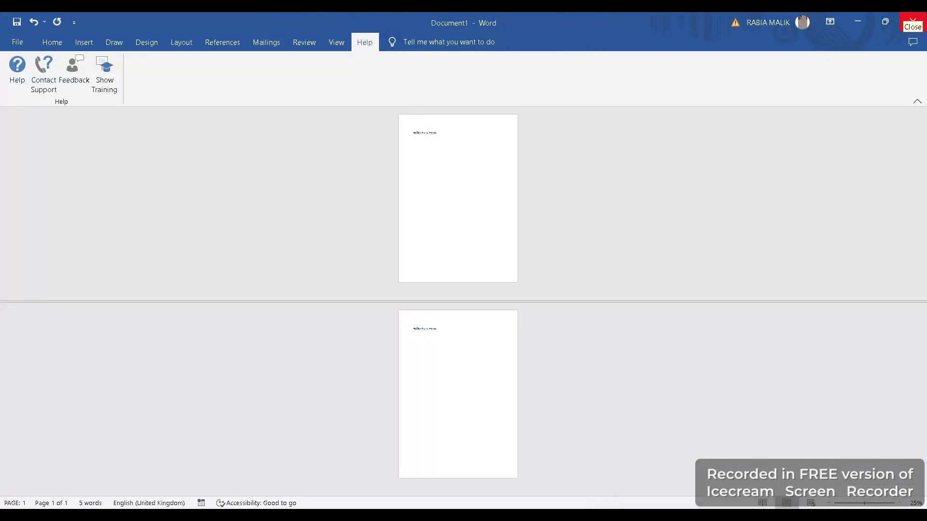
pyautogui.click(913, 21)
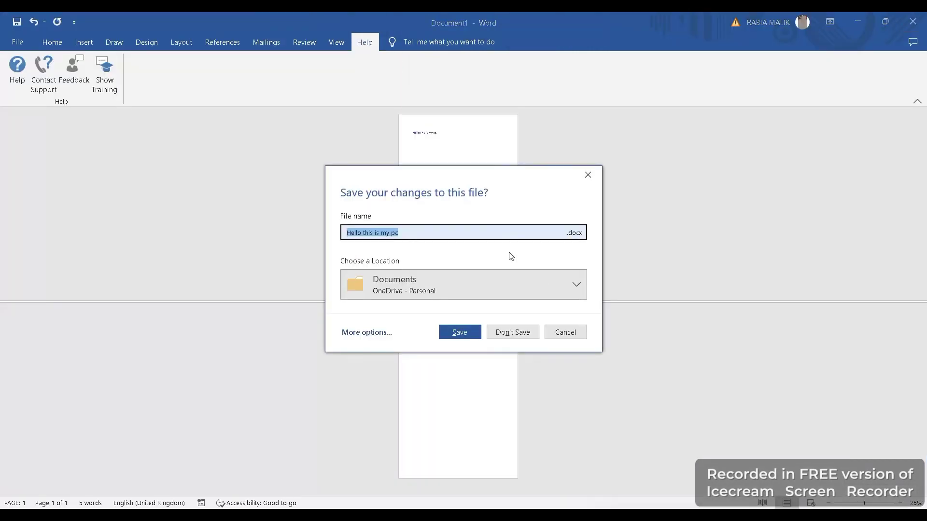